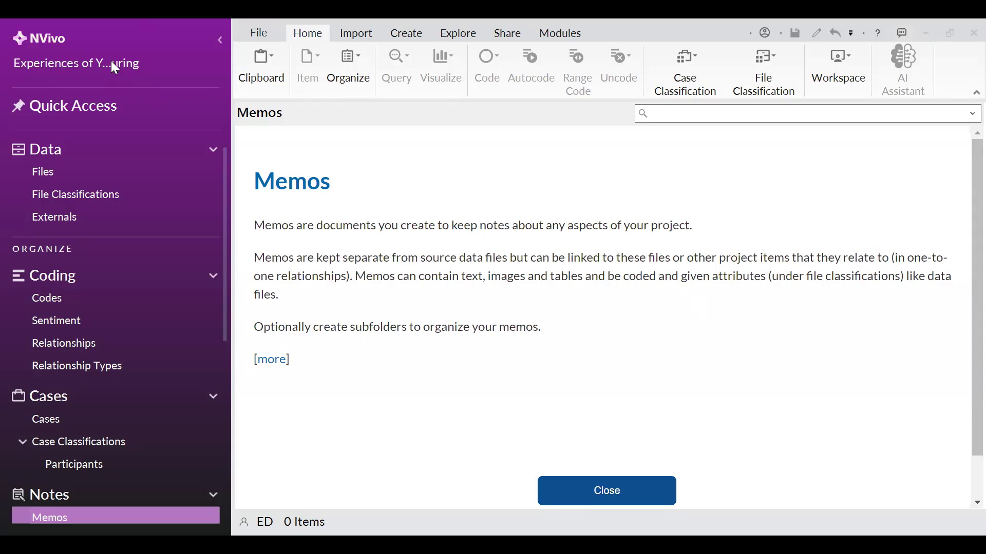
Open the project's Files list and look over the nine interview transcripts
left_click(62, 183)
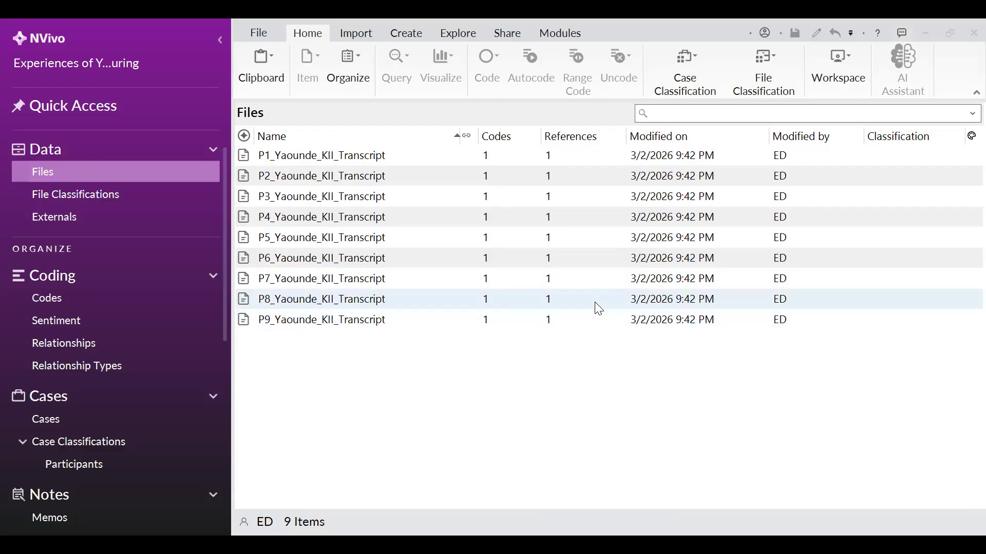
left_click(642, 327)
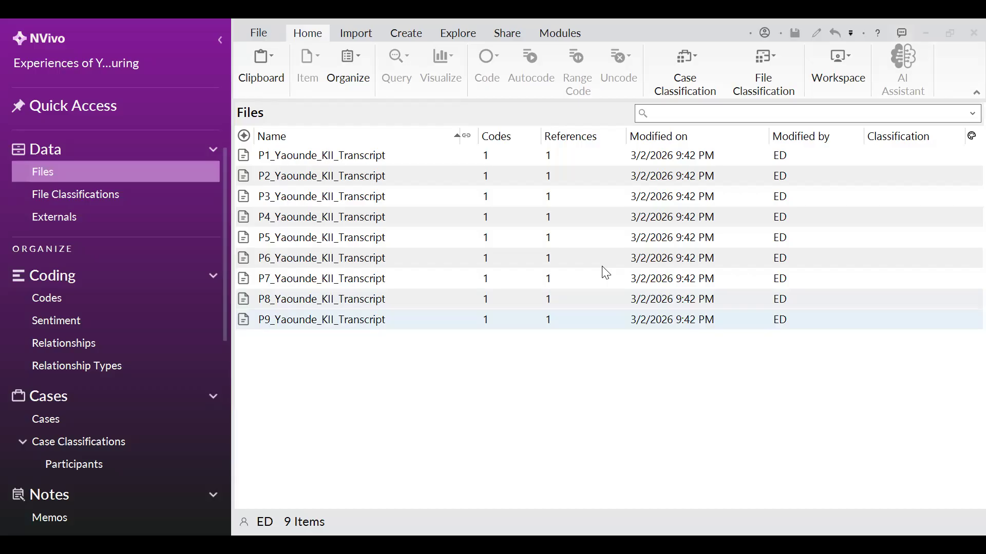
left_click(498, 255)
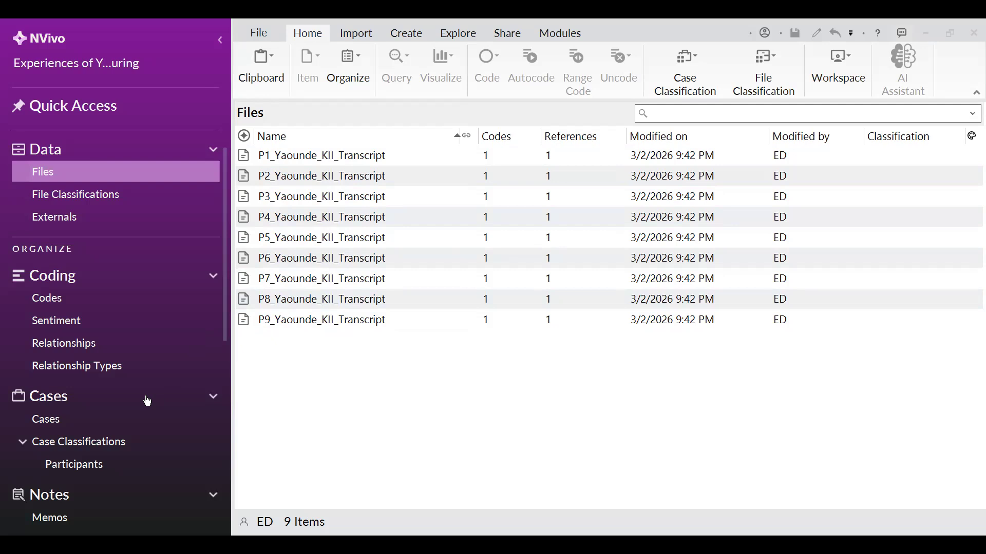
Open the classification sheet for the Participants case classification to review its attributes, then close it
scroll(148, 400, "down", 1)
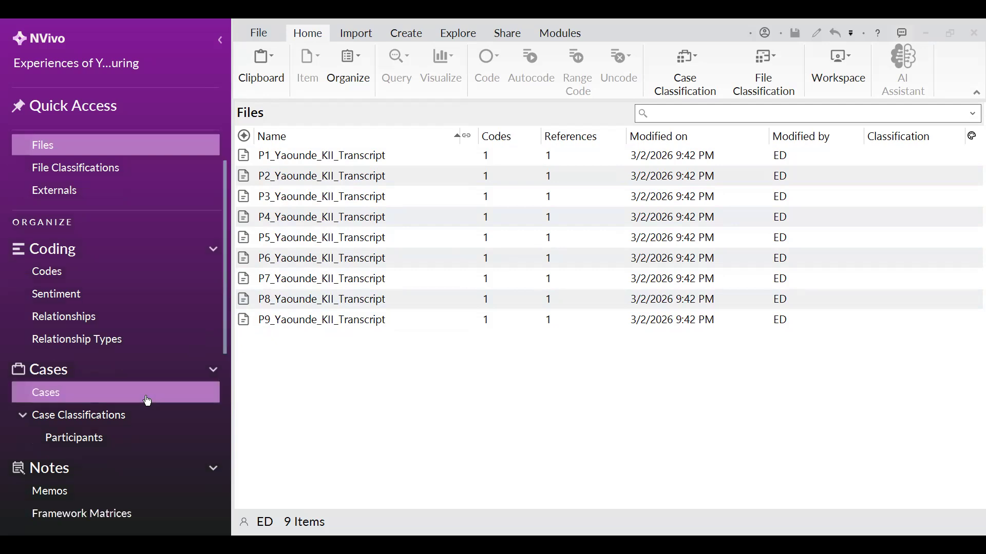
right_click(69, 446)
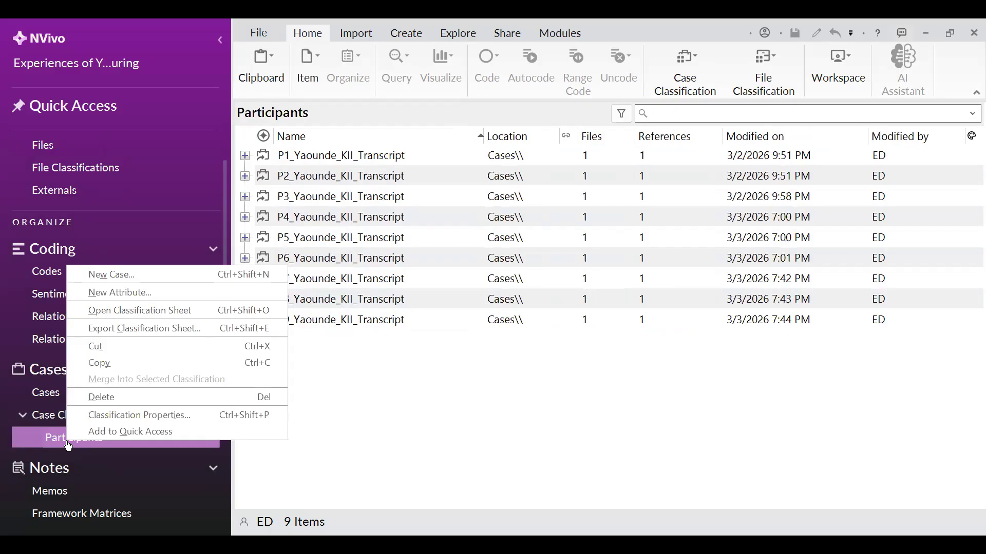
left_click(145, 310)
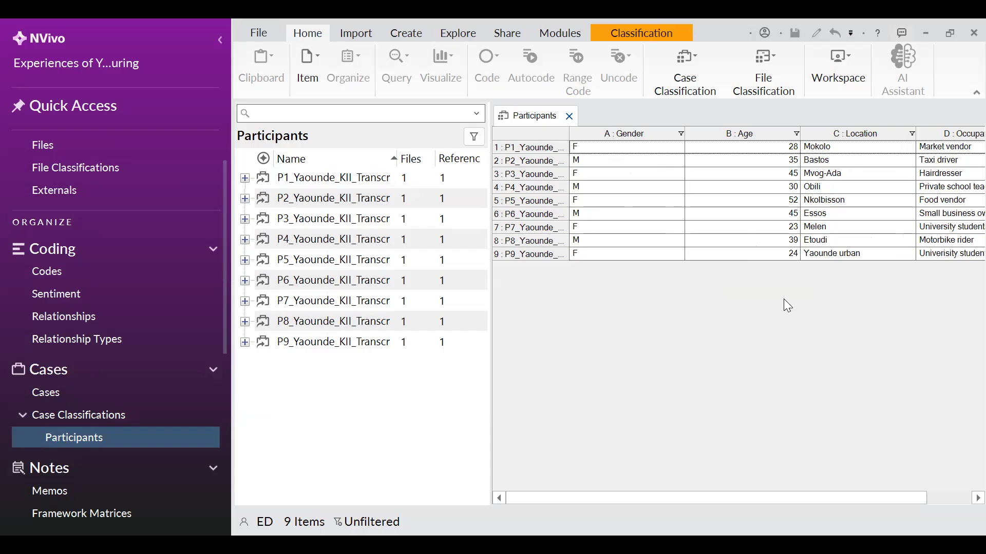
left_click_drag(637, 501, 604, 508)
left_click(571, 117)
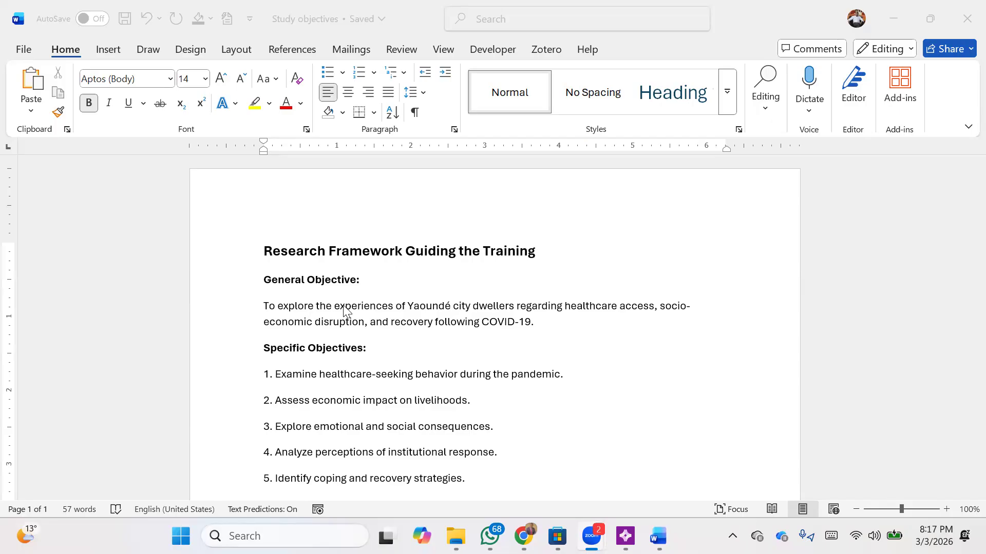
In the Study objectives document, review the general objective and each specific objective by selecting their key phrases
left_click(265, 304)
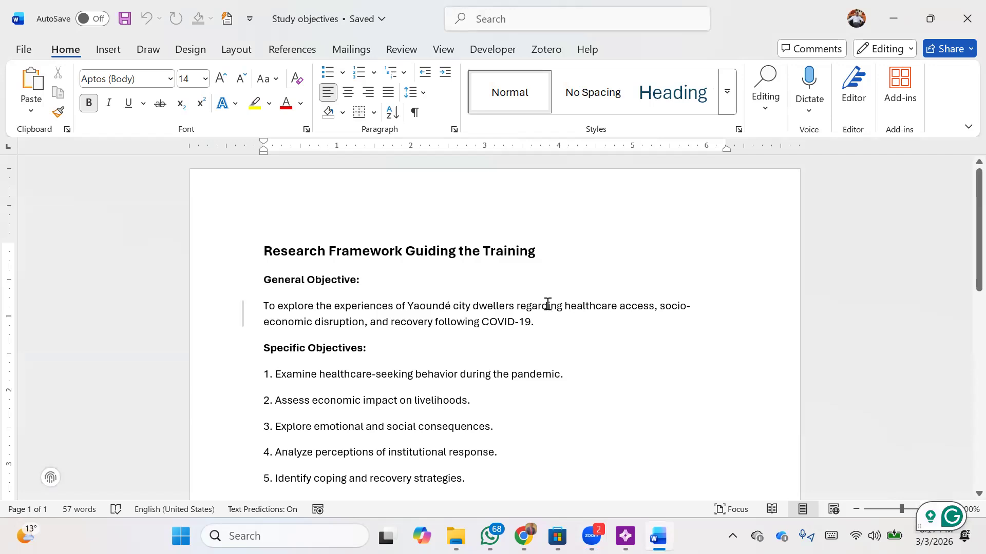
mouse_move(567, 307)
left_mouse_down()
mouse_move(522, 330)
mouse_move(402, 337)
mouse_move(349, 327)
mouse_move(446, 327)
left_mouse_up()
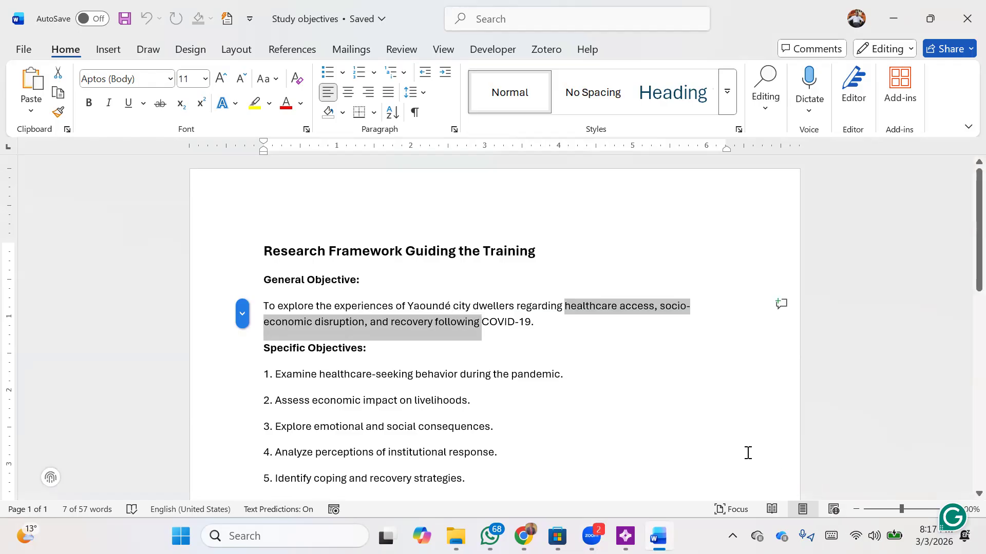
left_click(616, 394)
scroll(473, 382, "down", 2)
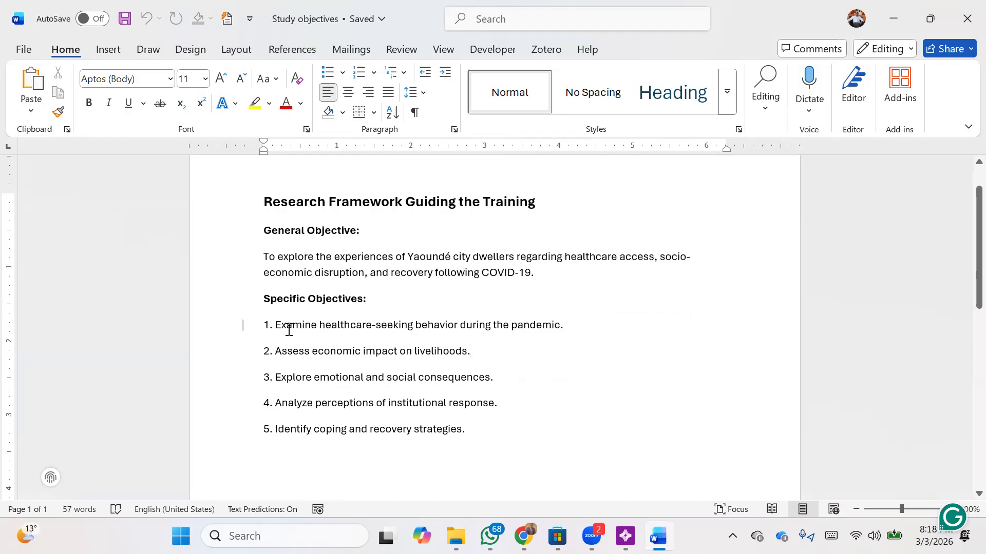
left_click_drag(343, 325, 455, 325)
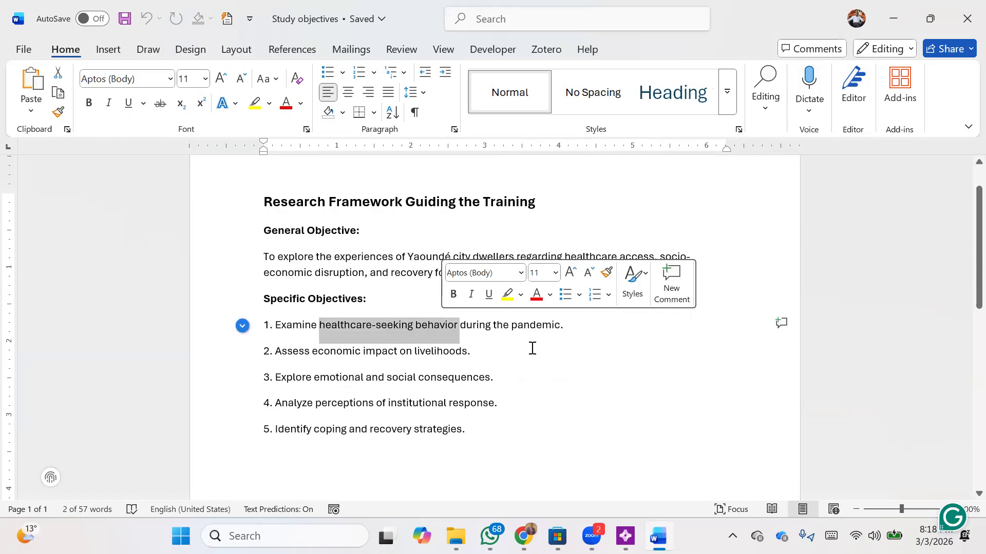
mouse_move(315, 349)
left_mouse_down()
mouse_move(396, 369)
mouse_move(451, 358)
left_mouse_up()
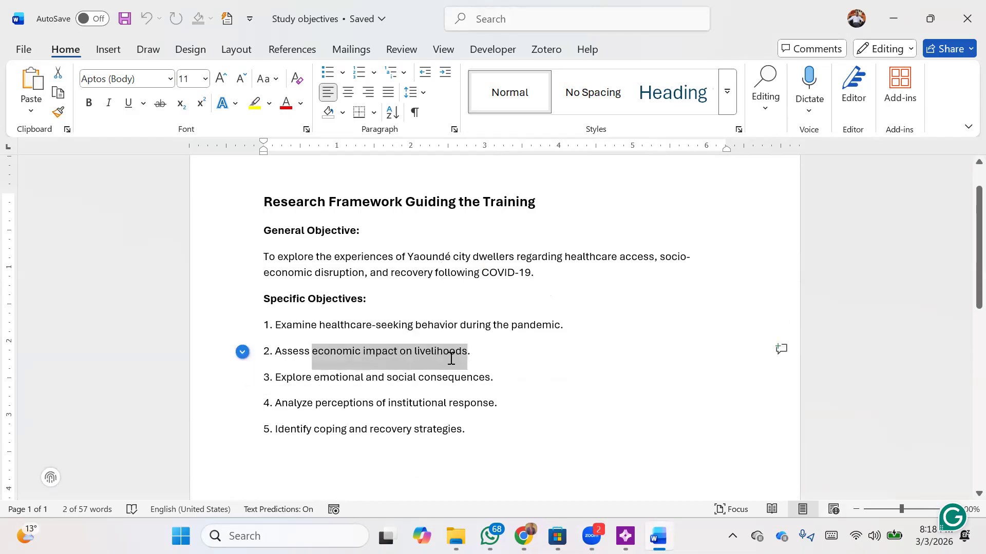
left_click_drag(321, 381, 480, 377)
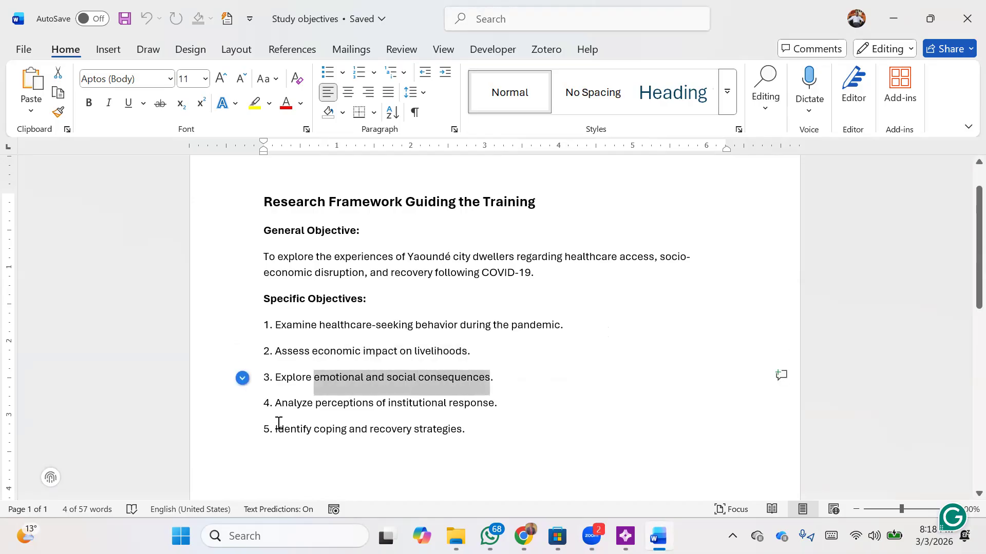
left_click_drag(308, 406, 411, 417)
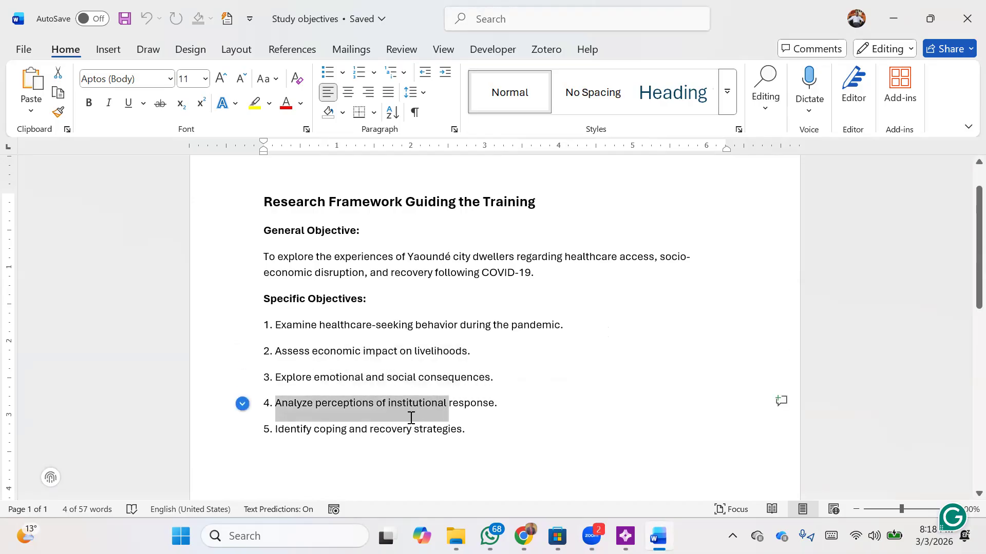
left_click(318, 433)
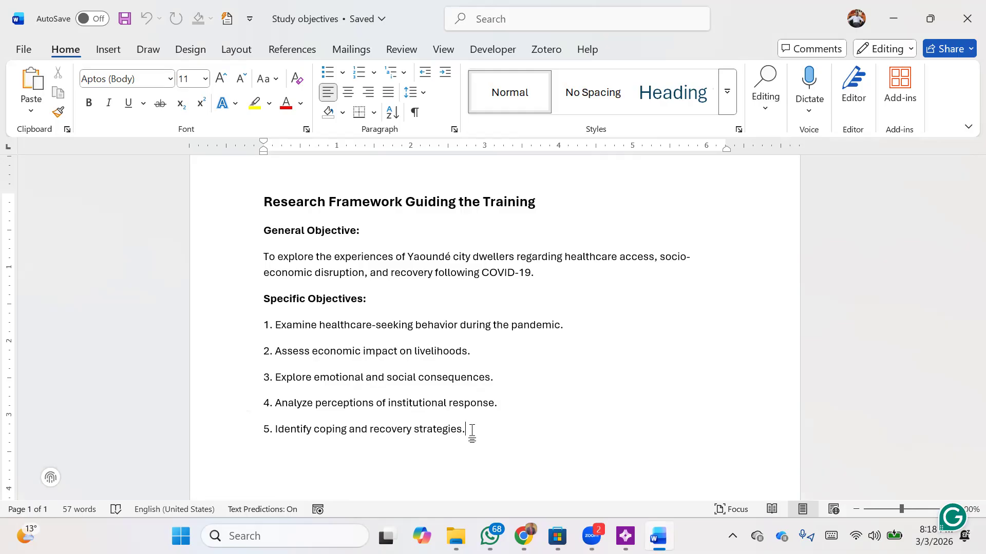
left_click_drag(472, 430, 262, 321)
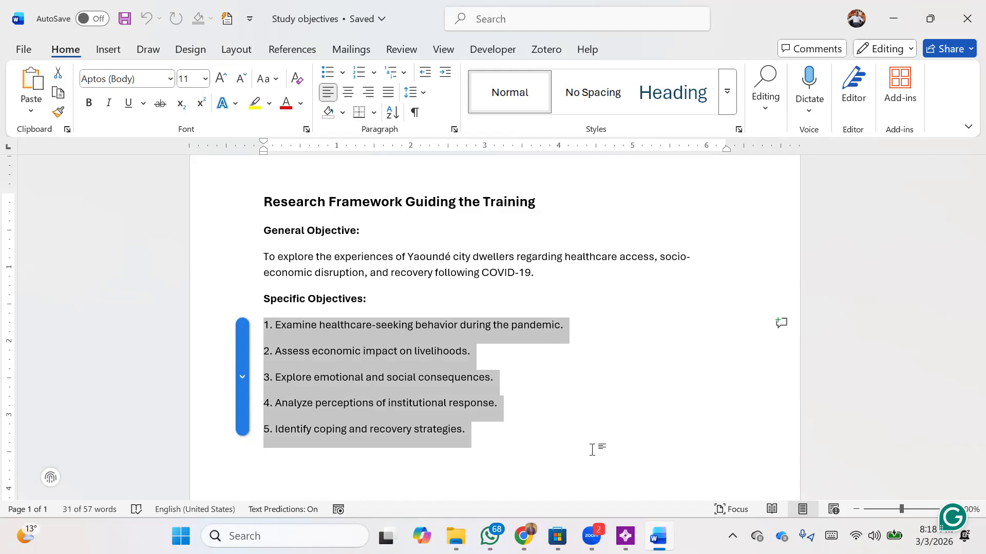
left_click(590, 415)
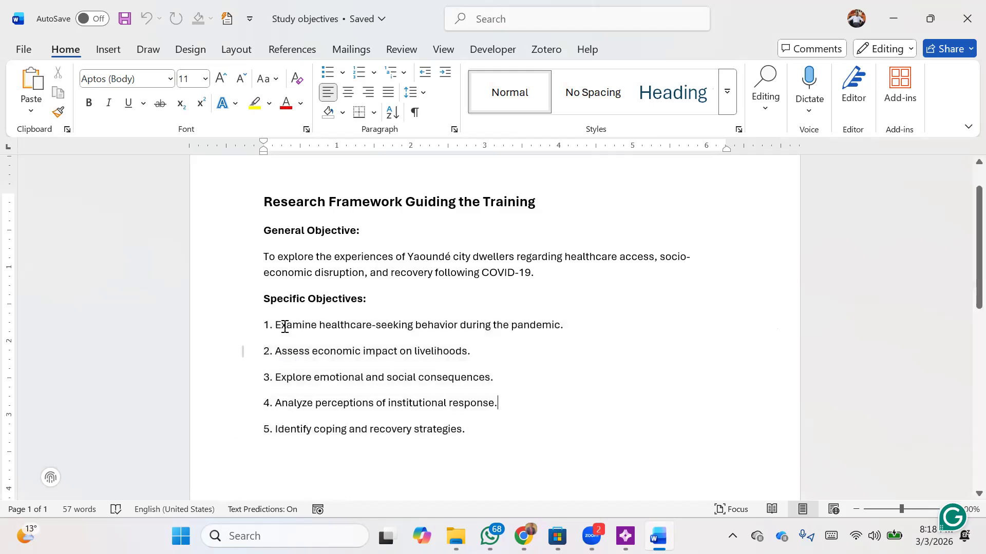
Select the first and second specific objectives again to point out their key phrases
left_click_drag(319, 318, 426, 332)
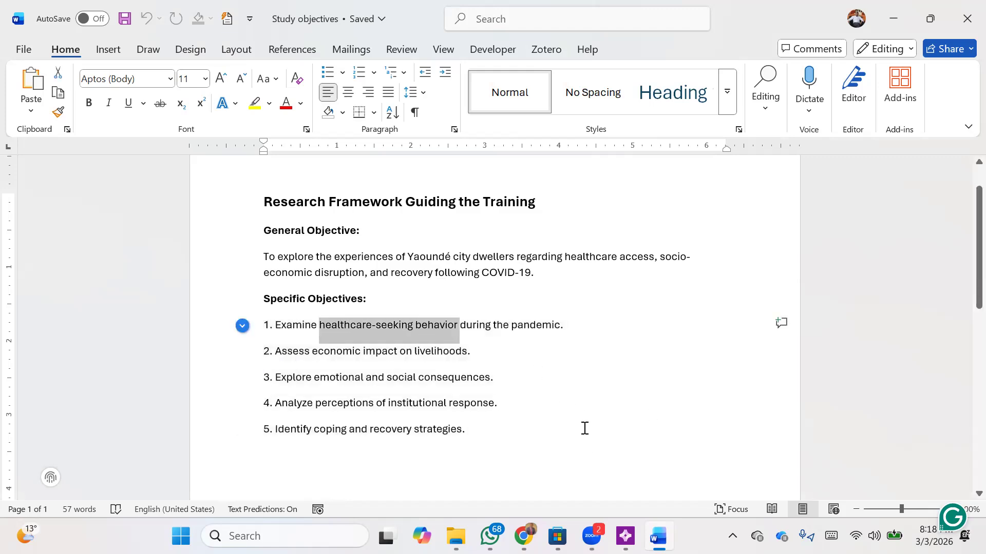
left_click(489, 329)
mouse_move(569, 325)
left_mouse_down()
mouse_move(383, 310)
mouse_move(301, 324)
left_mouse_up()
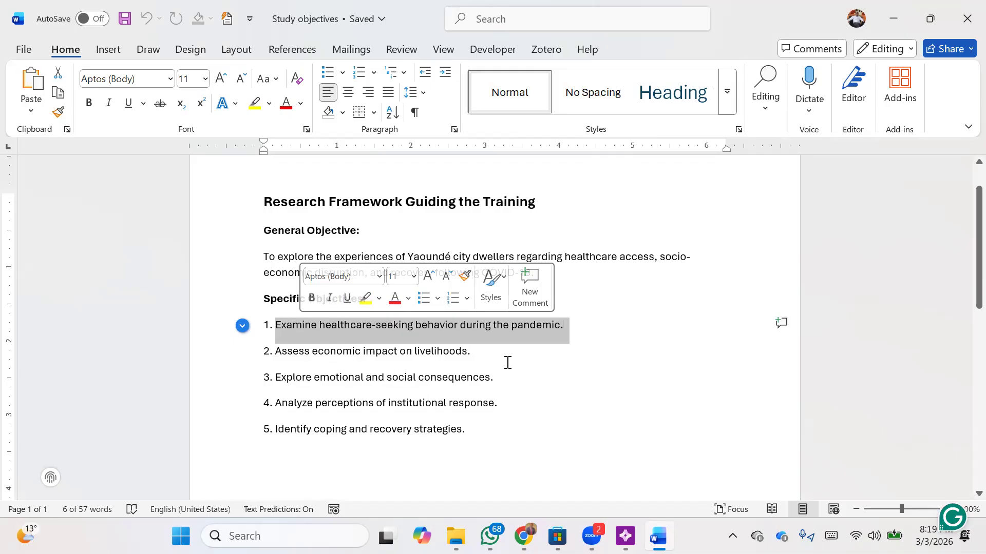
left_click(486, 352)
left_click_drag(487, 353, 359, 353)
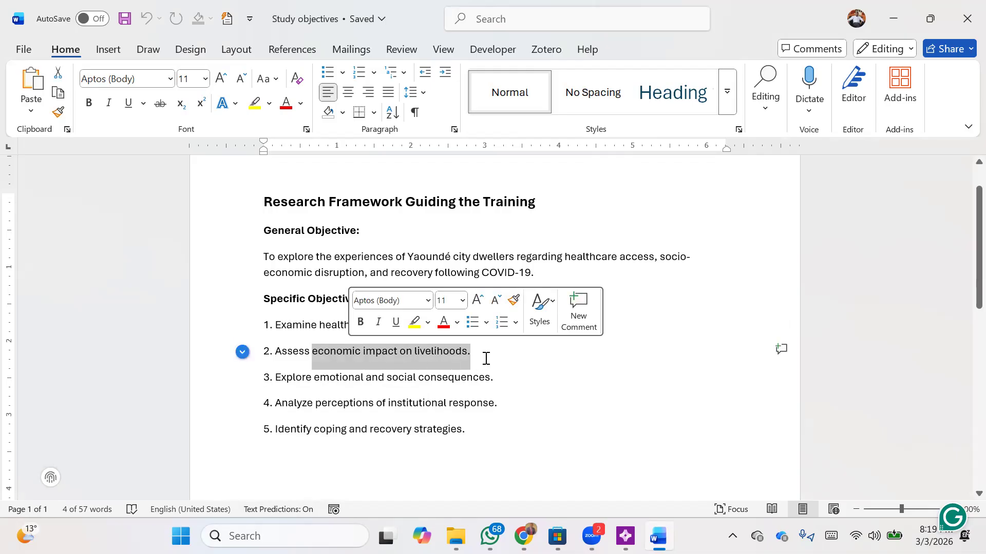
left_click(507, 352)
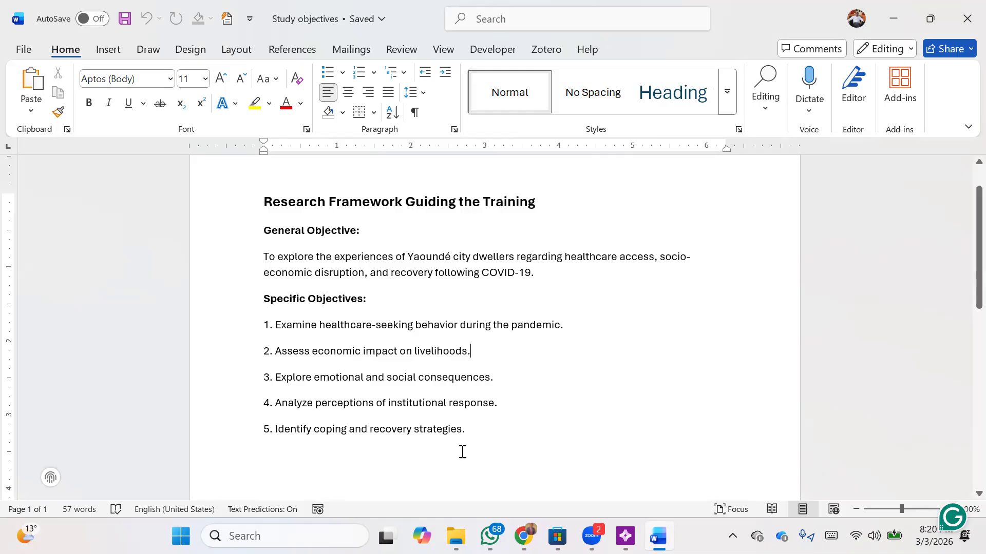
Highlight in yellow the key phrases "seeking behavior", "economic impact on livelihoods" and "emotional and social consequences" in objectives 1 to 3
left_click_drag(385, 325, 456, 327)
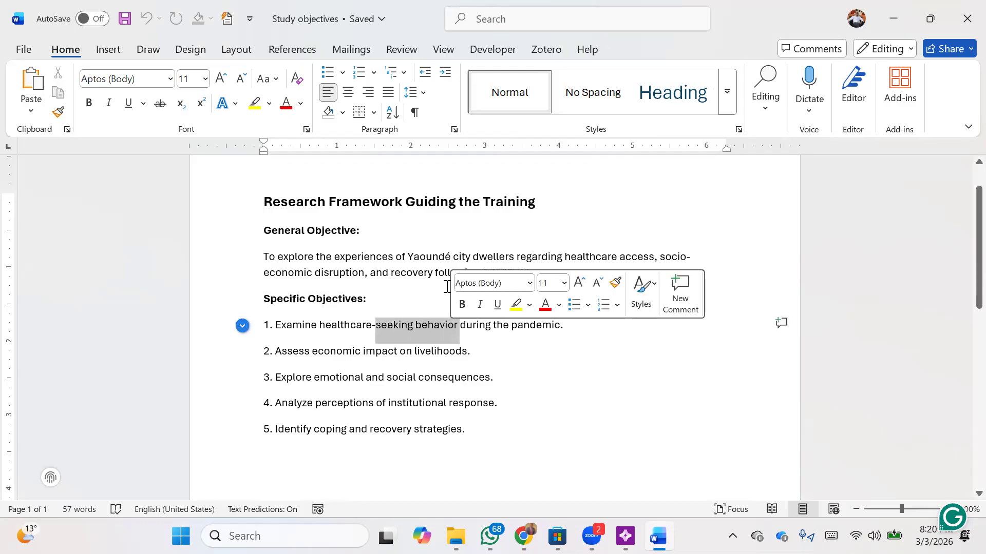
left_click(255, 104)
left_click_drag(312, 351, 447, 350)
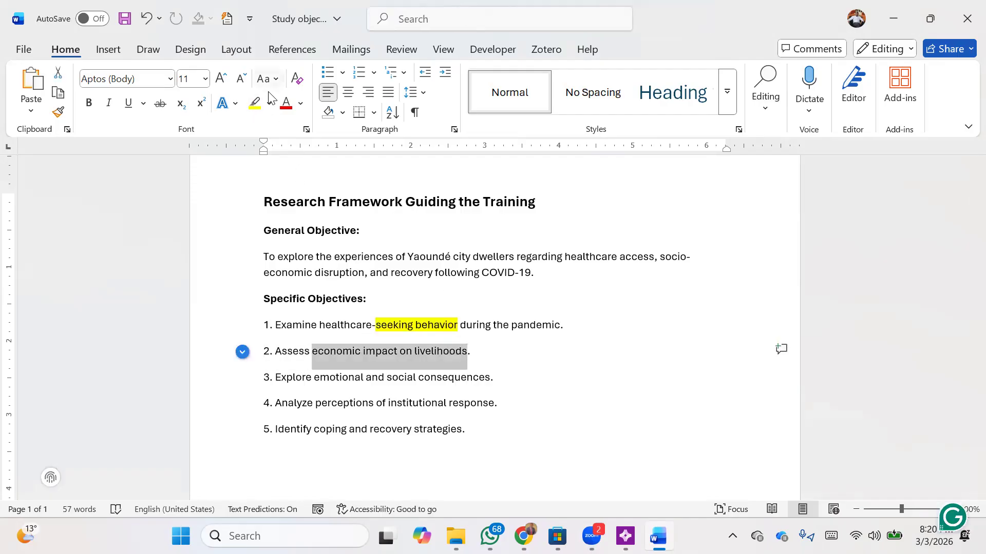
left_click(255, 104)
left_click_drag(331, 379, 492, 378)
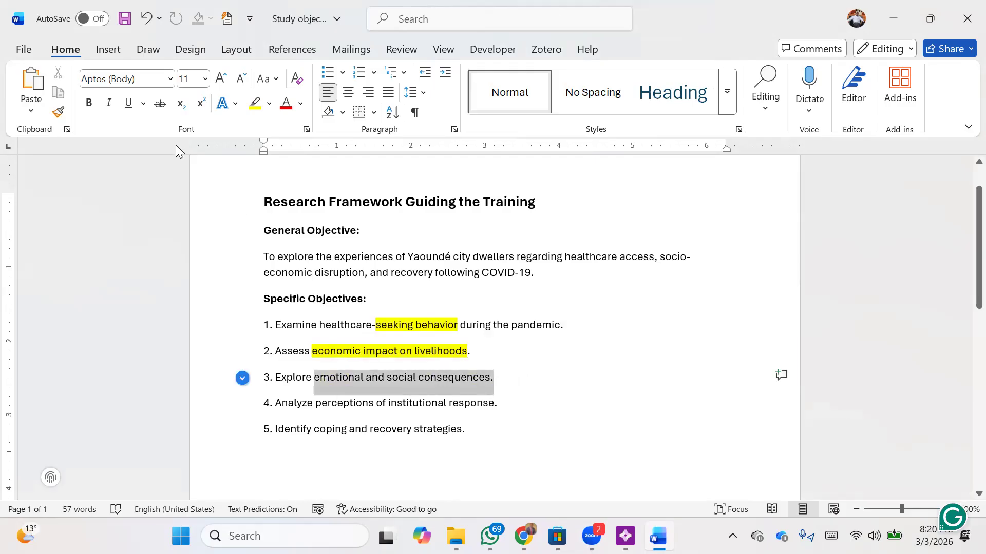
left_click(255, 105)
Highlight in yellow "perceptions of institutional response" and "coping and recovery strategies" in objectives 4 and 5
left_click(336, 403)
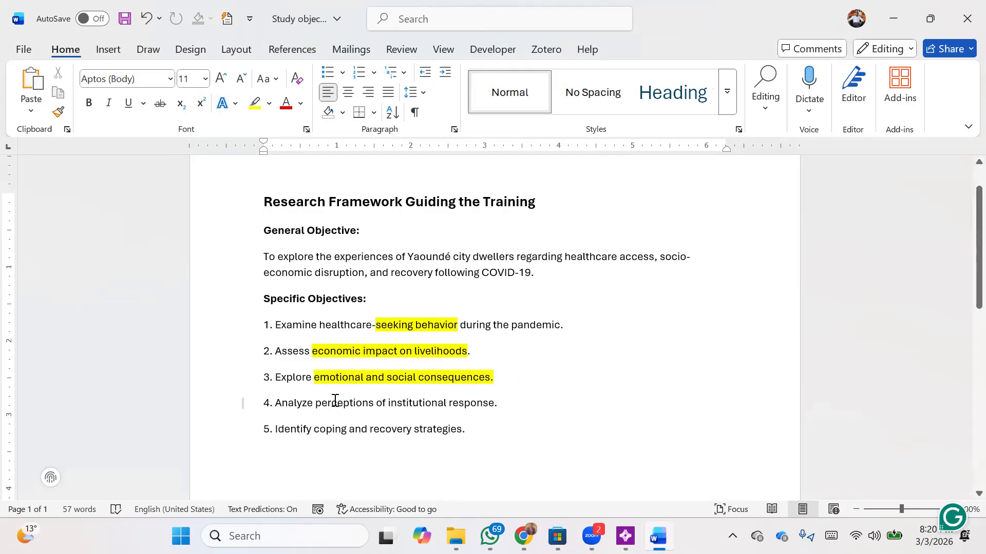
left_click_drag(315, 402, 467, 396)
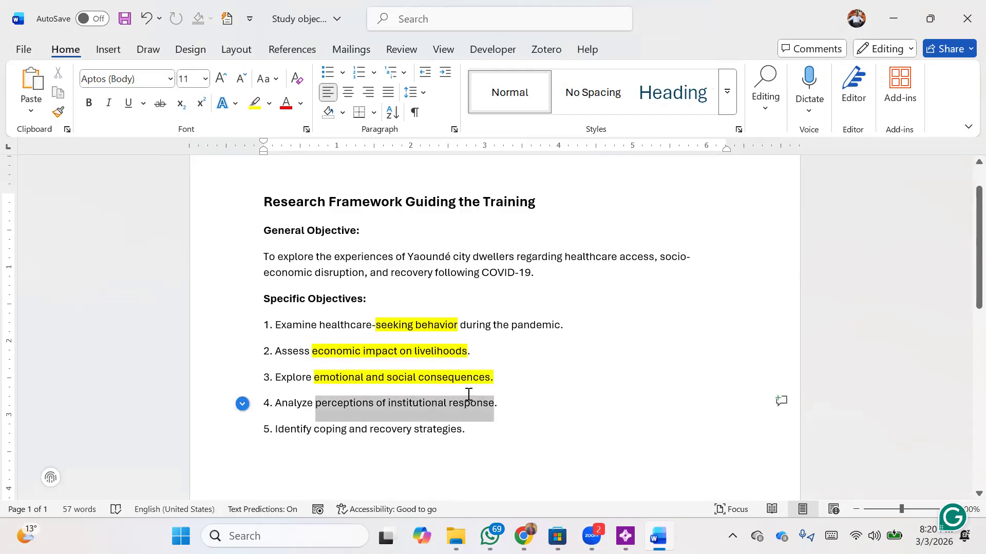
left_click(252, 110)
left_click_drag(314, 429, 461, 430)
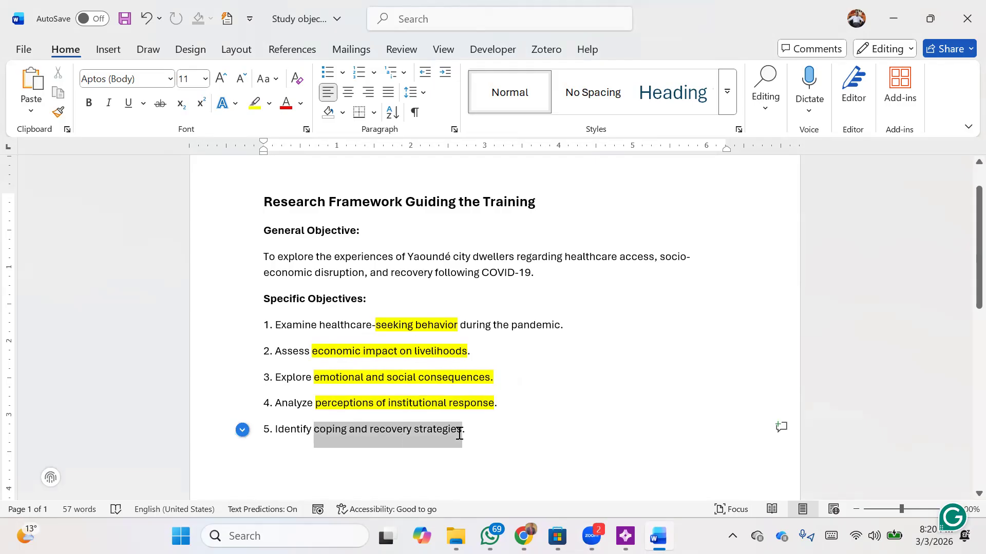
left_click(255, 103)
left_click(618, 423)
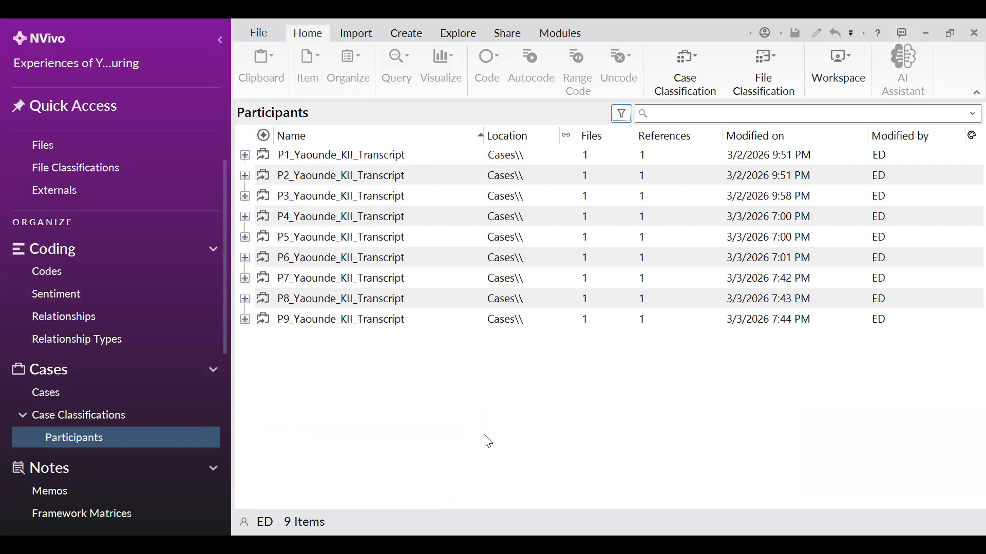
Switch to NVivo and open the P1_Yaounde_KII_Transcript case to read through its interview text
left_click(747, 218)
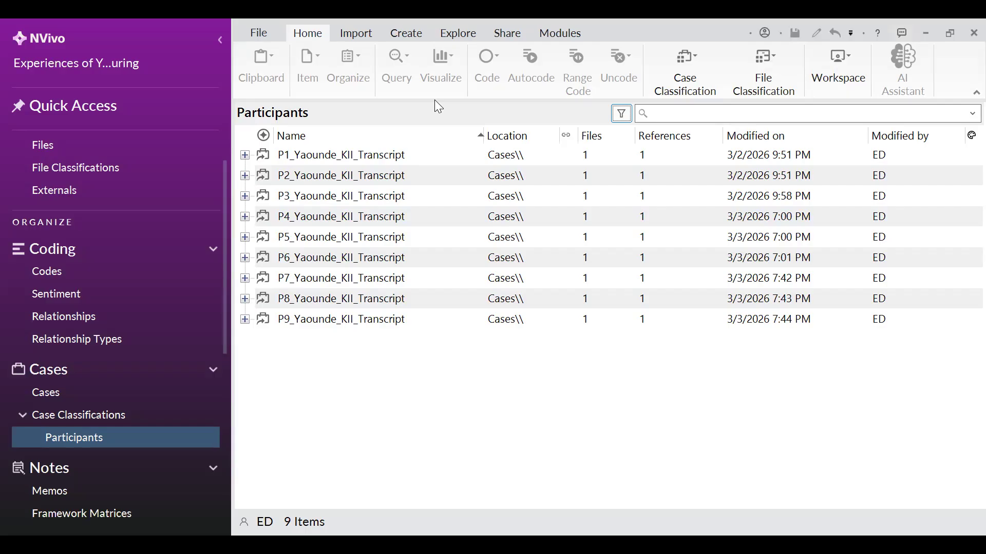
key("alt+Tab")
left_click_drag(378, 345, 404, 346)
left_click(385, 421)
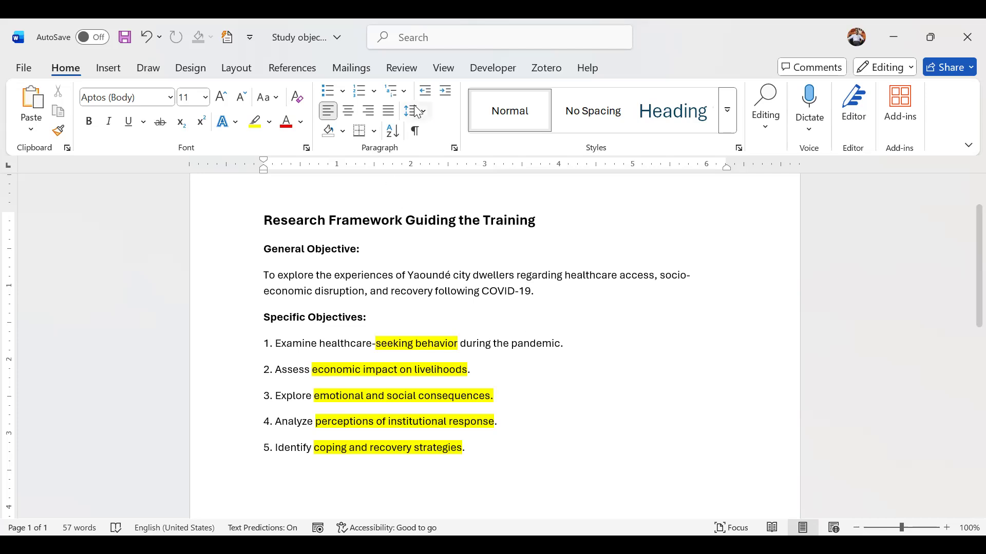
key("alt+Tab")
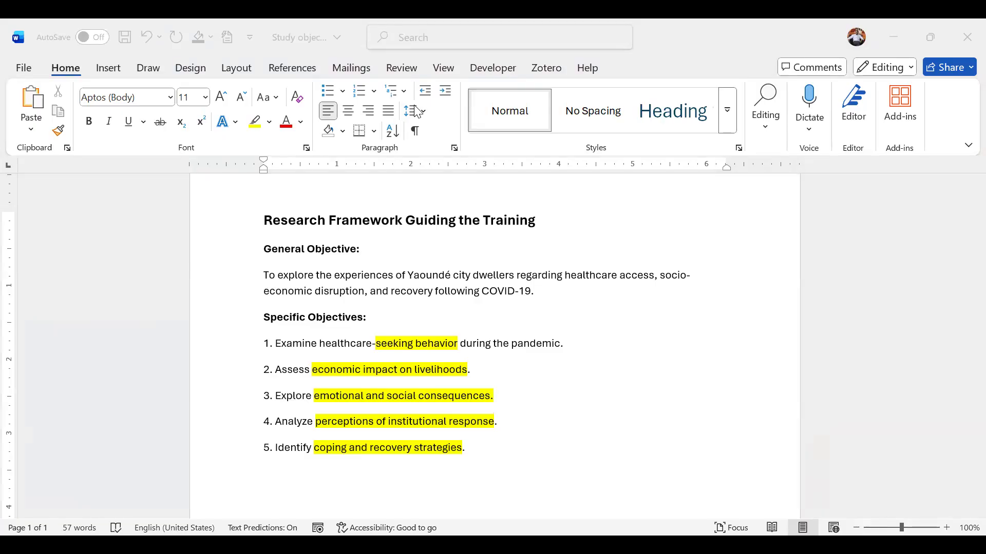
key("alt+Tab")
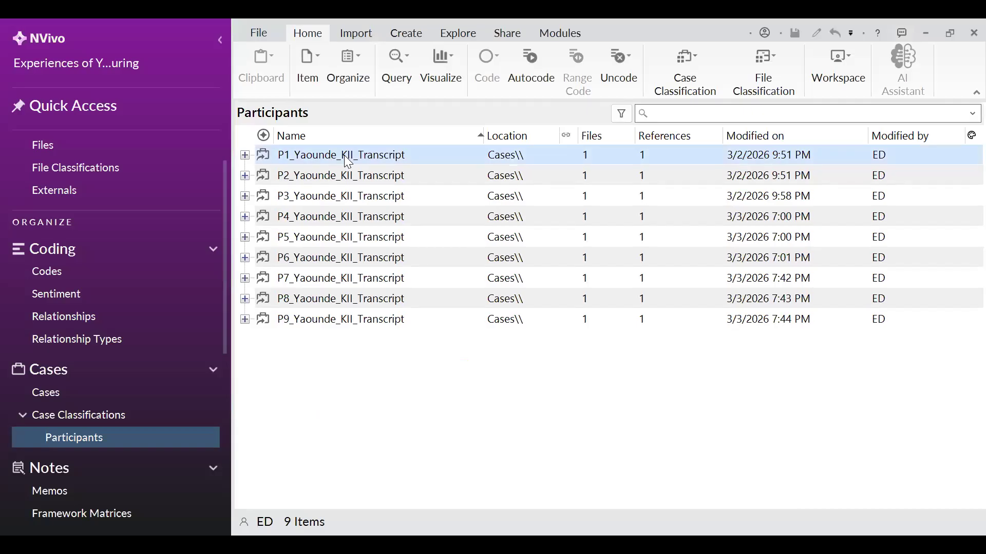
double_click(344, 155)
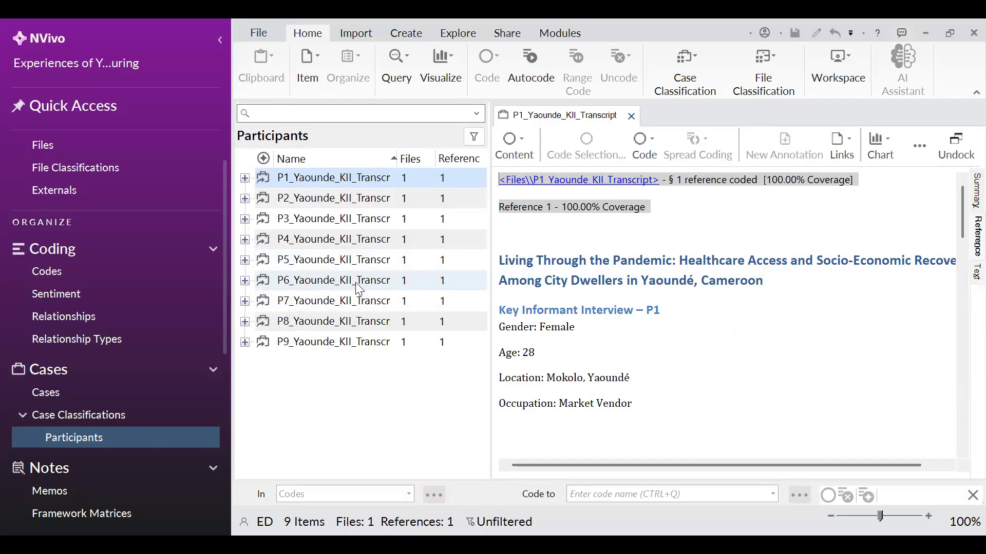
scroll(665, 318, "down", 5)
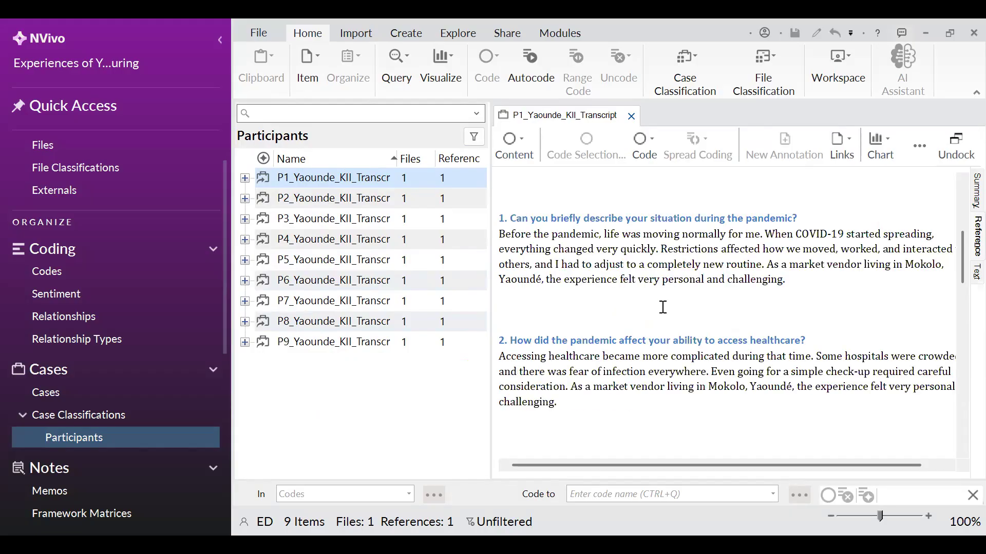
scroll(663, 307, "up", 1)
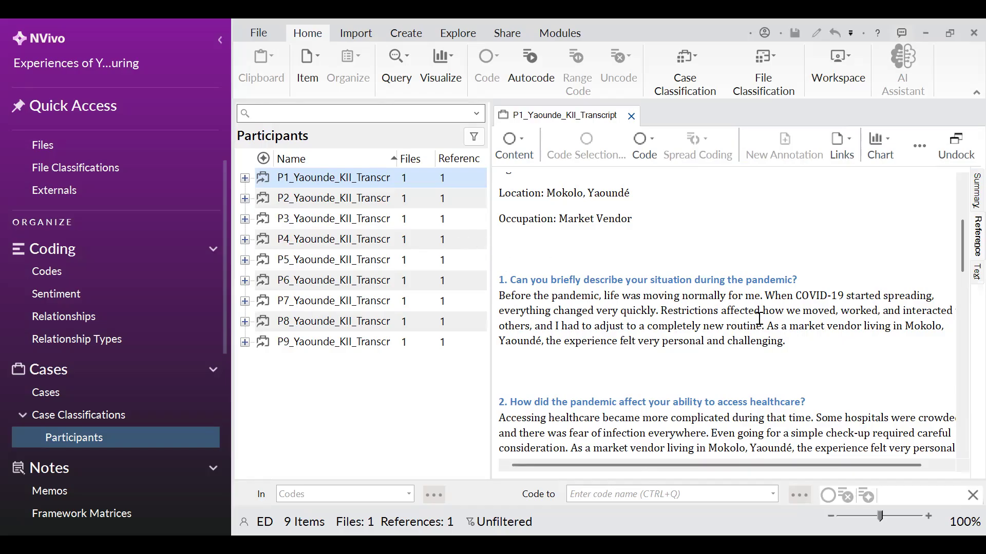
Scroll the transcript and select the participant's answer to question 1 to read through it
scroll(759, 319, "down", 1)
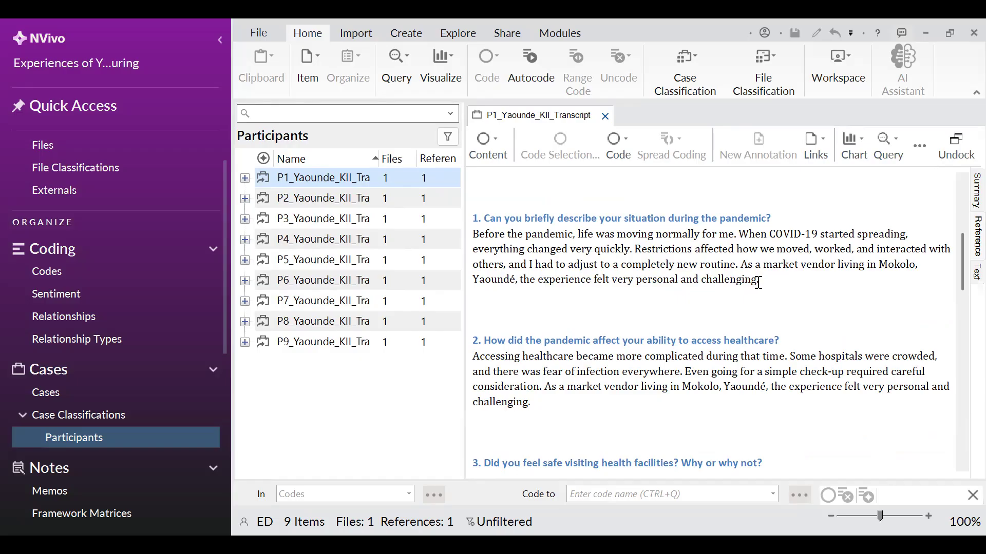
left_click_drag(757, 279, 472, 236)
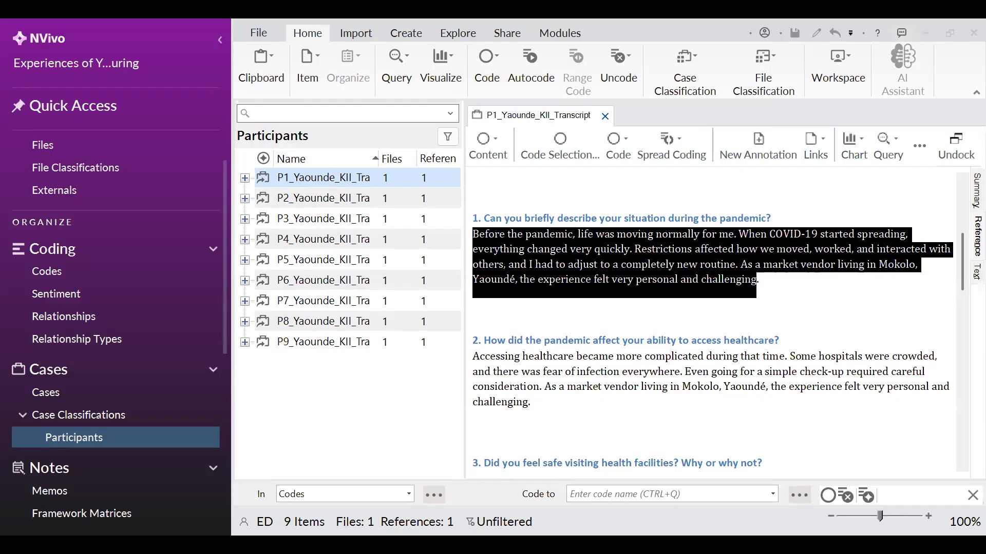
Switch to the Word research framework and select the key phrases of objectives 2 to 4 to point them out
key("alt+Tab")
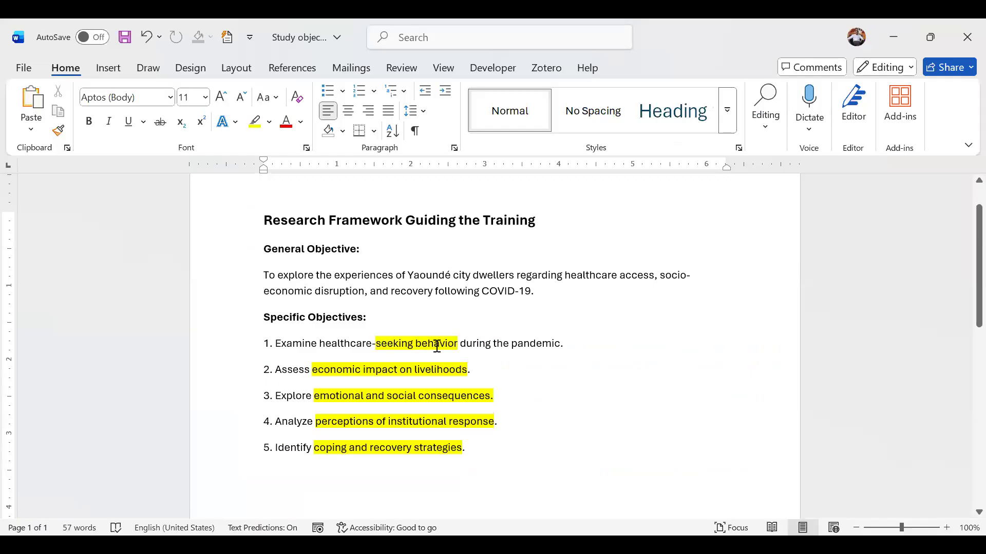
left_click_drag(314, 370, 447, 378)
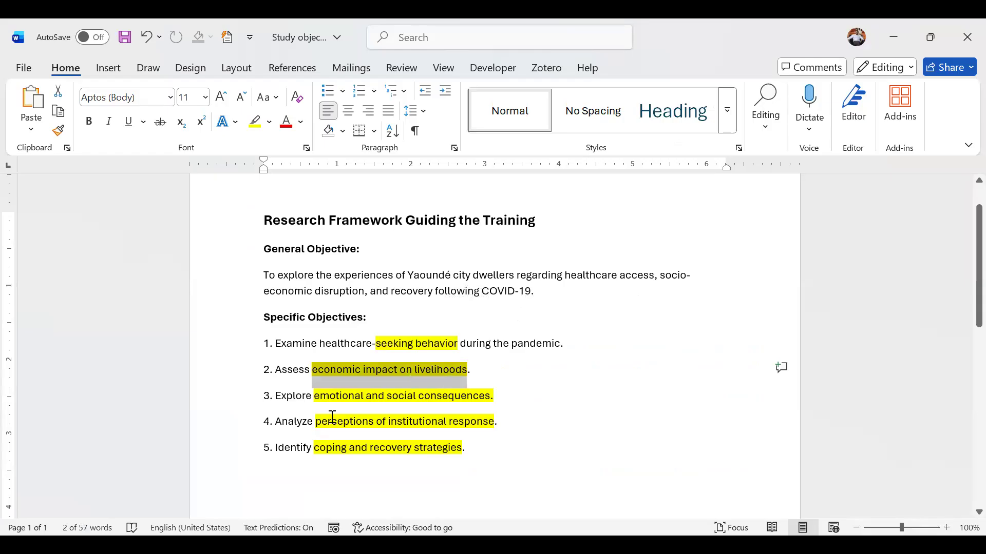
left_click_drag(315, 396, 451, 407)
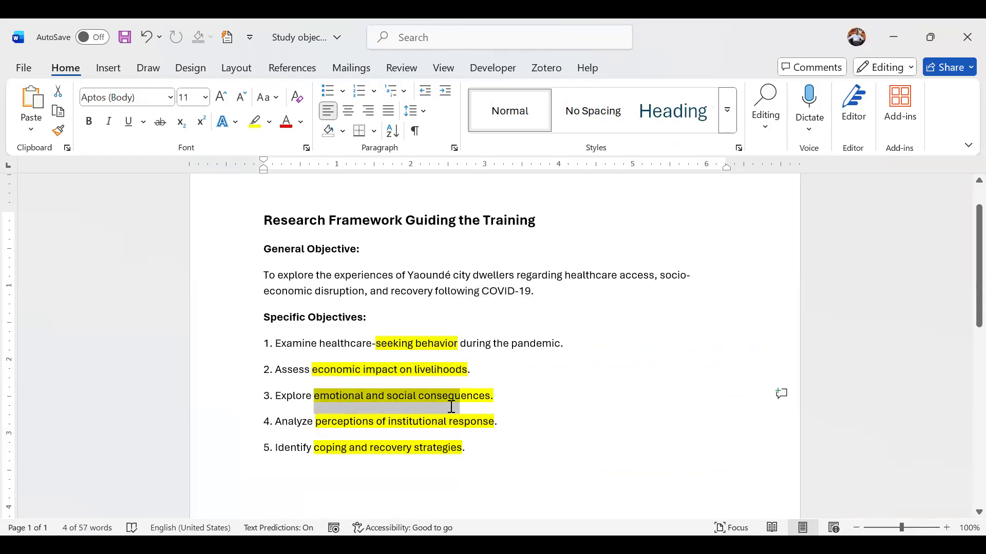
left_click_drag(317, 421, 489, 421)
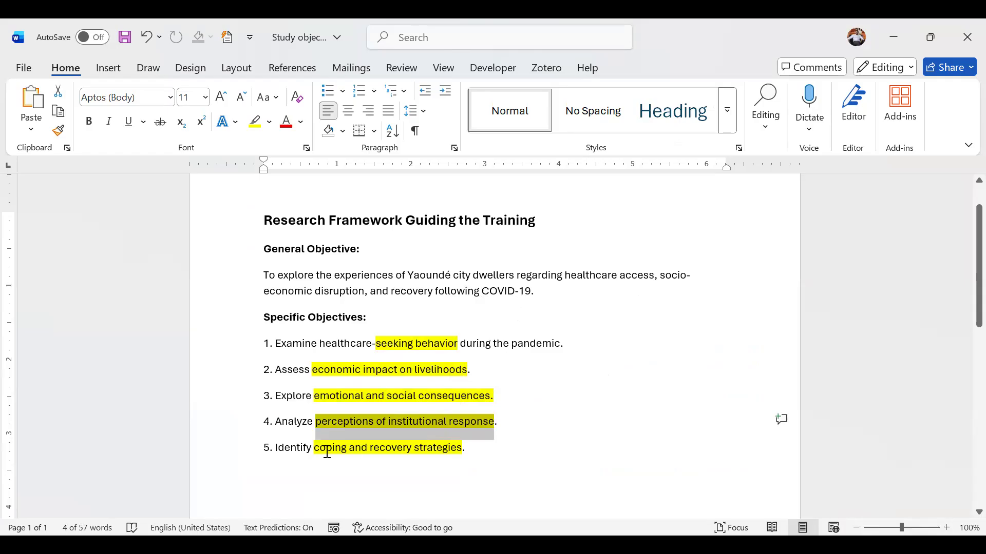
left_click(517, 427)
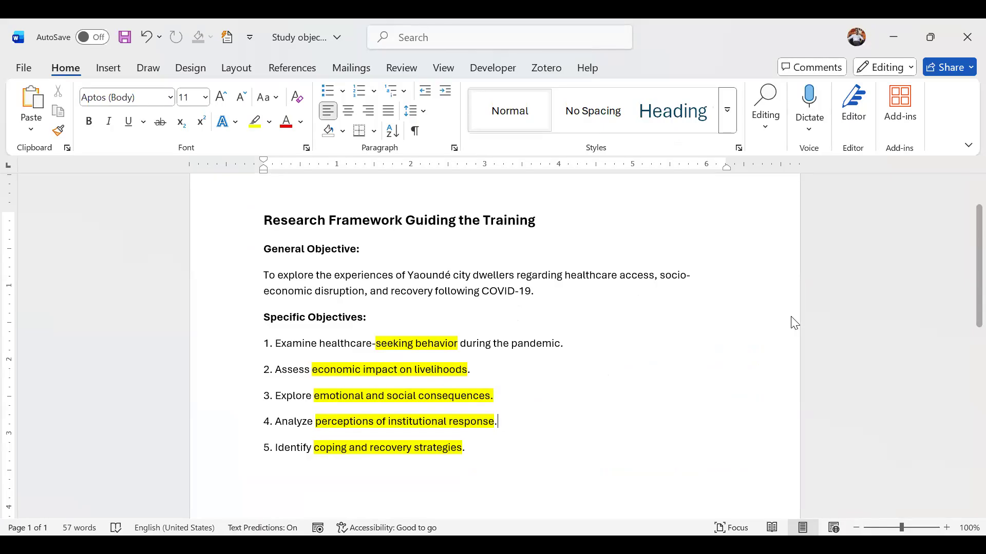
Return to the transcript and select the sentence from "Restrictions affected" to "completely new routine" in the first answer
key("alt+Tab")
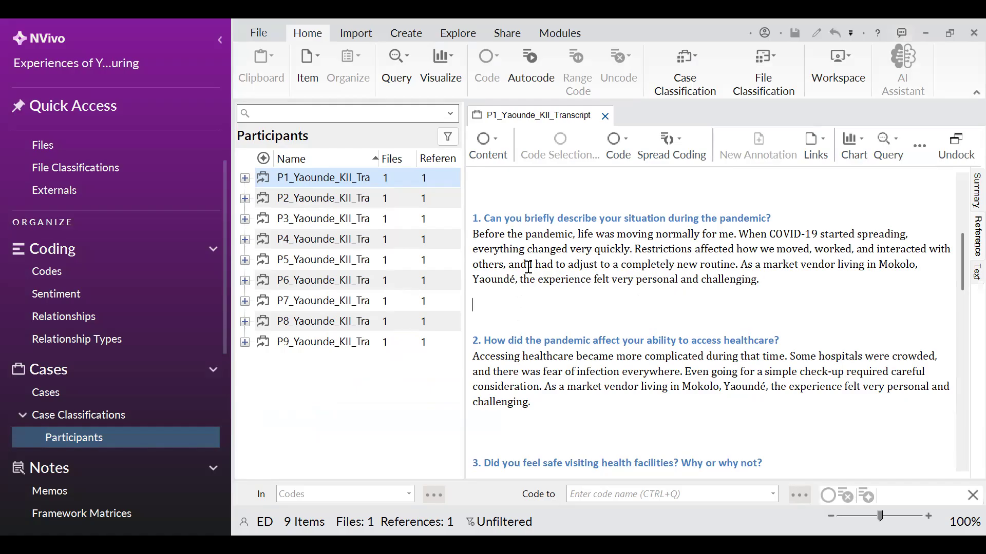
left_click_drag(636, 250, 738, 265)
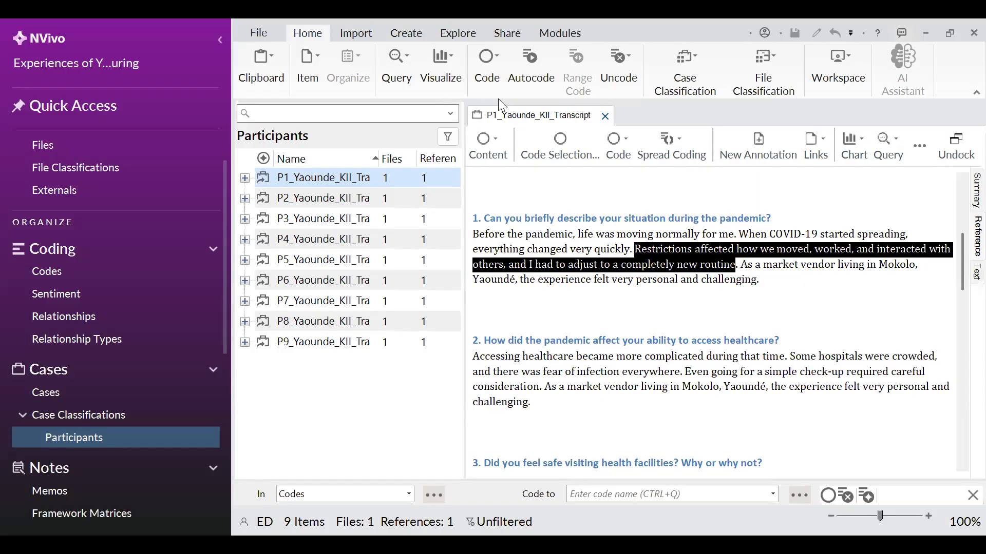
key("alt+Tab")
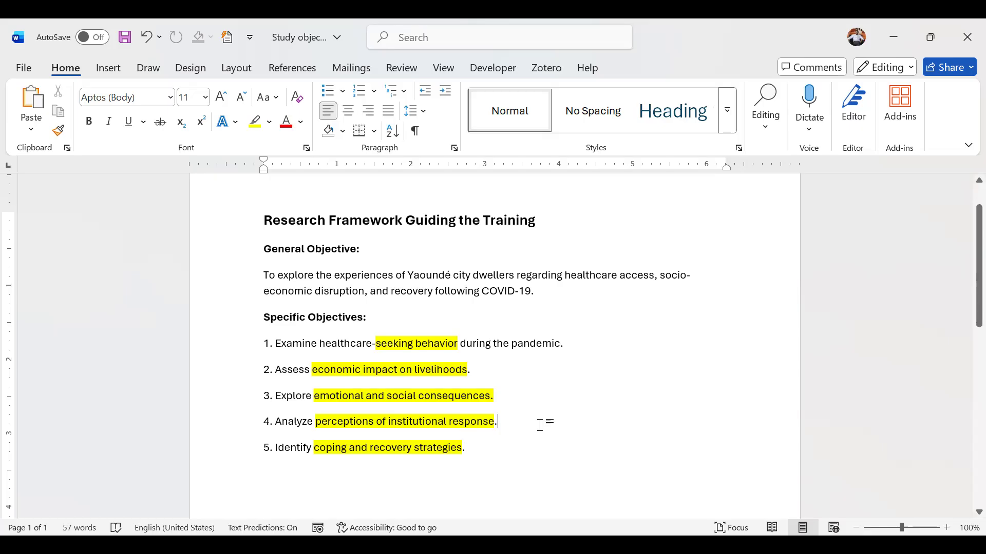
Select the list of specific objectives and the "seeking behavior" phrase to compare them with the selected sentence
mouse_move(468, 458)
left_mouse_down()
mouse_move(356, 359)
mouse_move(285, 343)
left_mouse_up()
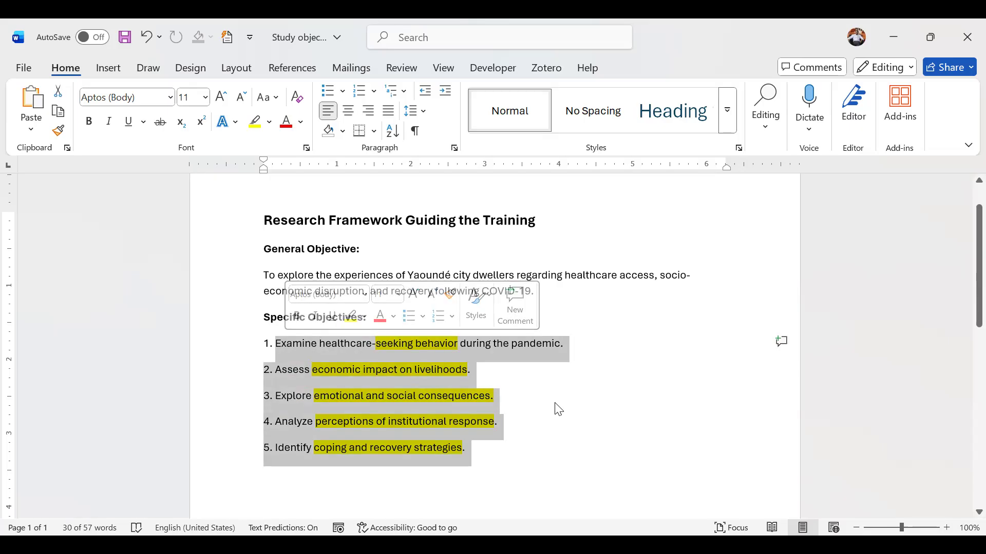
left_click(479, 465)
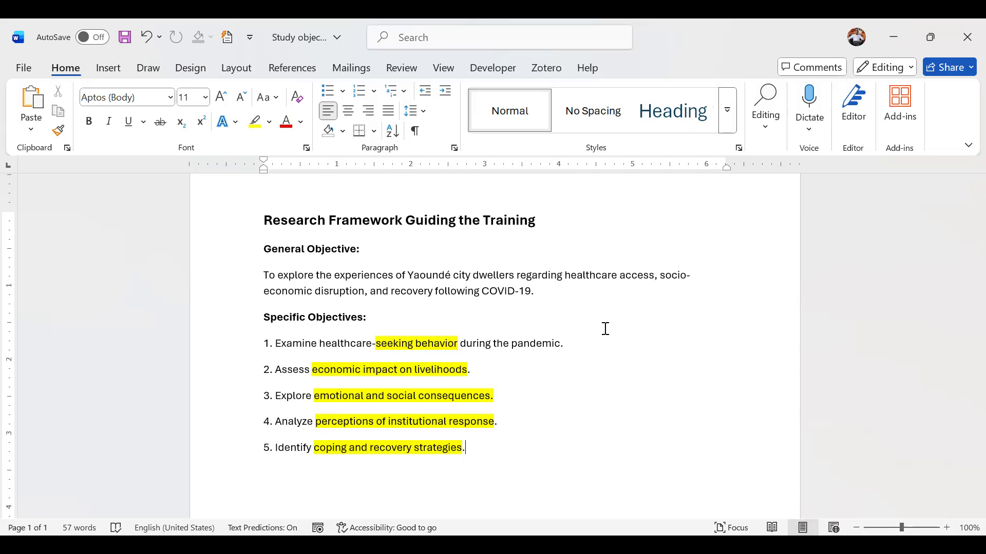
left_click_drag(413, 381, 373, 337)
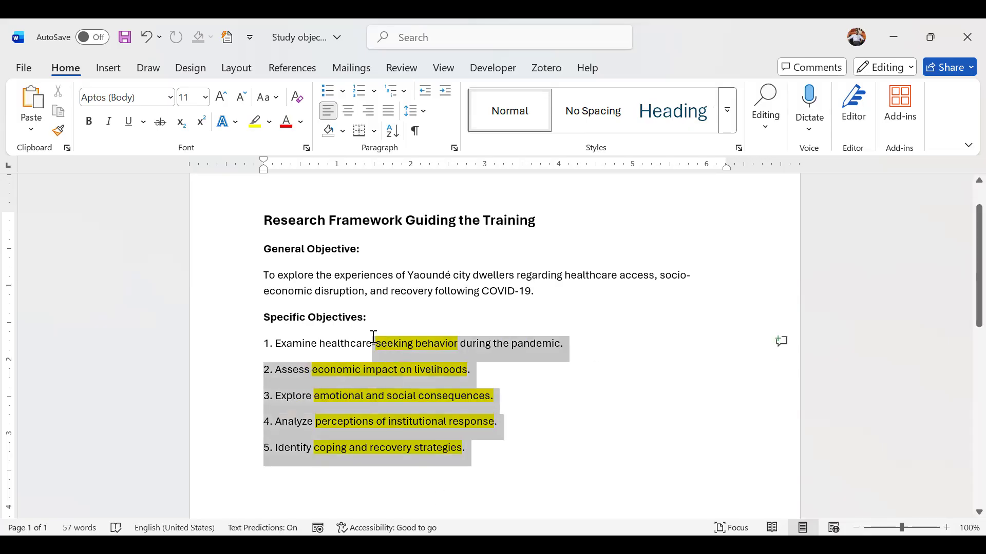
left_click(525, 401)
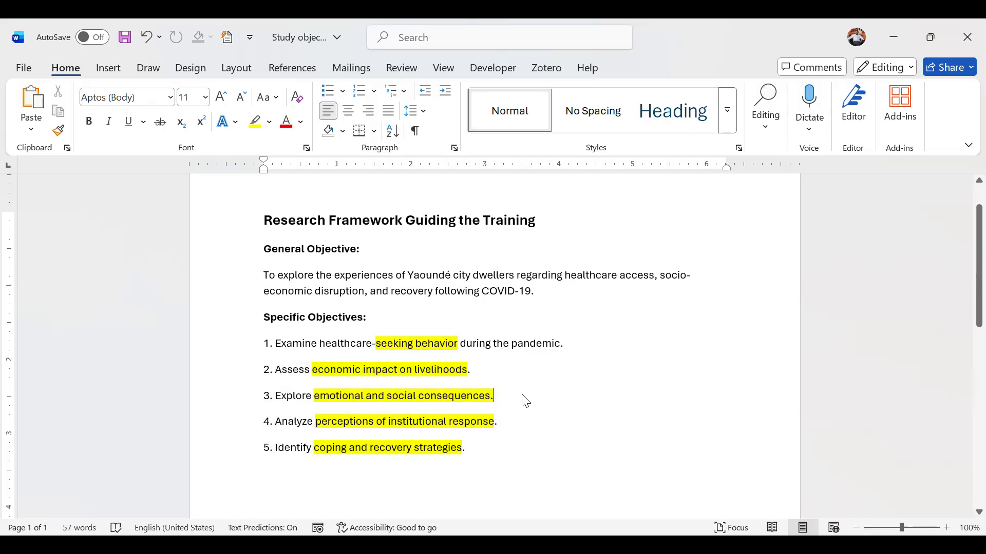
left_click_drag(469, 451, 256, 347)
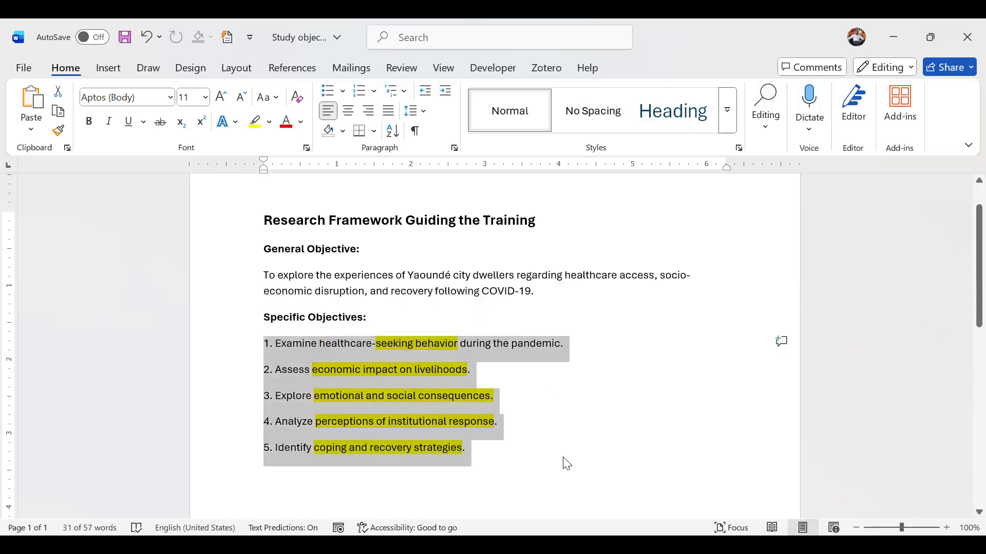
left_click(496, 459)
left_click_drag(467, 452, 348, 375)
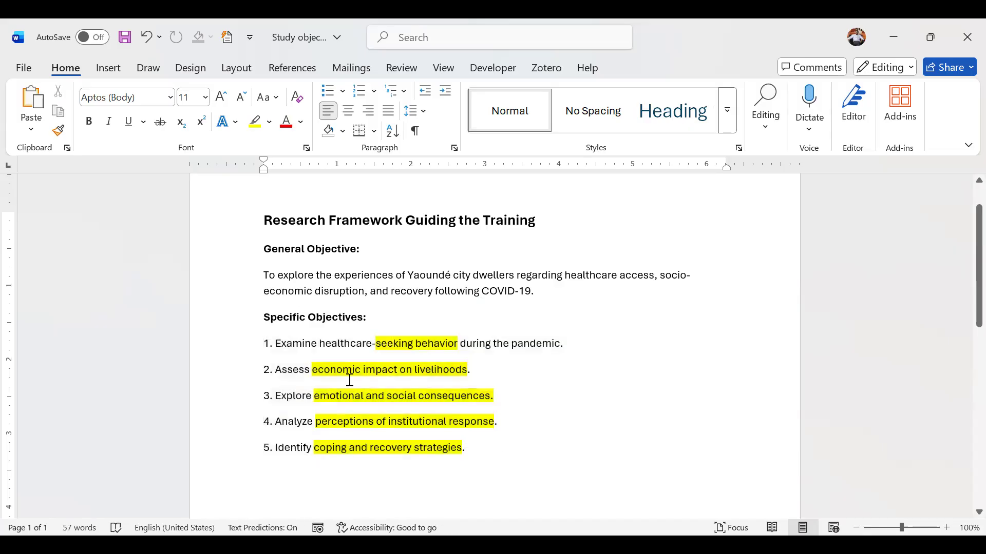
left_click_drag(262, 350, 261, 347)
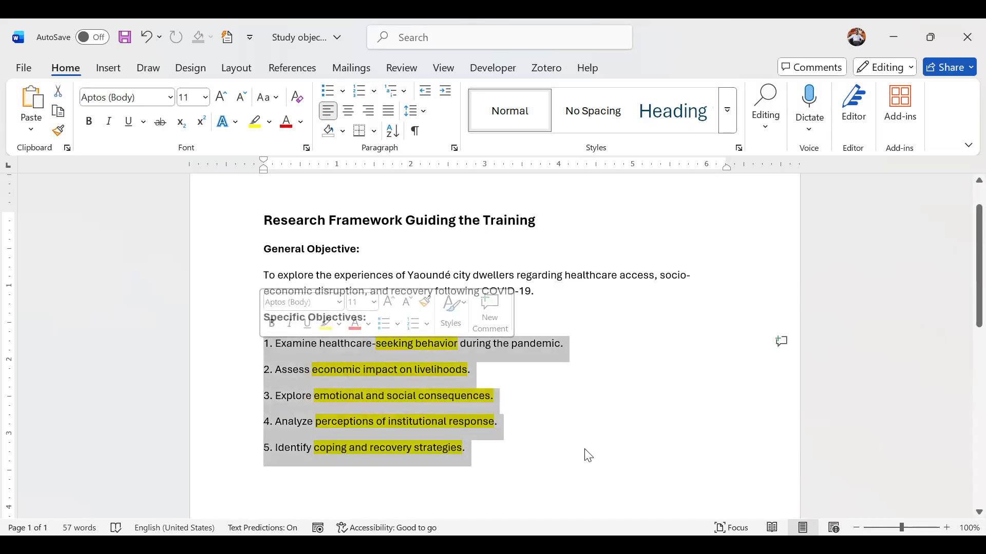
left_click(468, 449)
left_click(264, 359, "shift")
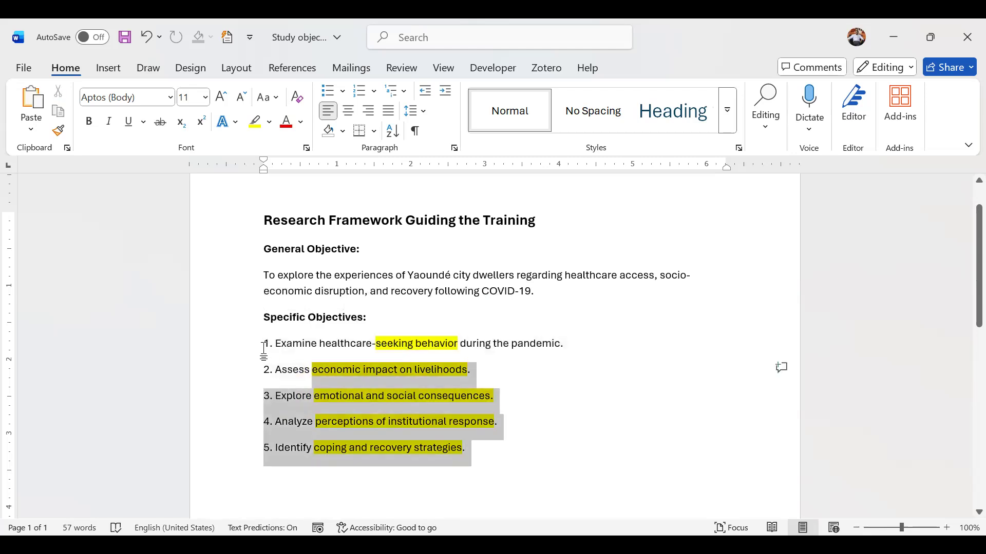
left_click(264, 345, "shift")
left_click(571, 401)
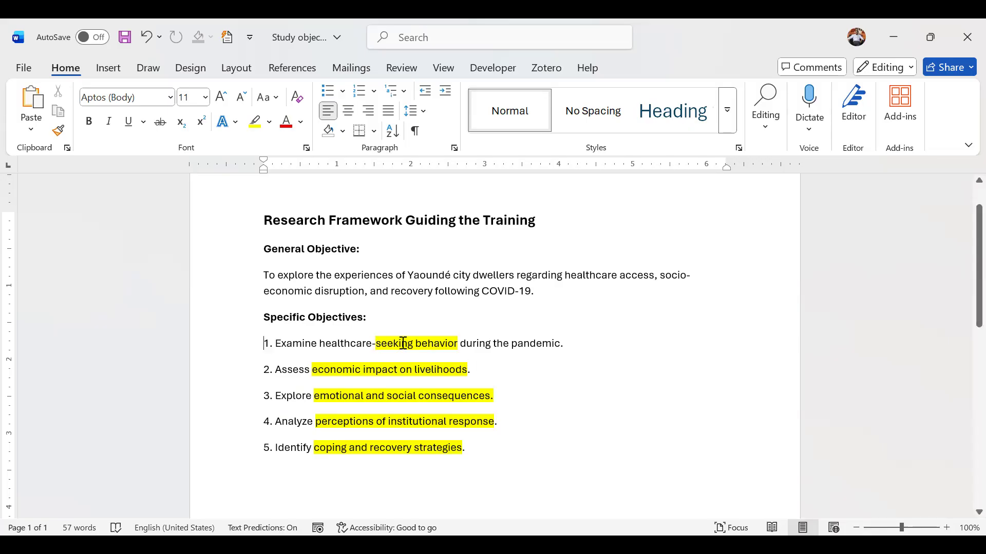
left_click_drag(372, 343, 434, 344)
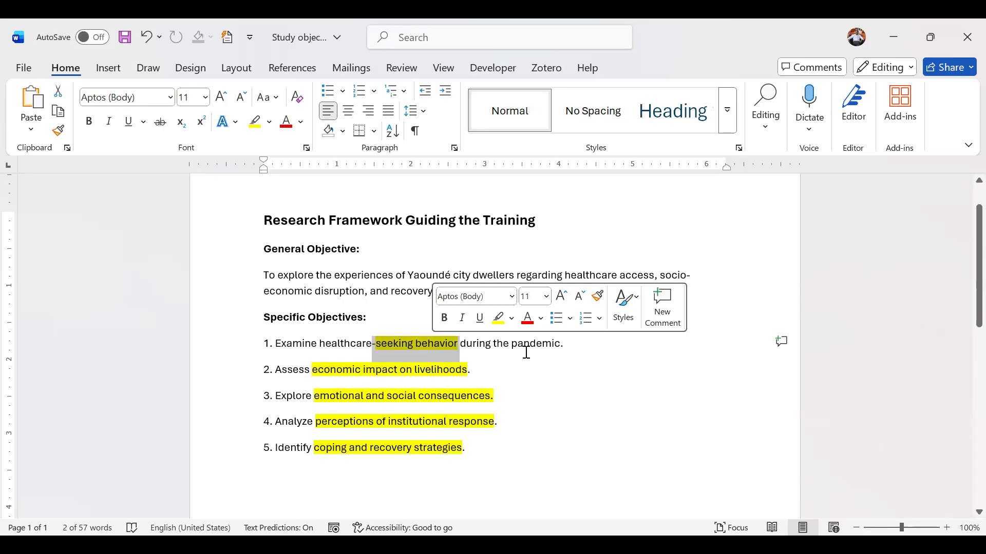
left_click(429, 348)
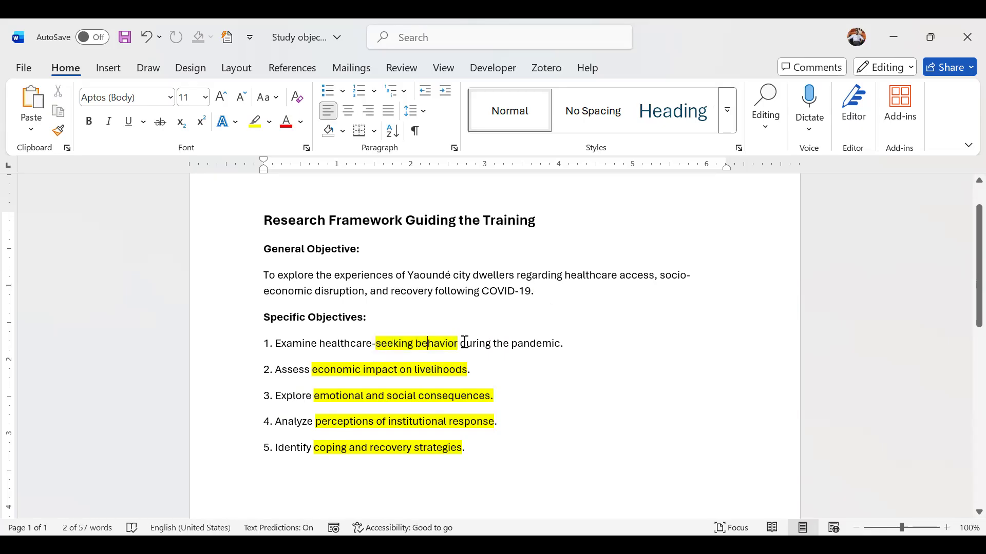
double_click(434, 343)
left_click(390, 338, "shift")
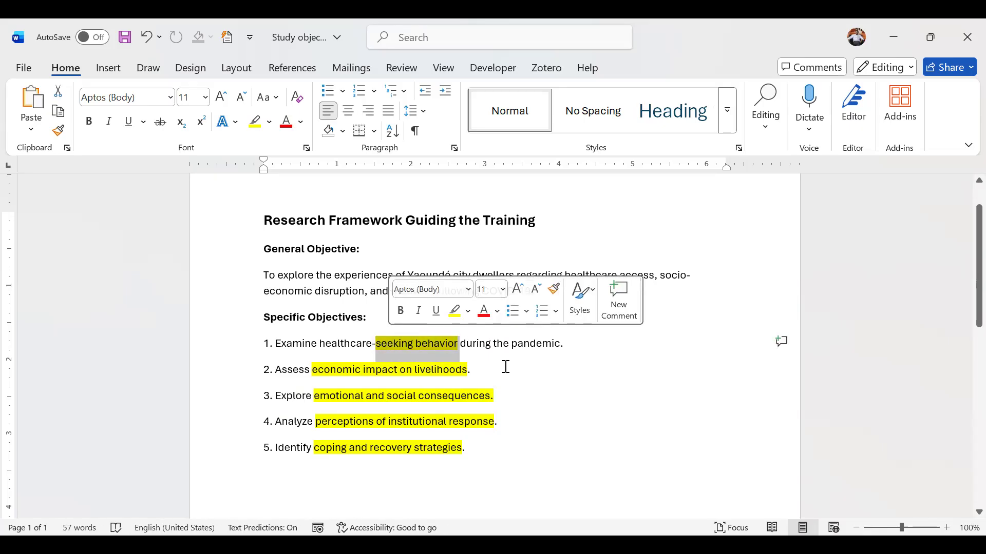
left_click(520, 368)
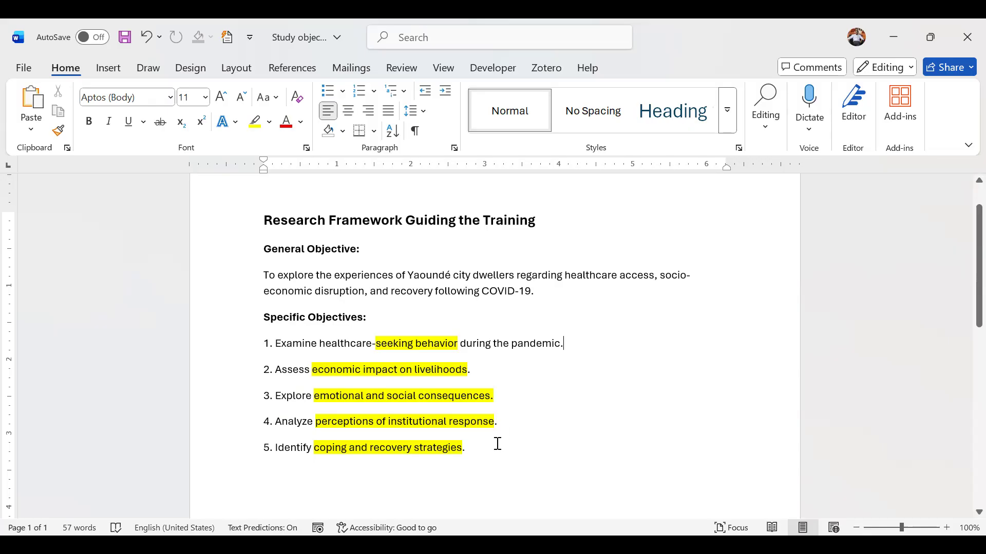
left_click(478, 454)
Reselect the sentence from "Restrictions affected" to "completely new routine" and code it to a new top-level code
key("alt+Tab")
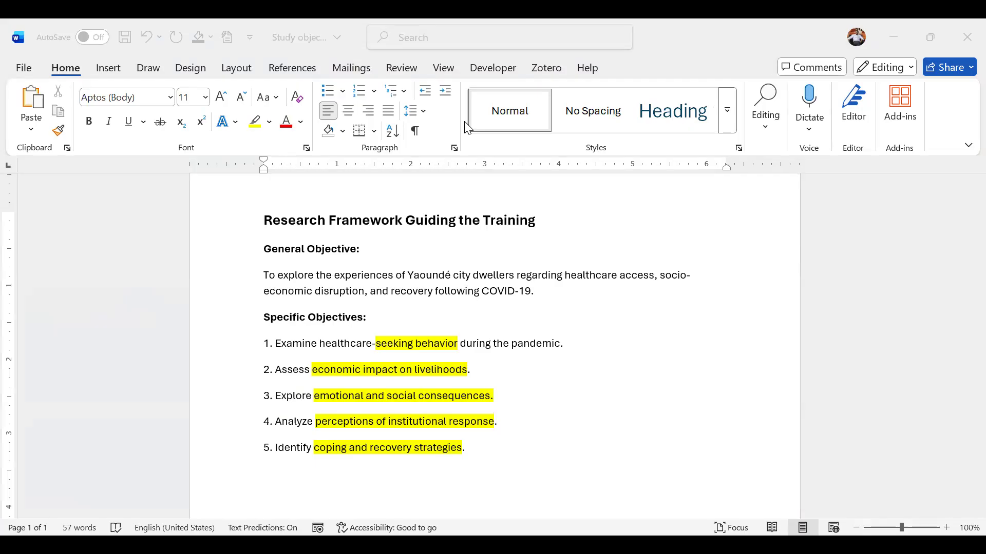
key("alt+Tab")
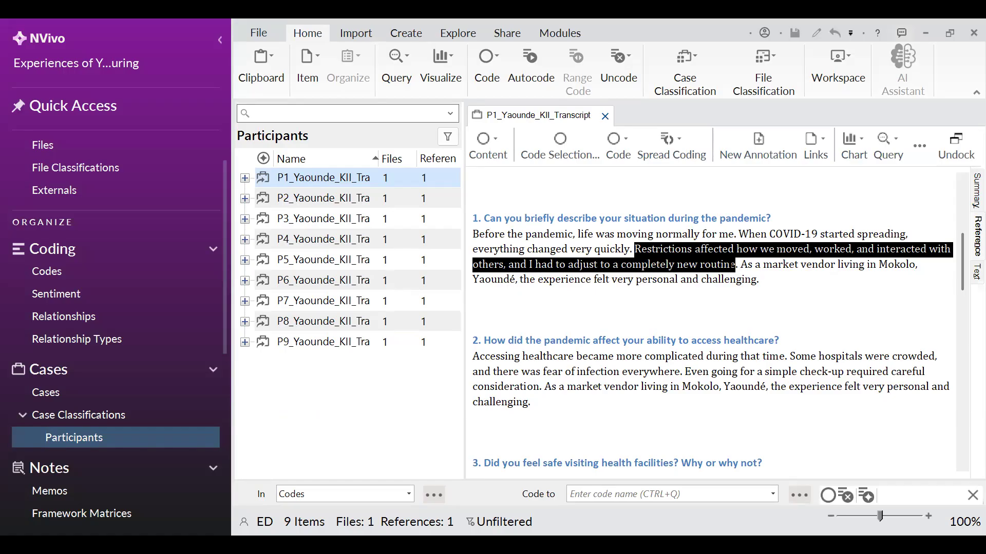
left_click_drag(738, 265, 636, 250)
key("alt+Tab")
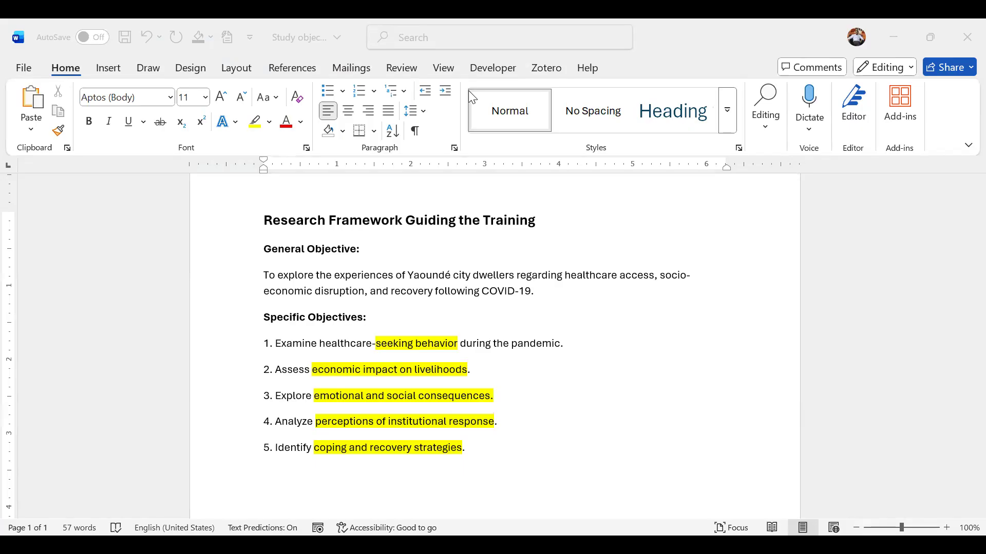
key("alt+Tab")
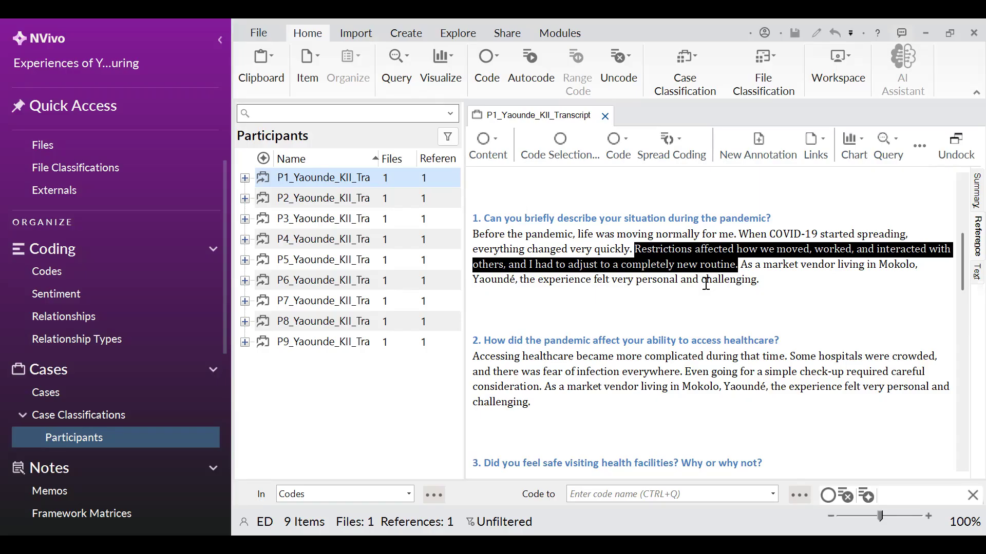
left_click(491, 142)
right_click(692, 262)
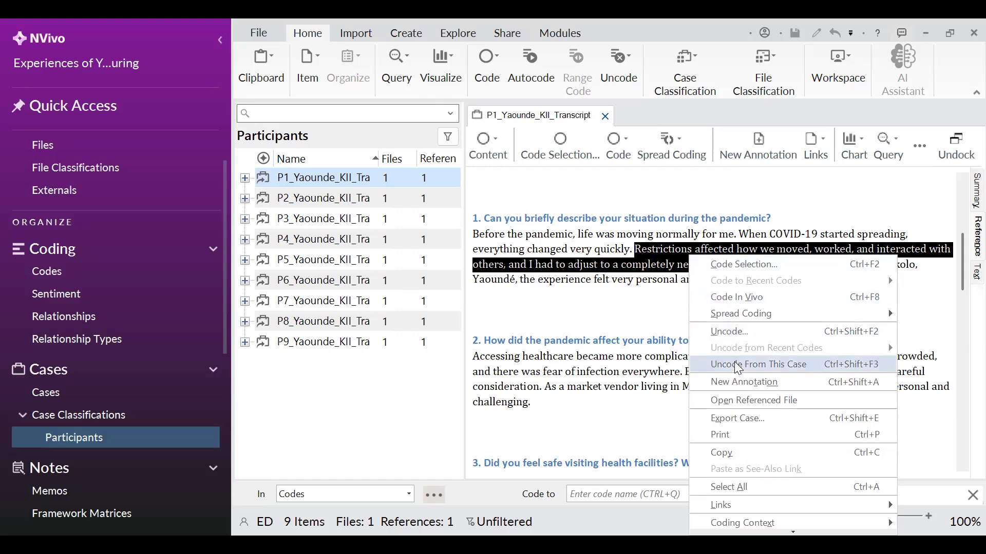
left_click(654, 265)
right_click(655, 264)
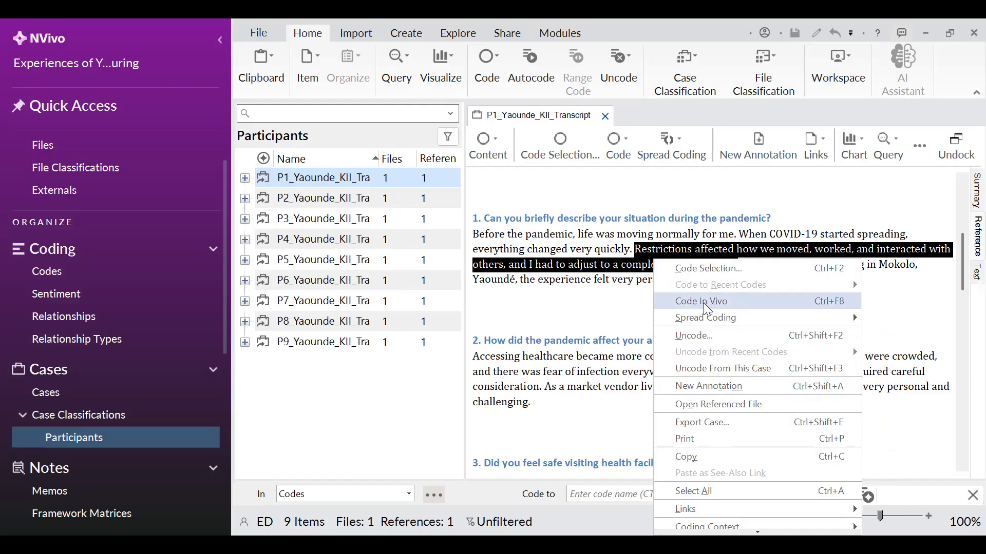
left_click(703, 268)
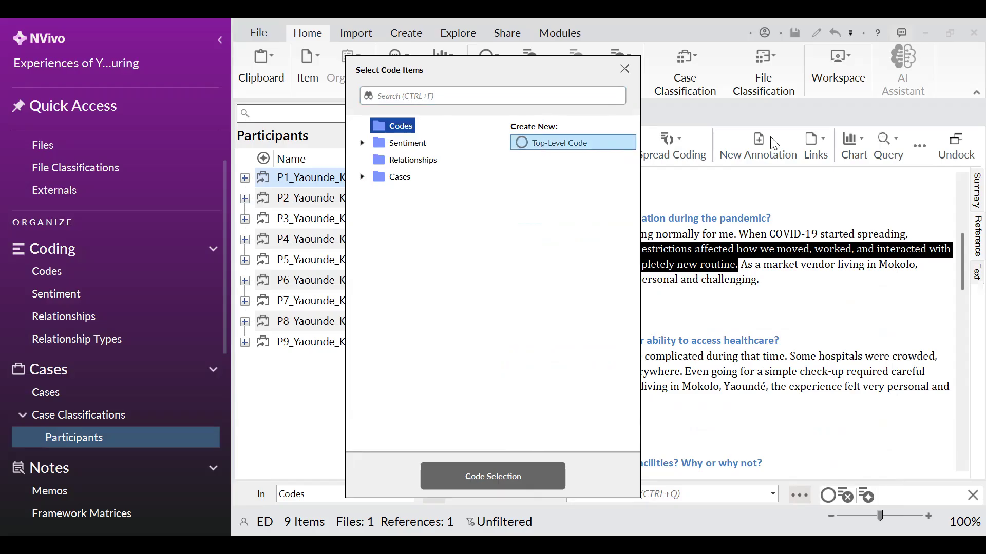
left_click(492, 474)
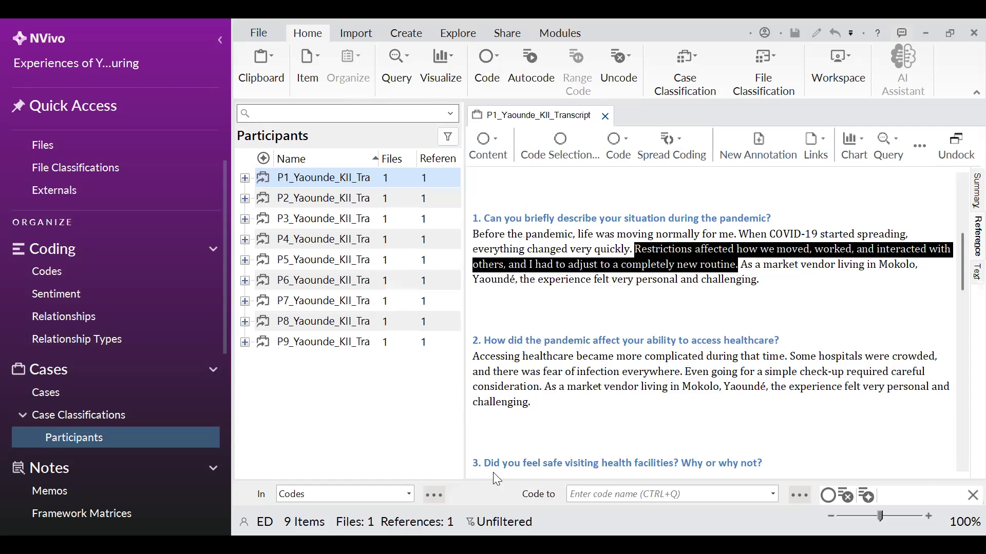
Open the Codes list and delete the newly created code
left_click(73, 282)
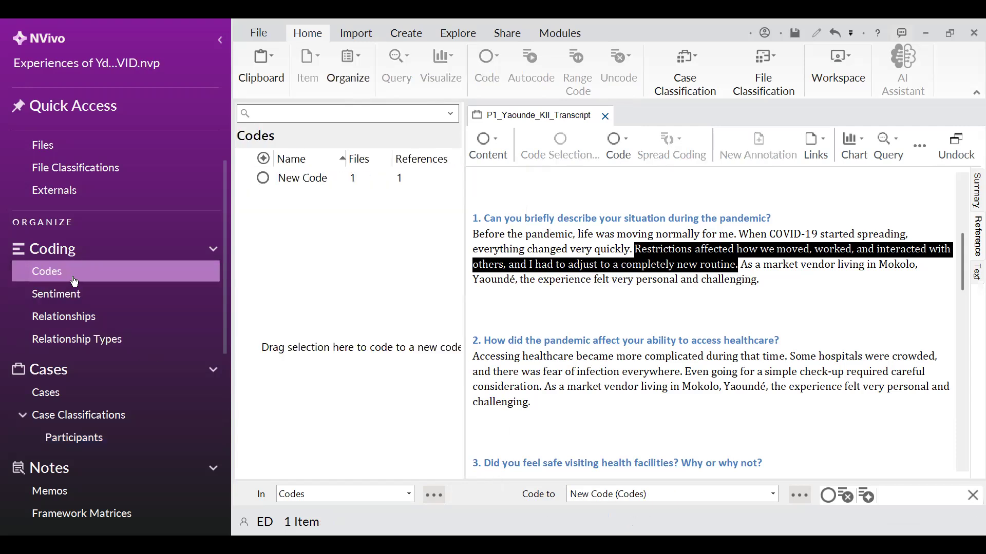
right_click(308, 186)
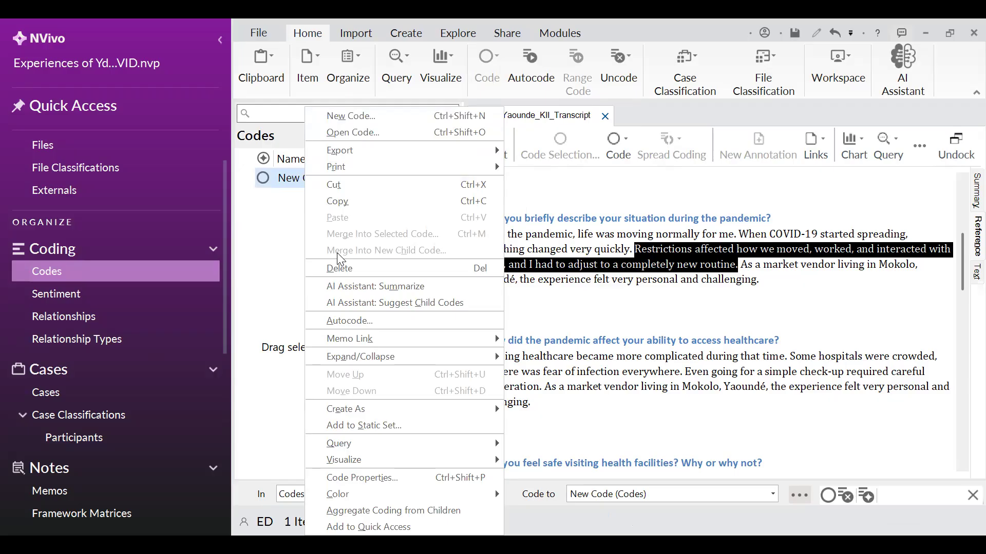
left_click(351, 280)
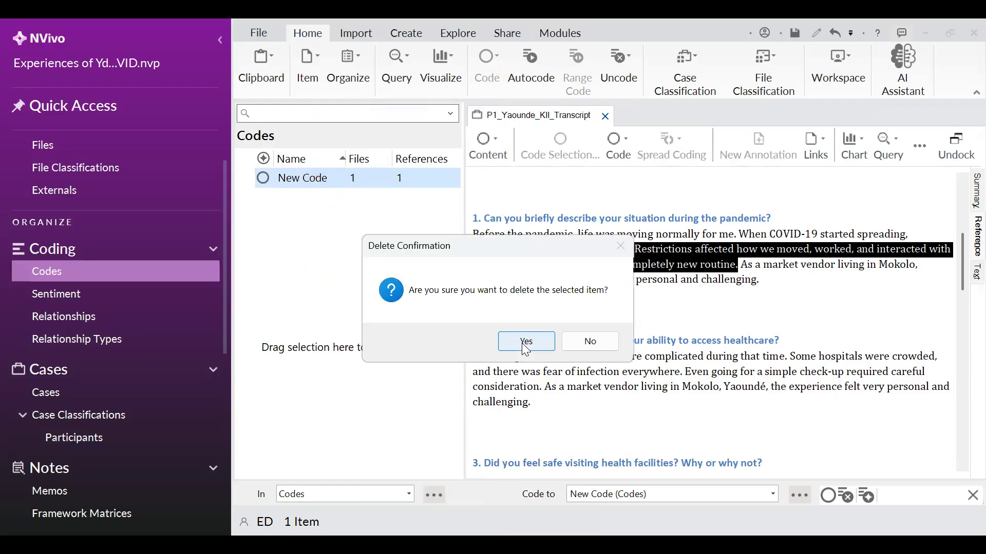
left_click(526, 342)
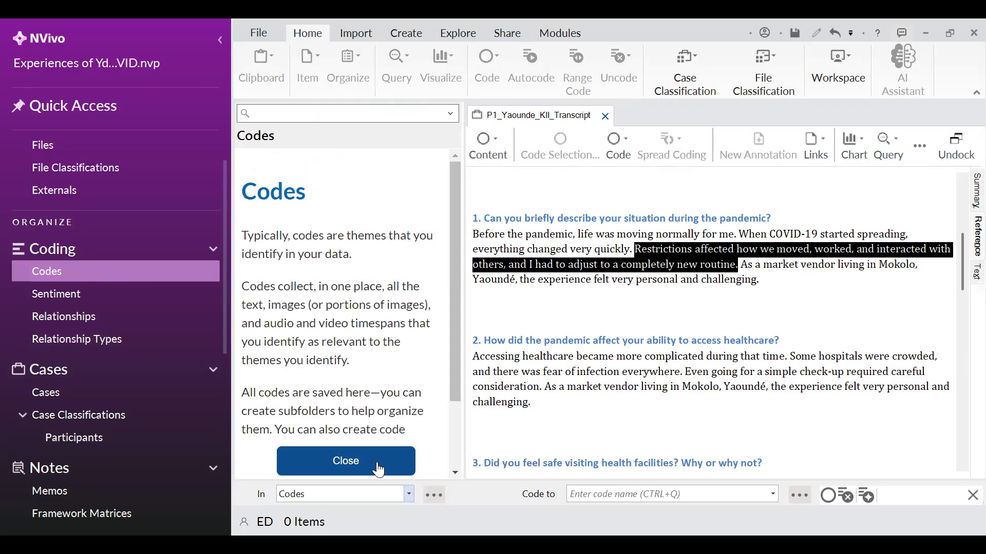
Code the selected sentence from "Restrictions affected" to "completely new routine" to a new top-level code named Isolation
left_click(378, 470)
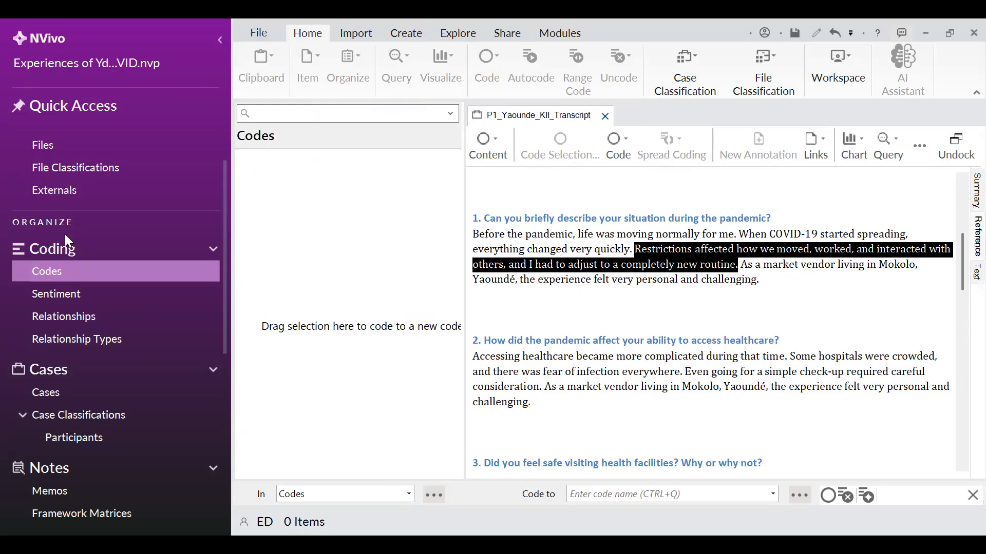
left_click(80, 280)
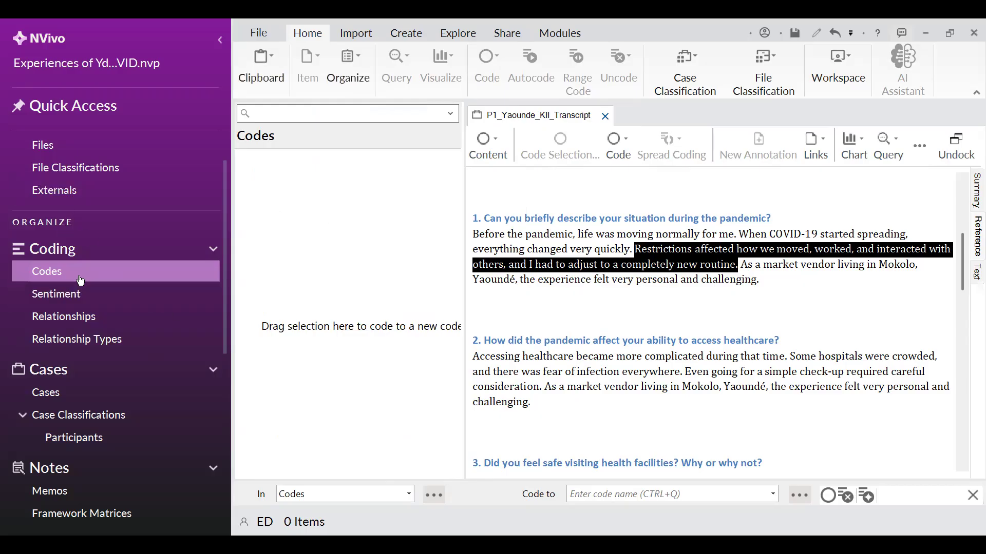
left_click(59, 146)
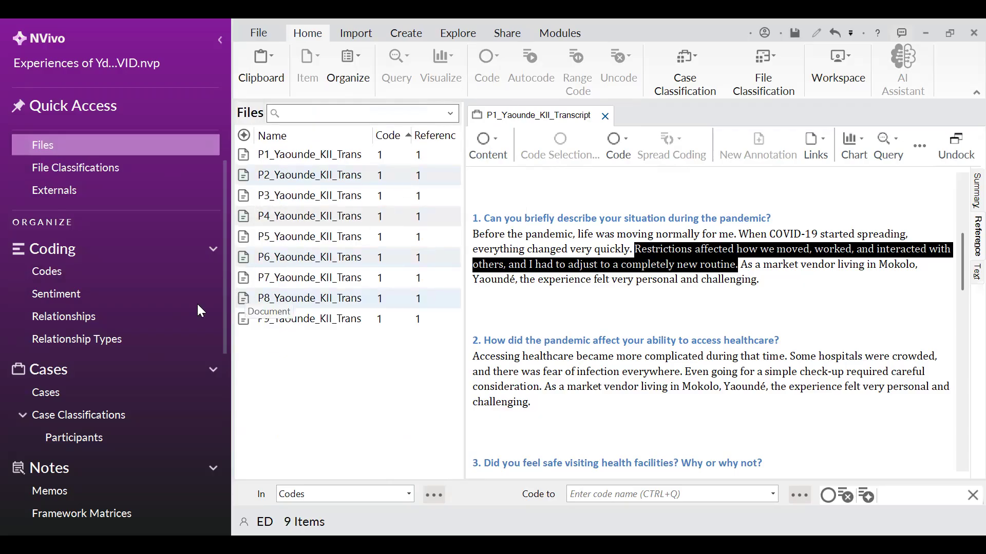
left_click(77, 271)
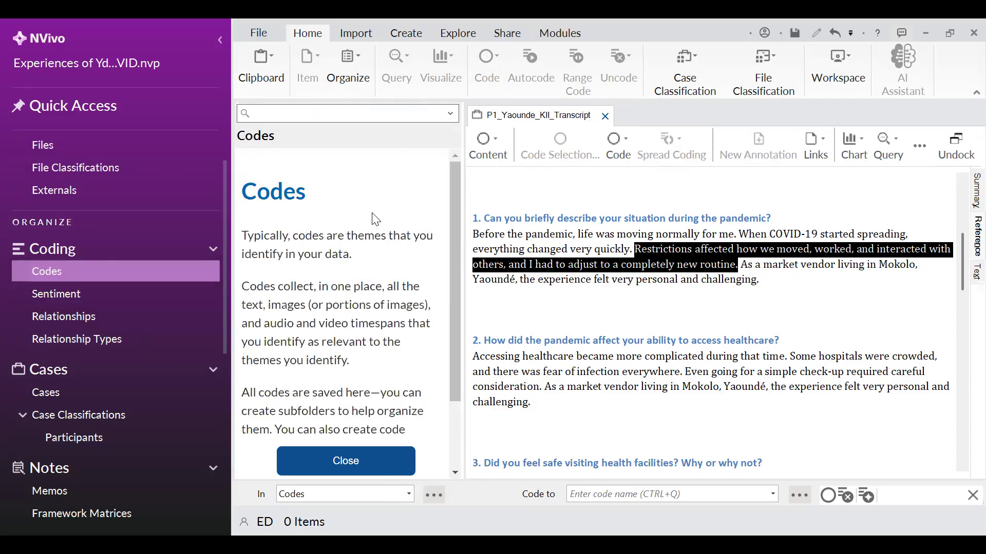
left_click(355, 460)
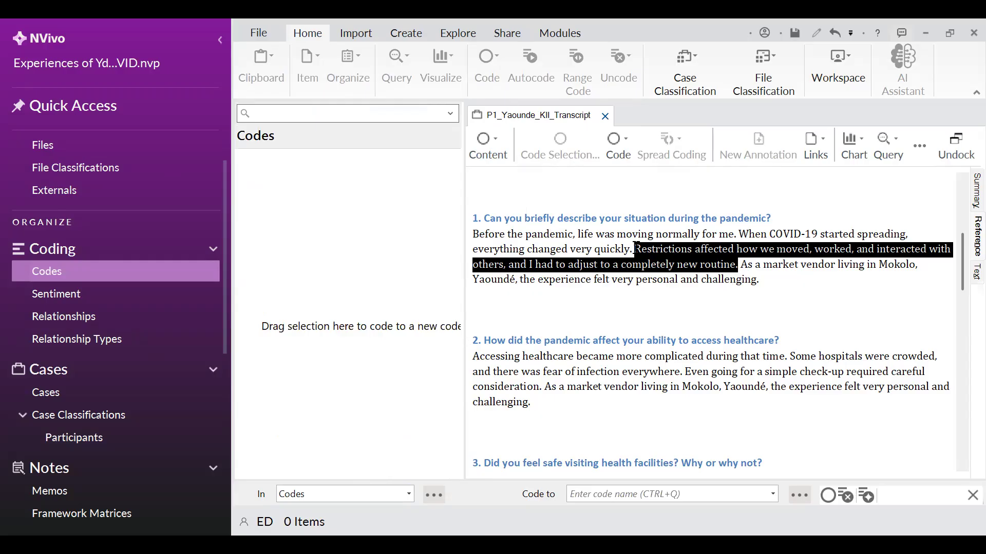
left_click(702, 266)
mouse_move(641, 250)
left_mouse_down()
mouse_move(736, 265)
mouse_move(485, 257)
mouse_move(402, 237)
left_mouse_up()
left_click_drag(343, 213, 344, 211)
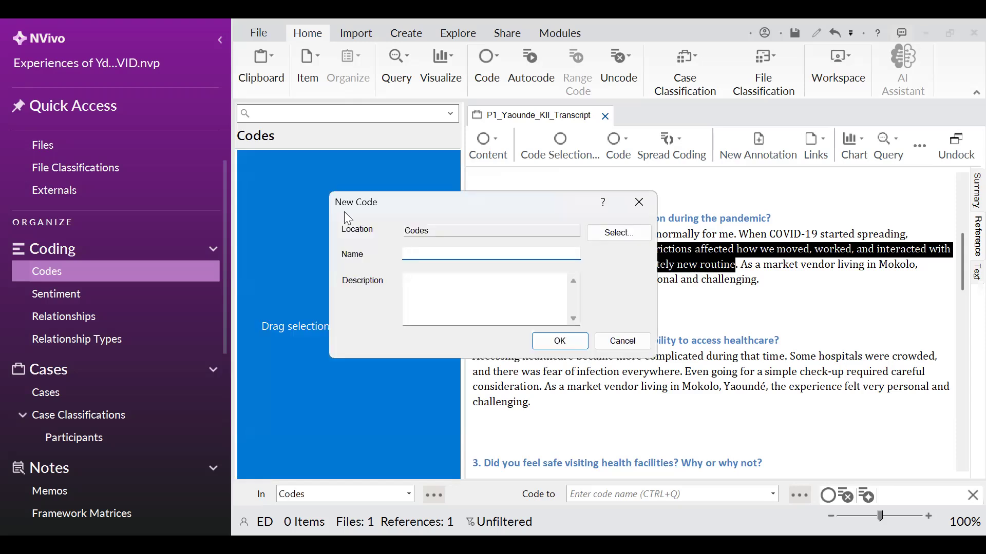
type("Isolation")
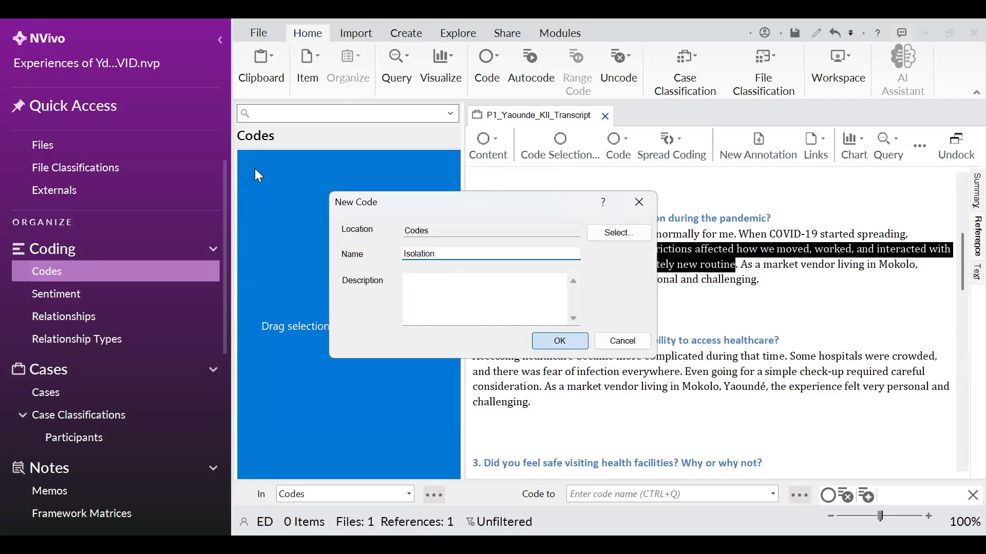
left_click(560, 342)
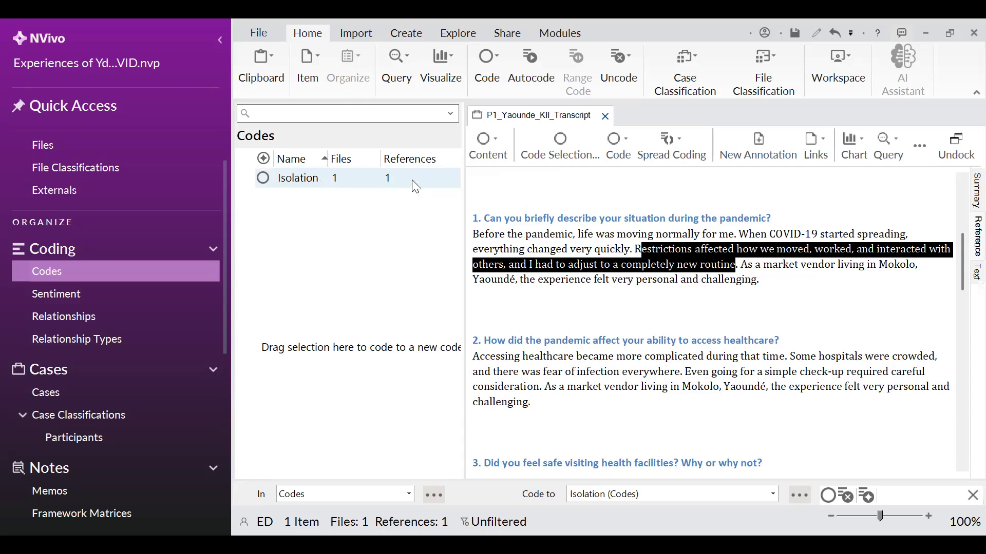
Switch to the Word research framework to review the specific objectives, then return to the transcript
left_click(698, 314)
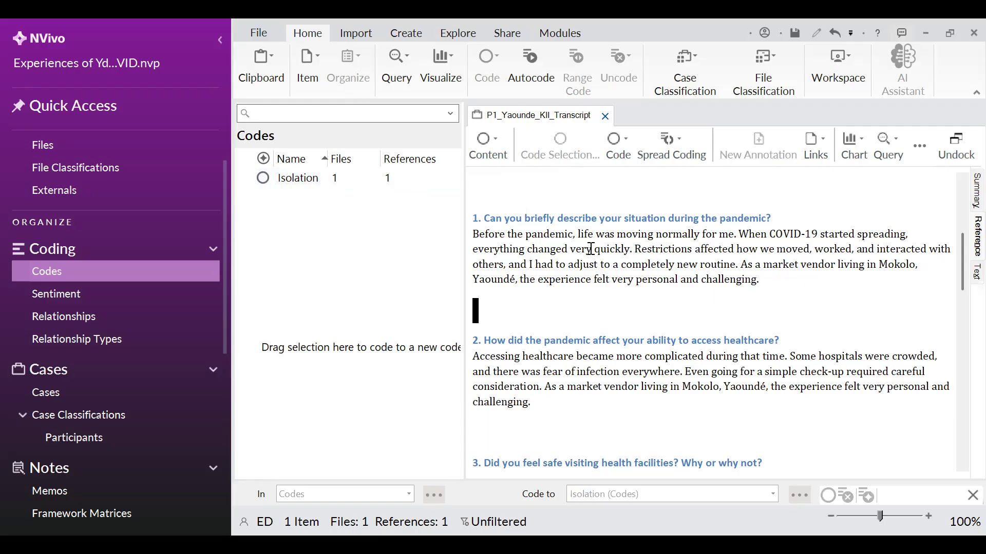
scroll(590, 249, "down", 1)
scroll(629, 249, "up", 2)
scroll(652, 270, "down", 1)
left_click(761, 286)
key("alt+Tab")
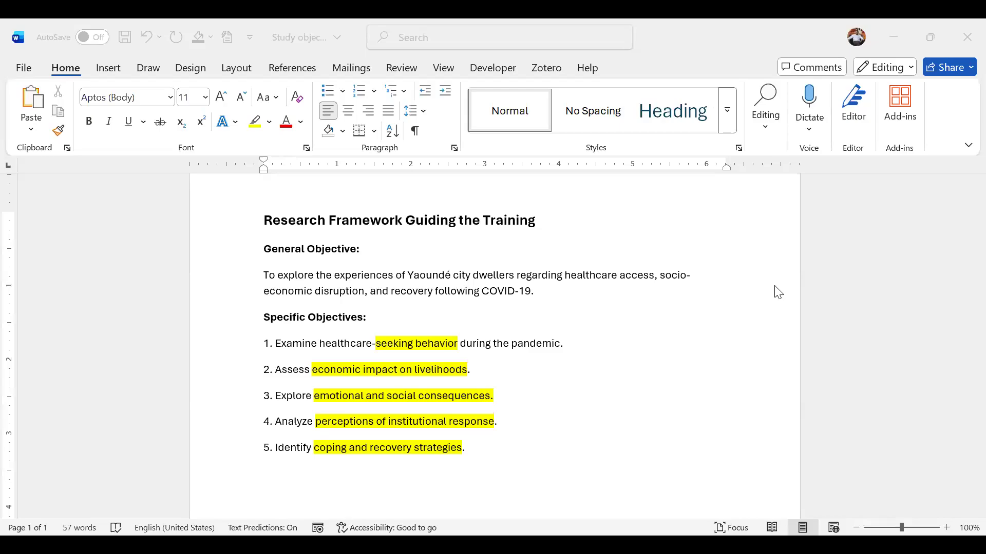
key("alt+Tab")
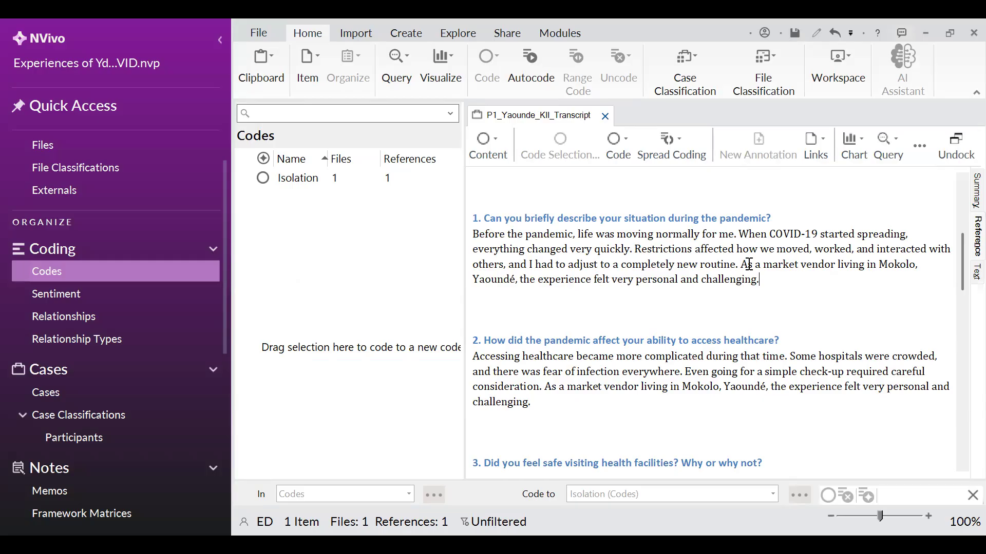
Select the sentence "As a market vendor living in Mokolo, Yaoundé…" in the first answer and code it to a new code named Economic challenge
mouse_move(748, 265)
left_mouse_down()
mouse_move(771, 290)
mouse_move(758, 279)
left_mouse_up()
left_click(772, 290)
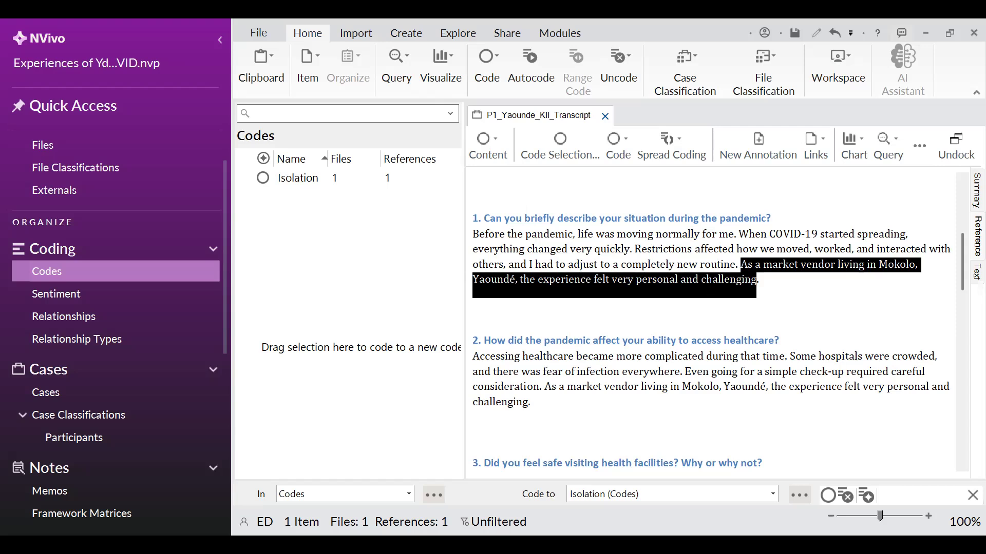
left_click_drag(697, 286, 399, 266)
left_click_drag(329, 229, 328, 229)
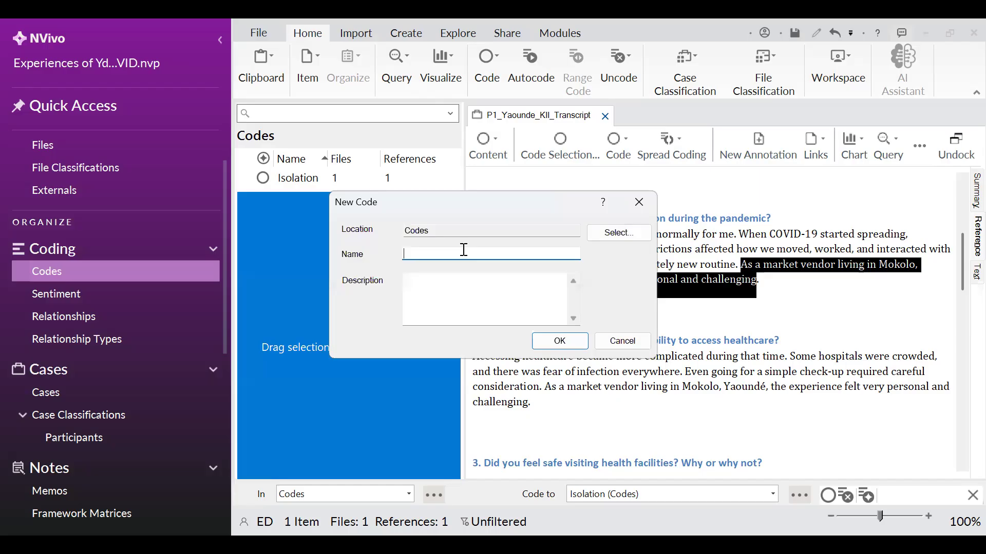
type("Economic challenge")
left_click(571, 337)
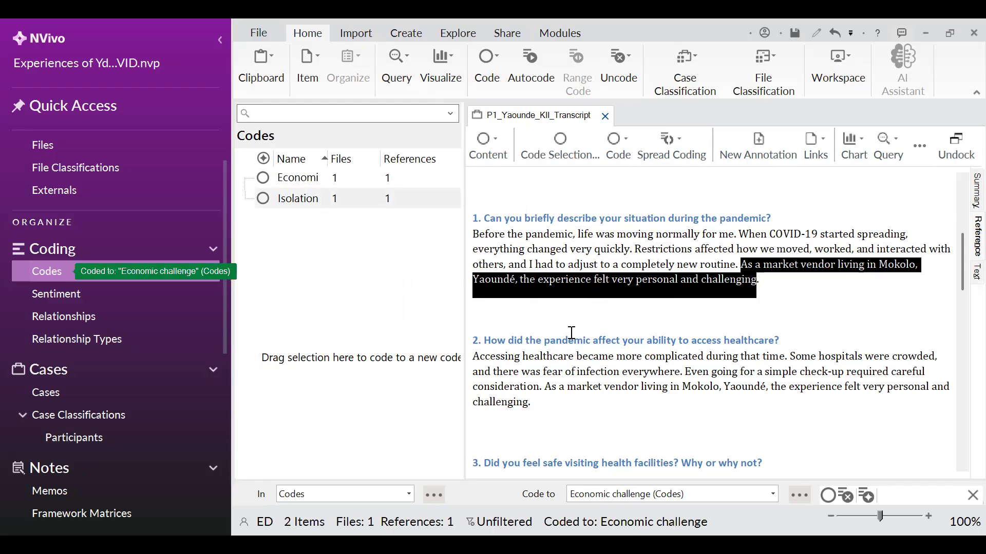
Scroll through the transcript answers, trial-selecting passages to examine what to code next
left_click(571, 333)
scroll(658, 286, "down", 6)
scroll(661, 288, "up", 6)
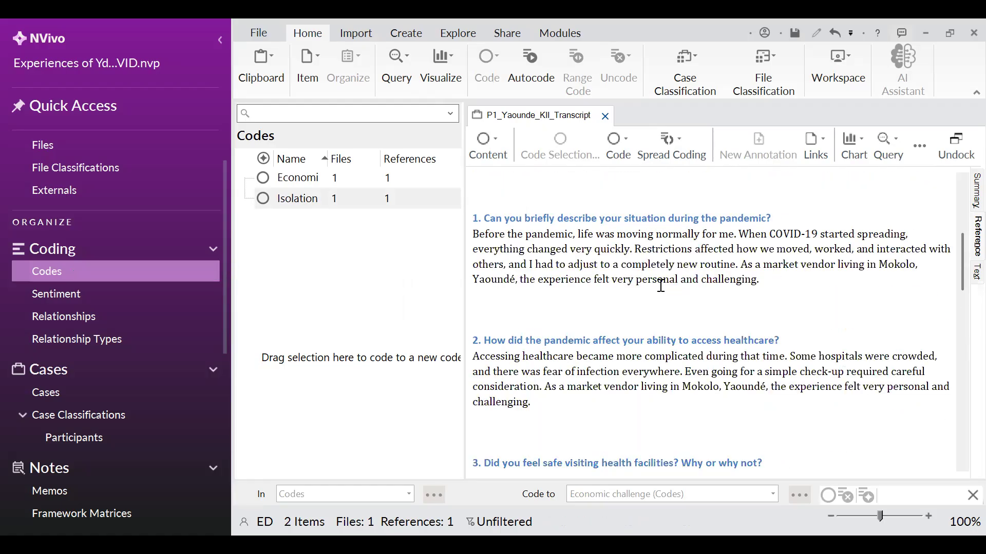
scroll(661, 286, "down", 3)
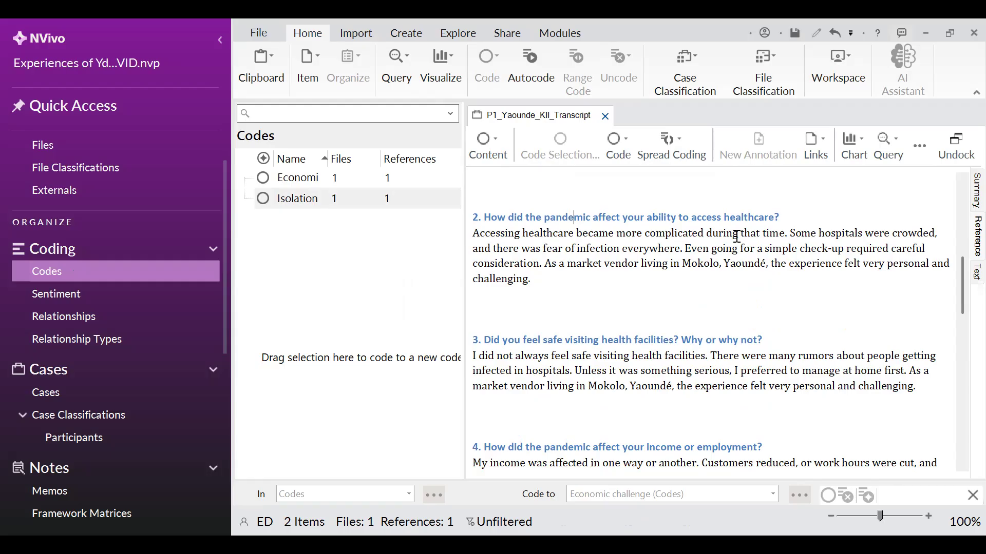
left_click_drag(778, 218, 486, 226)
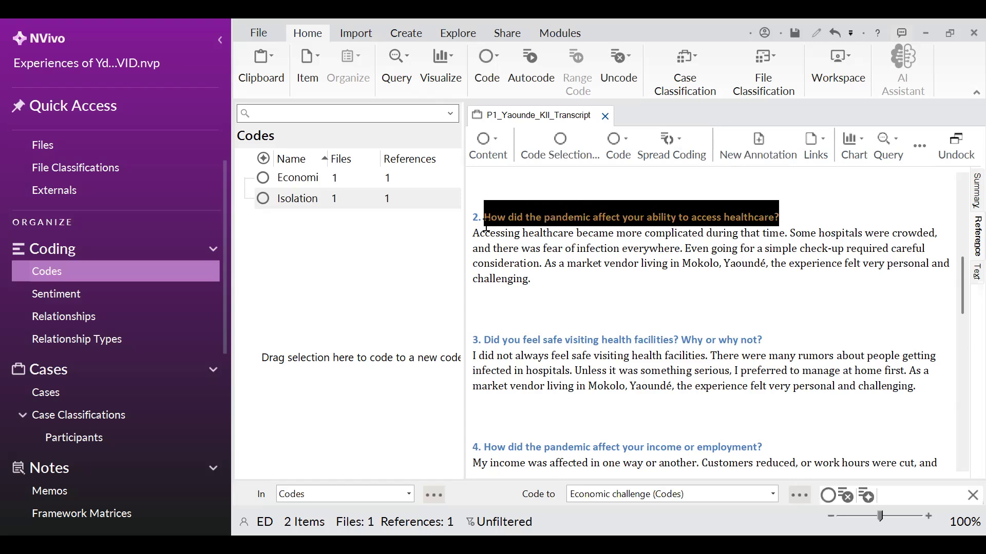
left_click(534, 287)
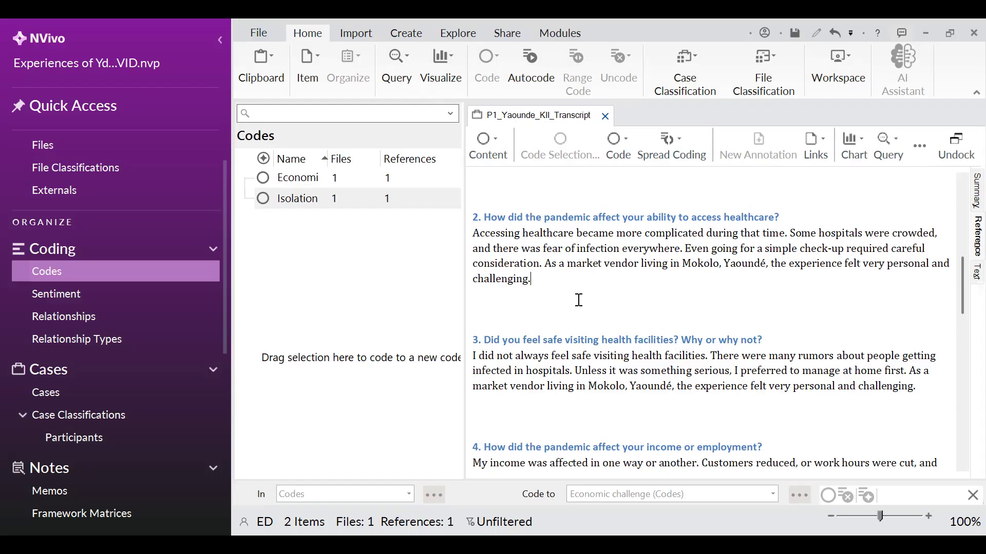
scroll(579, 301, "down", 5)
scroll(579, 300, "down", 4)
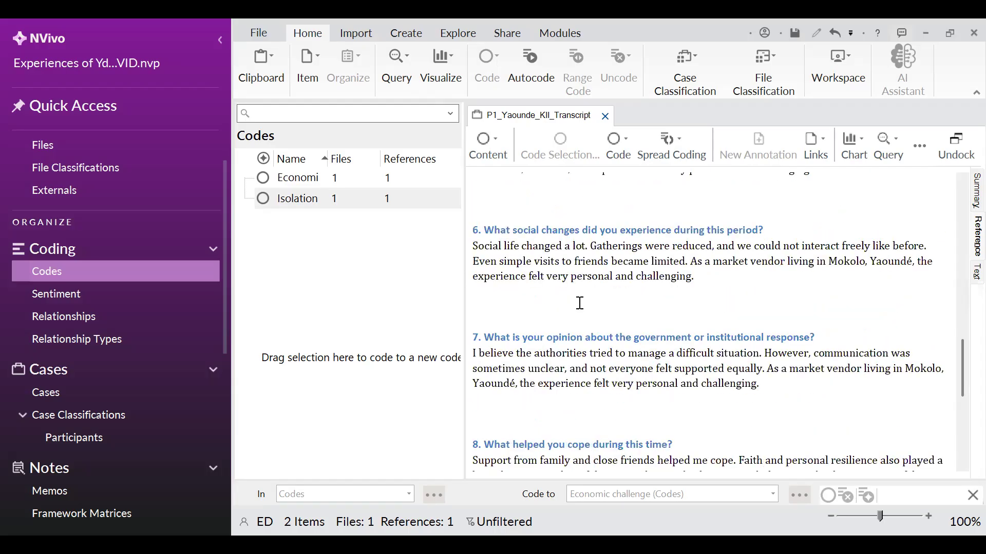
scroll(579, 300, "down", 5)
scroll(650, 325, "down", 2)
scroll(655, 325, "up", 14)
scroll(658, 325, "up", 10)
scroll(658, 325, "down", 4)
scroll(657, 325, "down", 1)
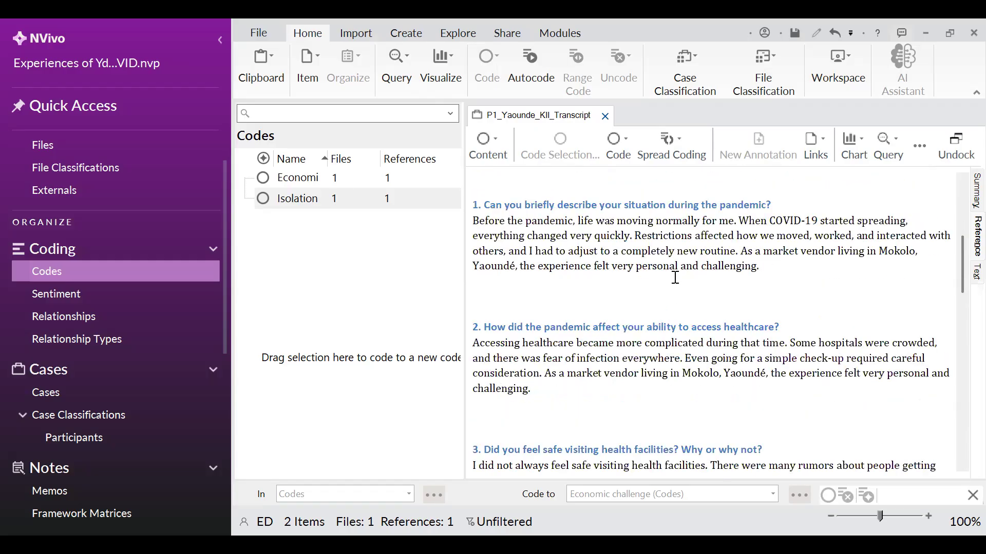
left_click_drag(764, 270, 752, 251)
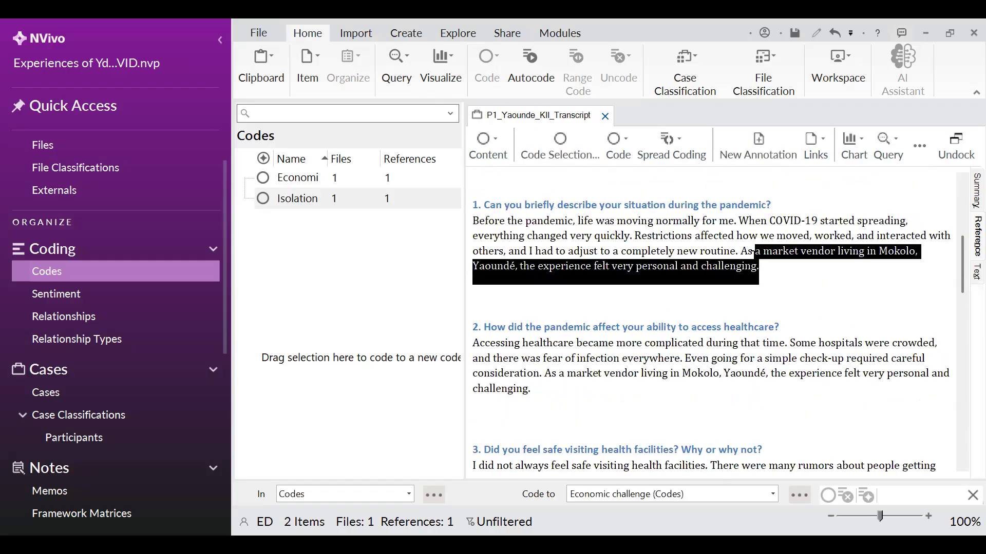
left_click(791, 285)
Select "Some hospitals were crowded, and there was fear of infection everywhere." in the second answer
scroll(671, 248, "up", 1)
scroll(673, 272, "down", 3)
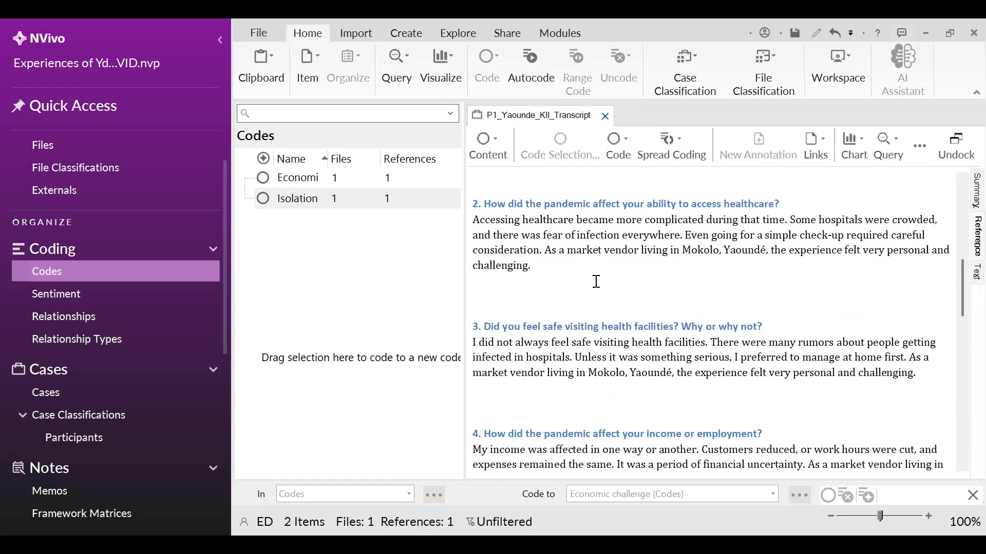
scroll(596, 281, "up", 1)
left_click_drag(473, 282, 542, 313)
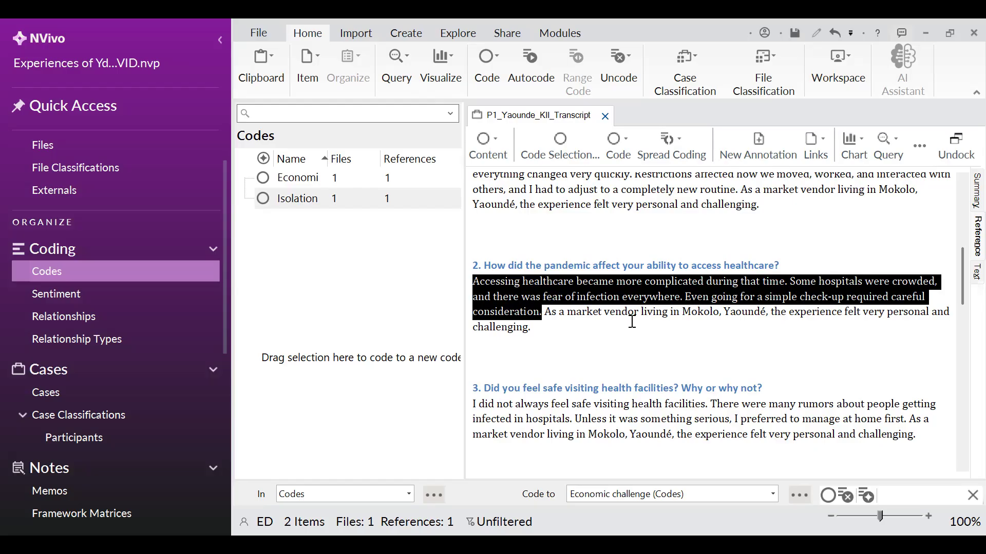
left_click(682, 297)
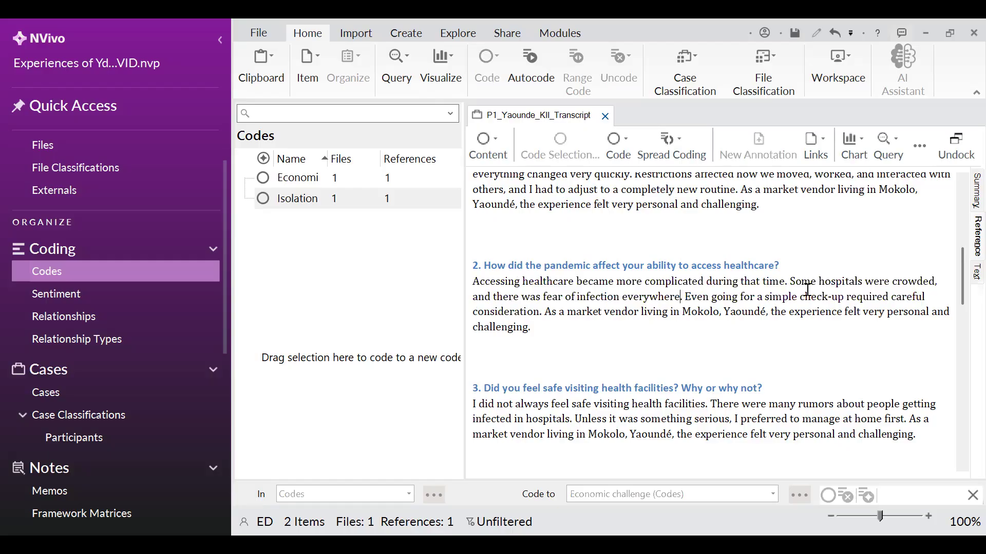
left_click_drag(795, 281, 683, 297)
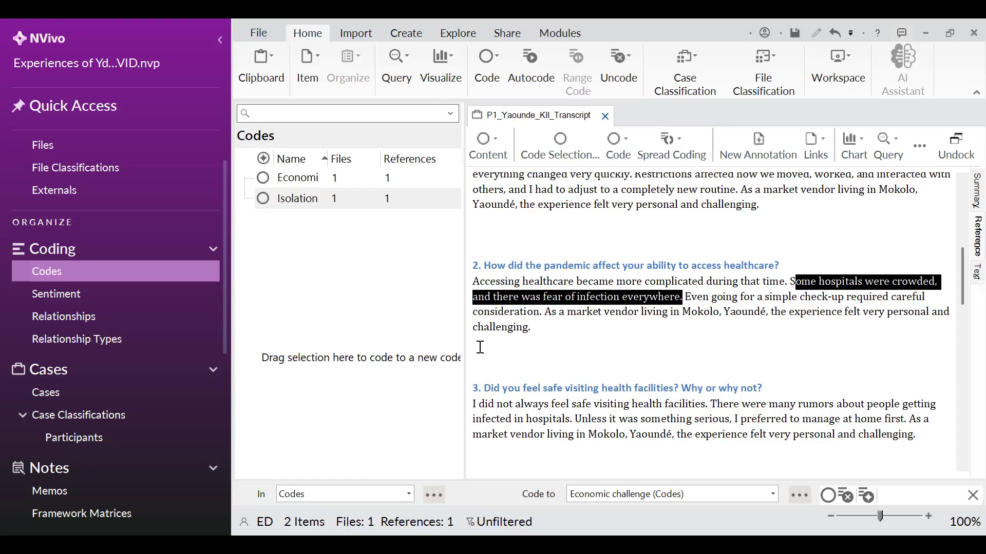
left_click(692, 353)
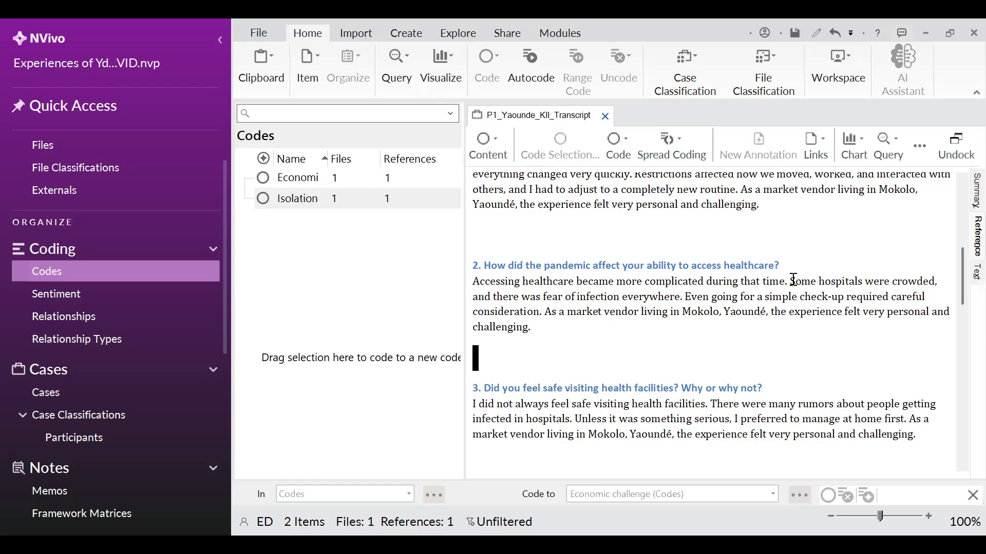
left_click_drag(792, 280, 685, 298)
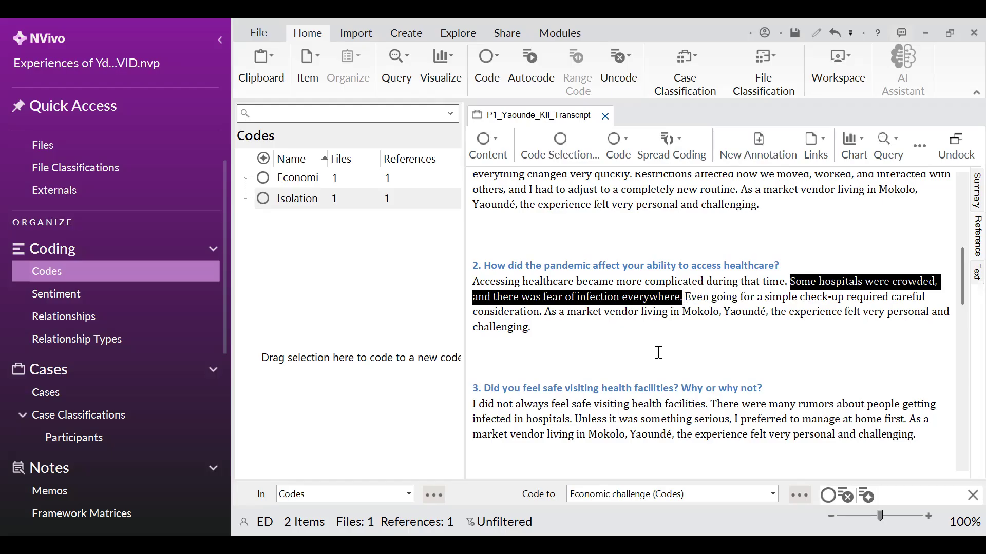
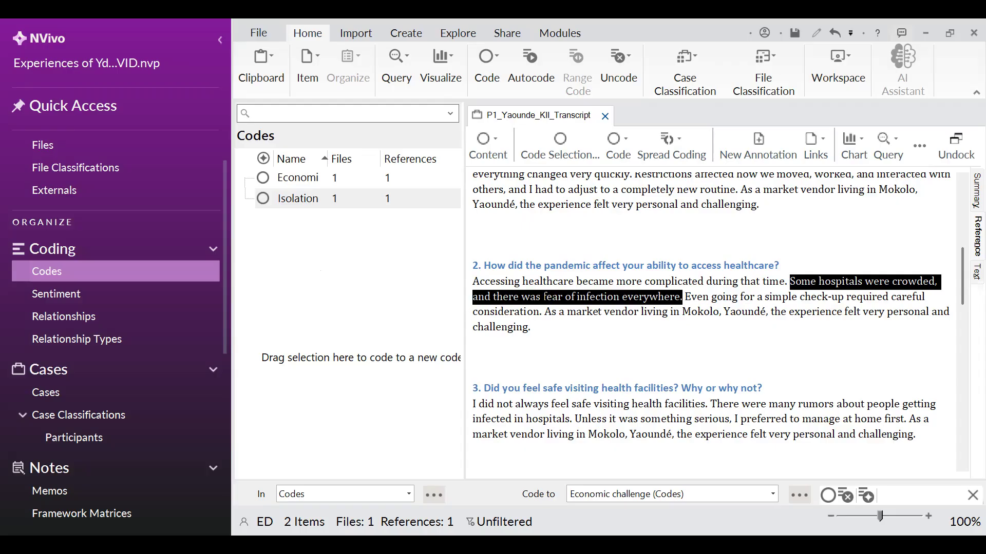
Code "Some hospitals were crowded, and there was fear of infection everywhere" in the second answer to a new code named Fear of infection
left_click(554, 299)
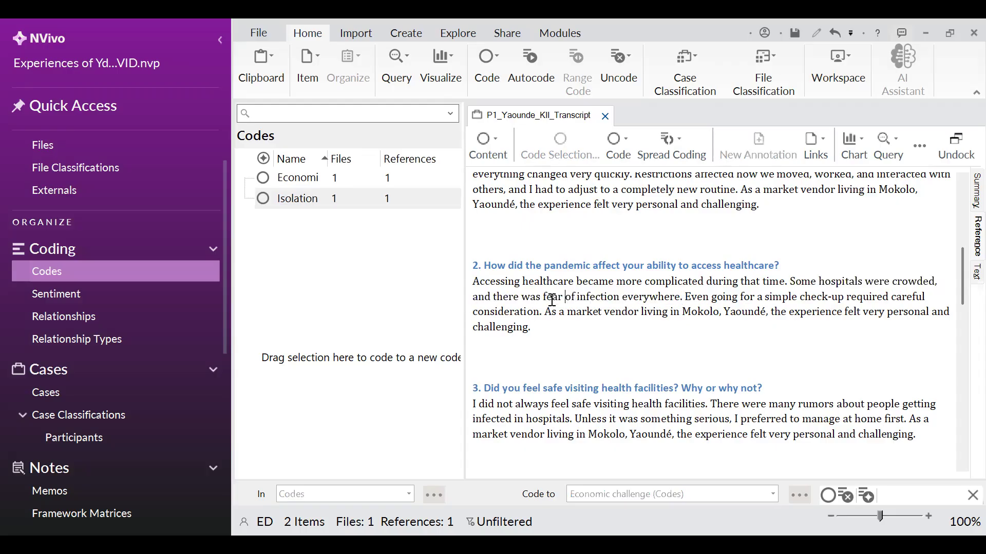
left_click_drag(798, 277, 366, 271)
type("Fear of infection")
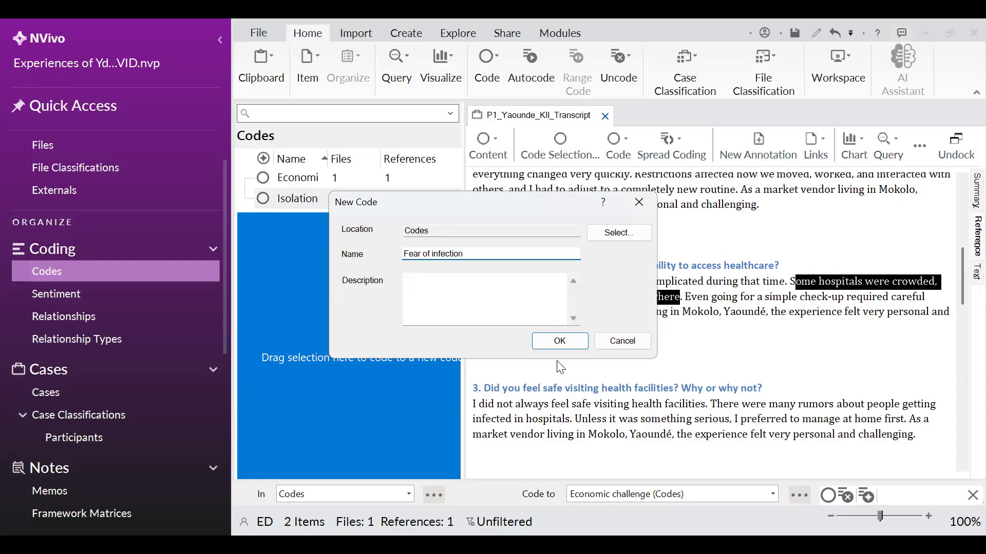
left_click(562, 338)
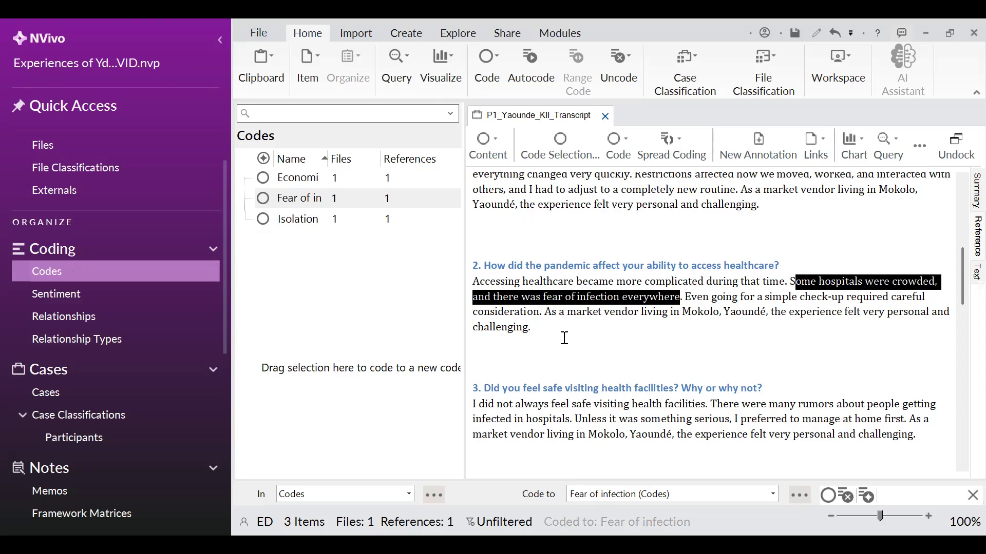
Examine the second and third answers by trial-selecting passages to decide what to code next
left_click(564, 338)
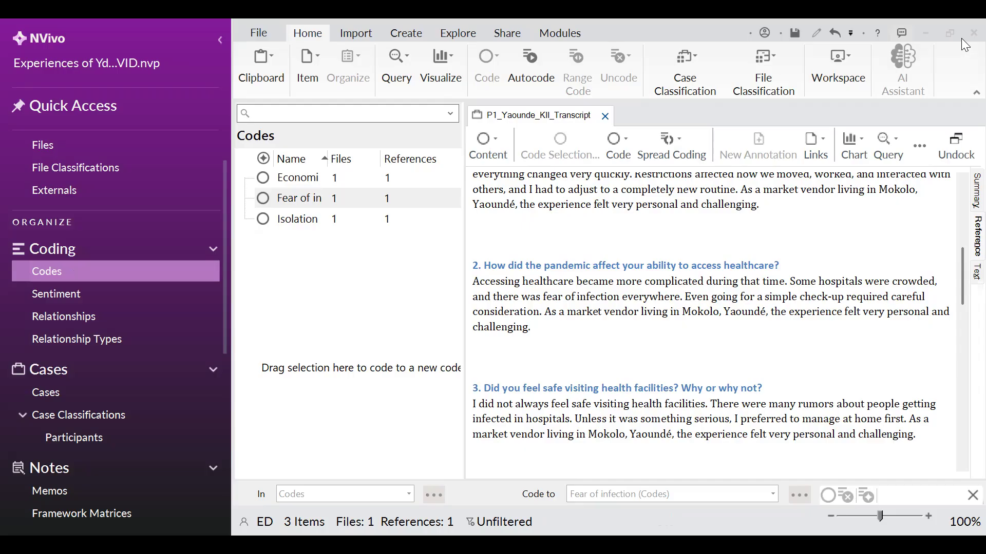
scroll(579, 355, "down", 3)
scroll(616, 314, "up", 3)
left_click_drag(686, 298, 539, 311)
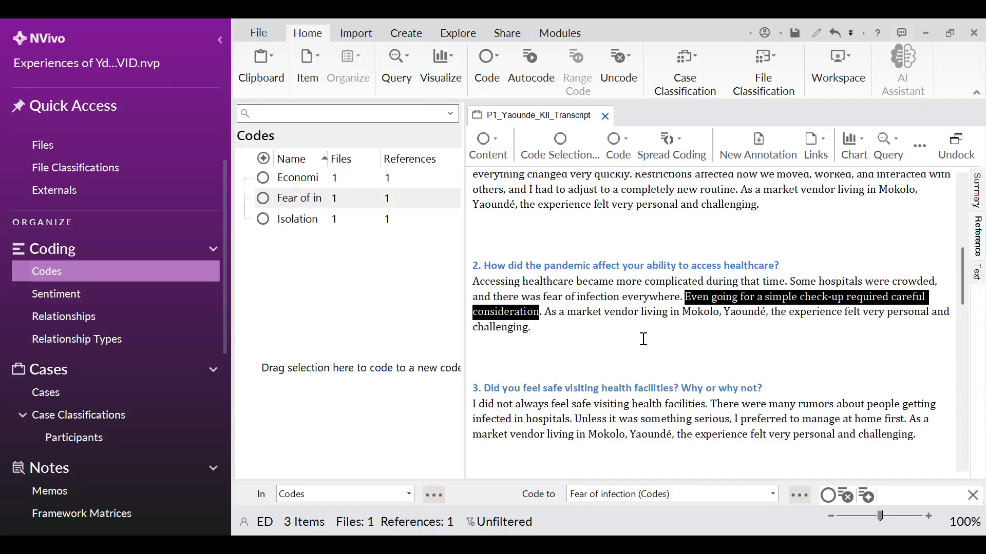
left_click(592, 344)
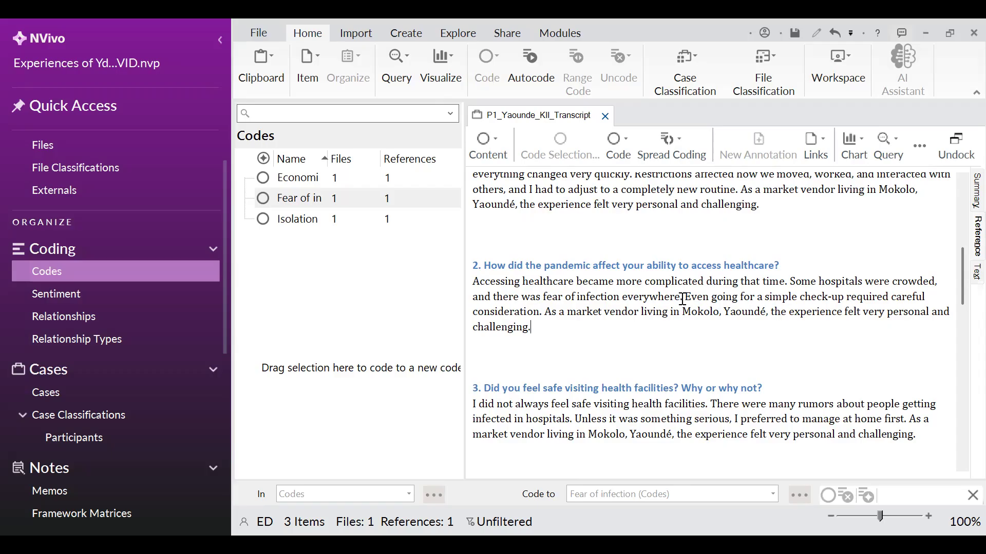
left_click_drag(683, 299, 576, 281)
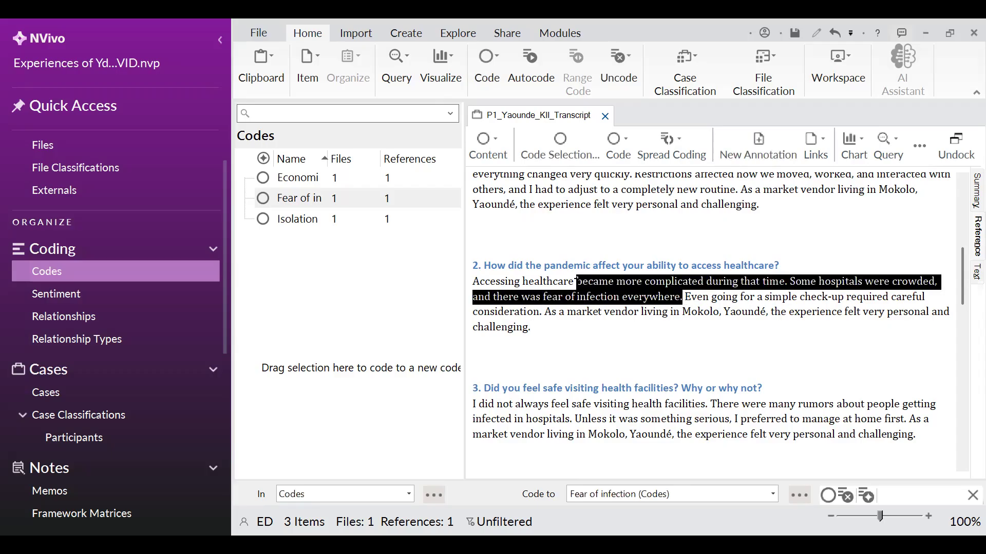
left_click(691, 298)
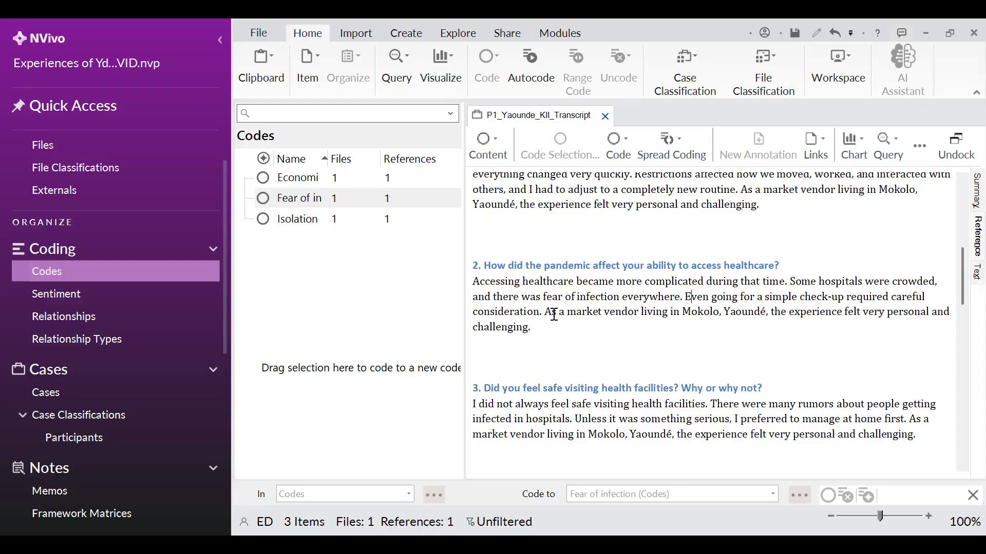
left_click_drag(543, 312, 685, 297)
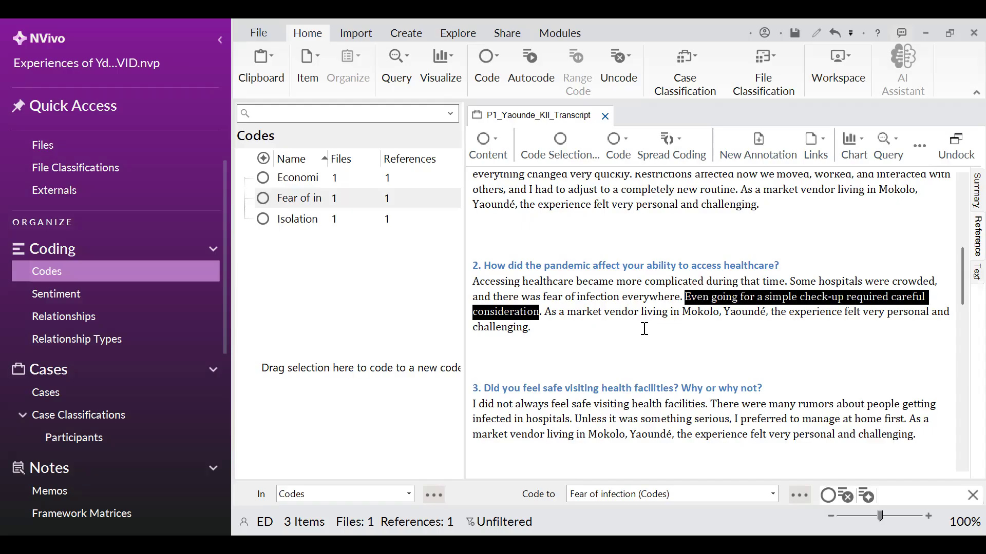
scroll(642, 318, "down", 3)
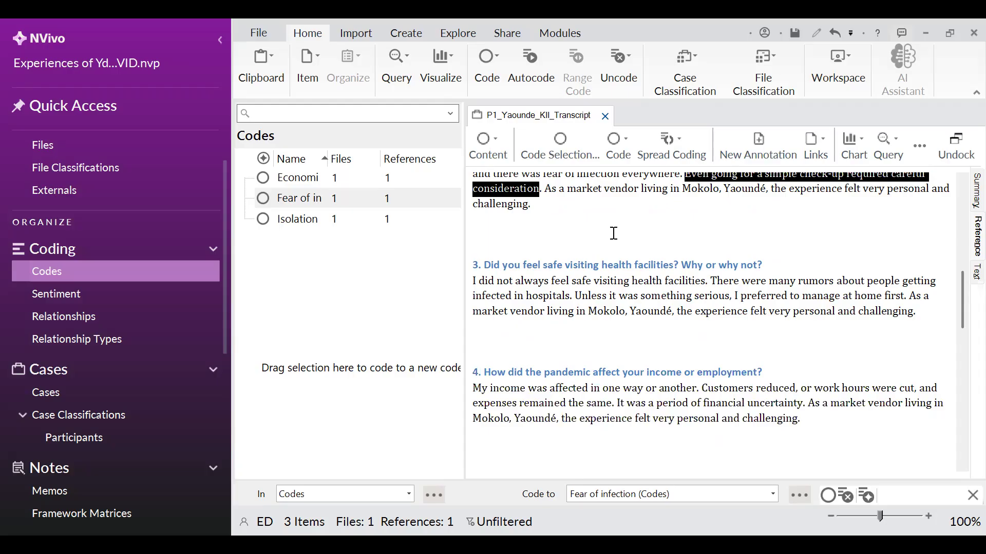
left_click(613, 233)
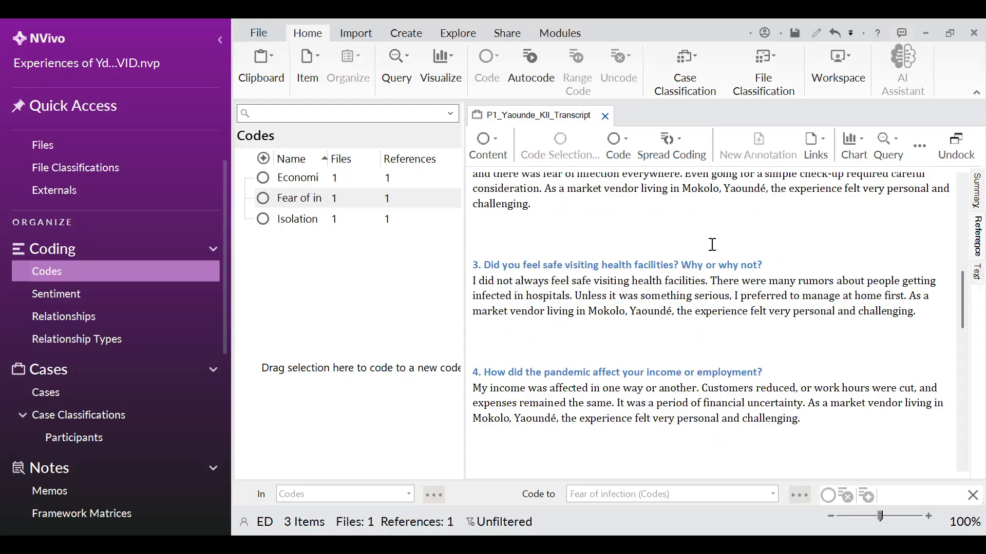
scroll(709, 253, "down", 1)
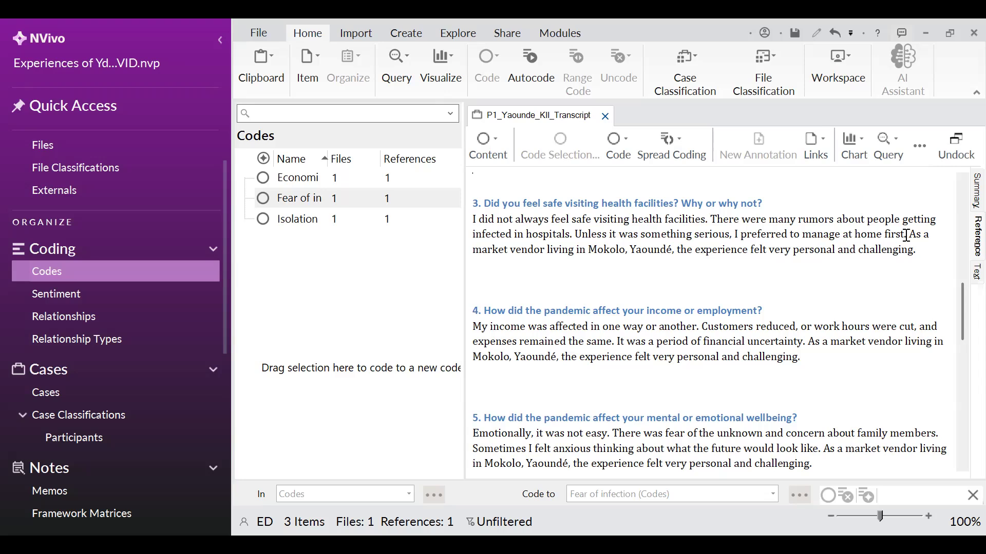
Code "I did not always feel safe visiting health facilities… infected in hospitals." in the third answer to Fear of infection
left_click_drag(903, 234, 908, 234)
left_click_drag(726, 249, 472, 220)
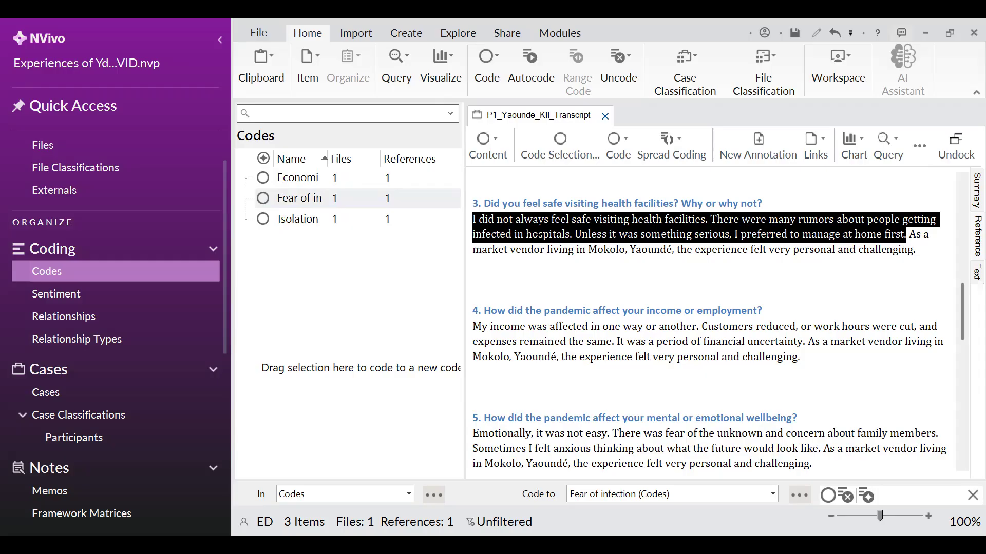
left_click(664, 221)
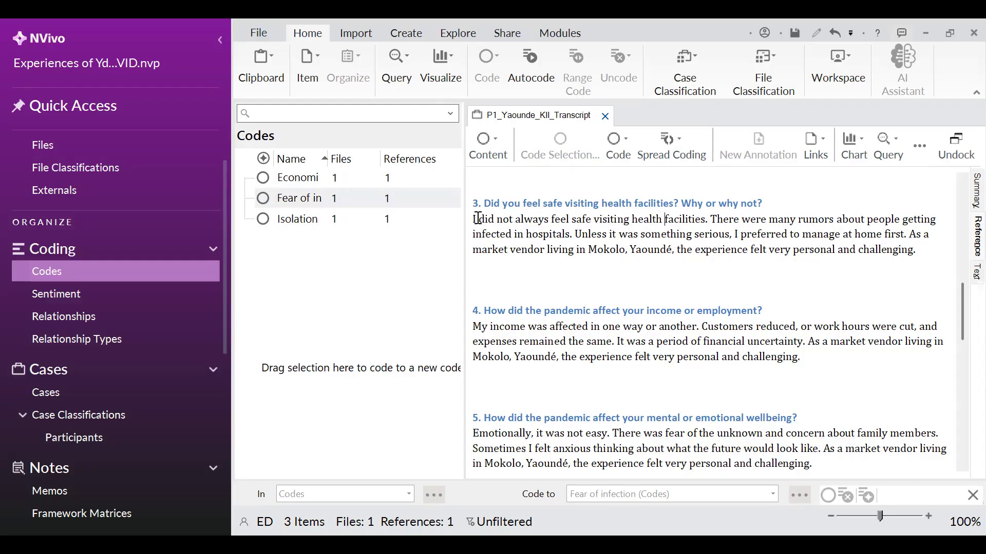
mouse_move(473, 218)
left_mouse_down()
mouse_move(552, 234)
mouse_move(565, 221)
mouse_move(576, 232)
mouse_move(319, 229)
mouse_move(293, 189)
left_mouse_up()
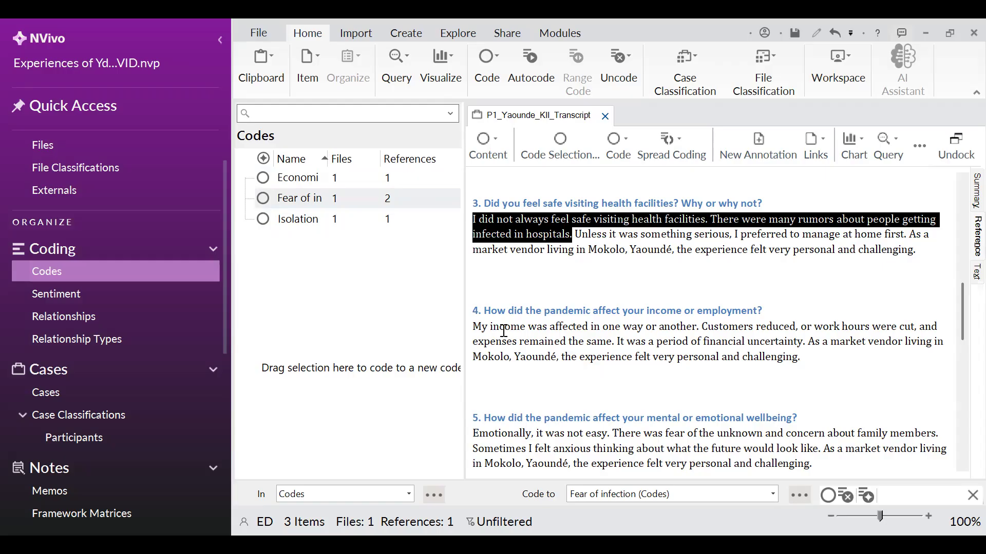
Code the income and financial uncertainty sentences of the fourth answer to Economic challenge
scroll(619, 321, "down", 3)
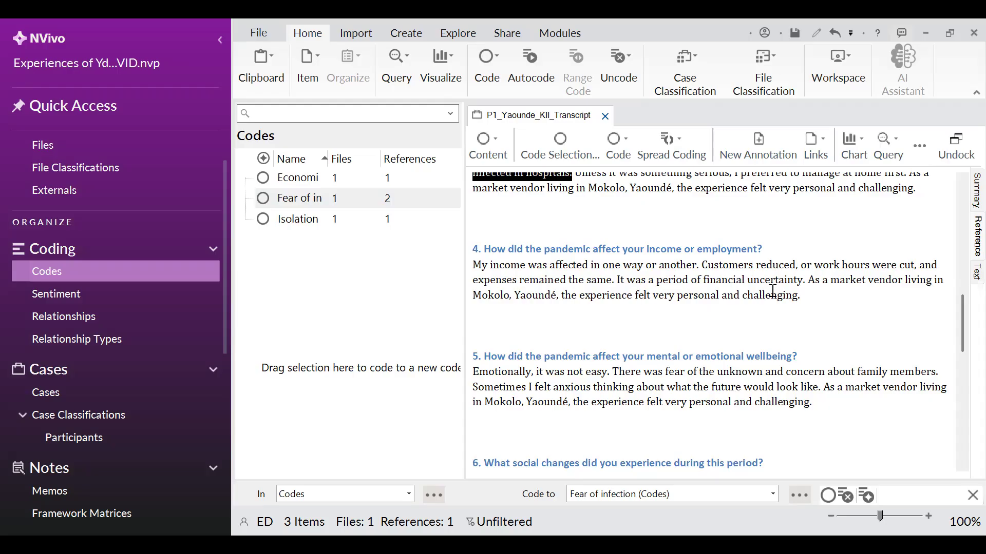
left_click_drag(802, 284, 471, 266)
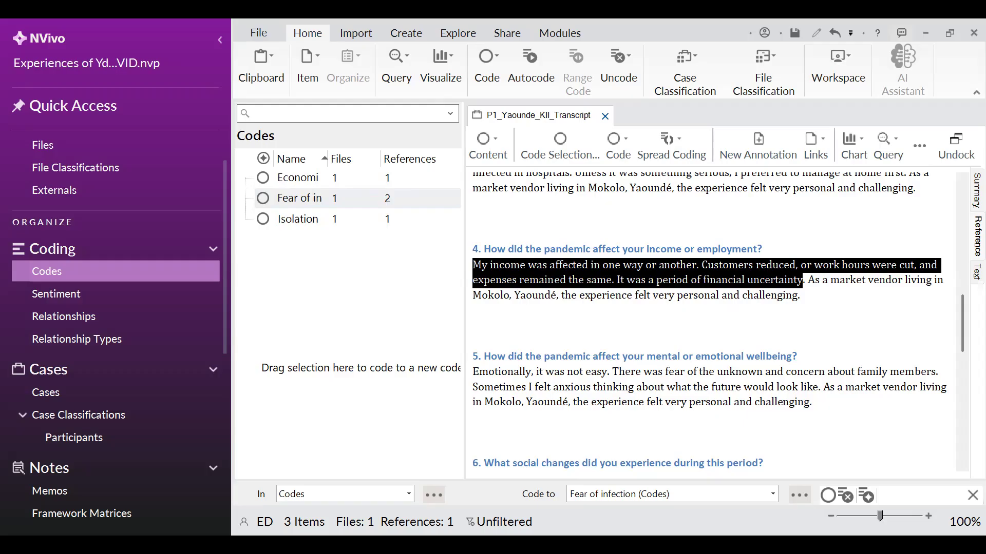
left_click_drag(706, 280, 314, 181)
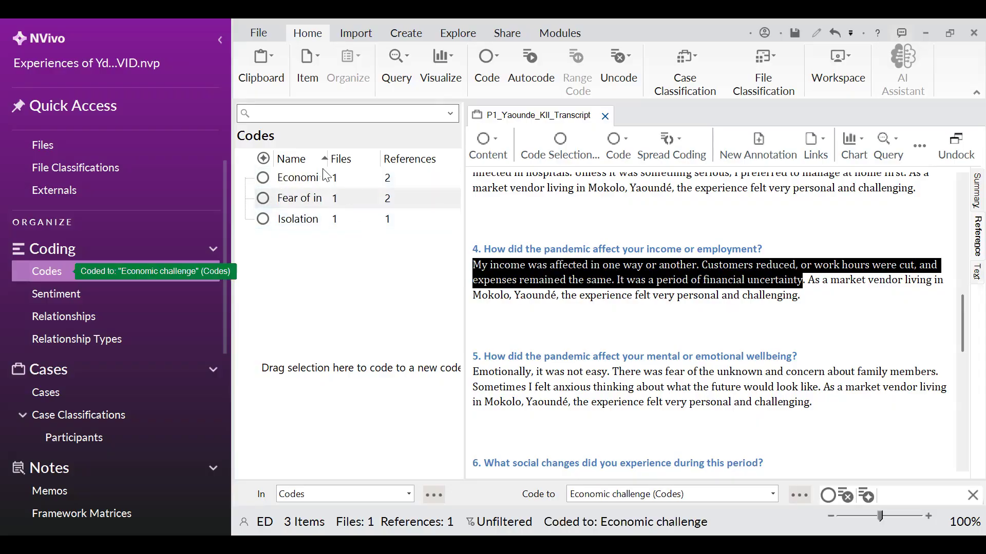
Widen the Name column of the codes list to show the full code names
double_click(344, 152)
left_click_drag(344, 152, 382, 157)
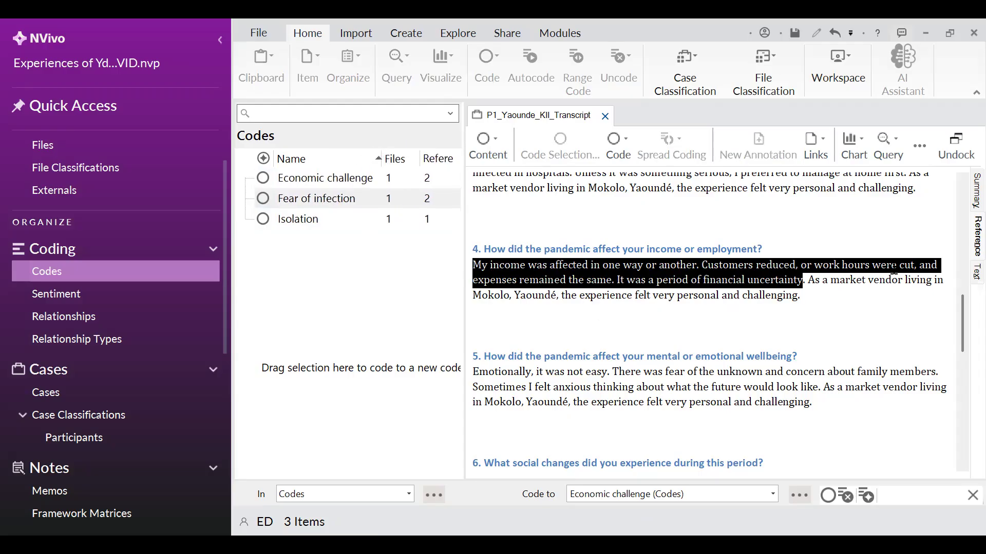
left_click(867, 326)
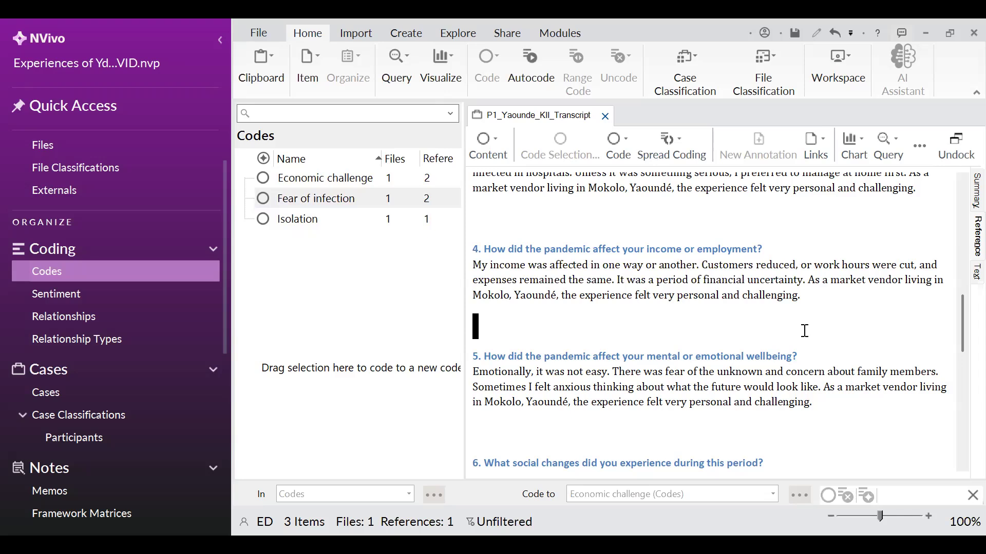
Select "Social life changed a lot… became limited." in the sixth answer and save the project
scroll(683, 308, "down", 5)
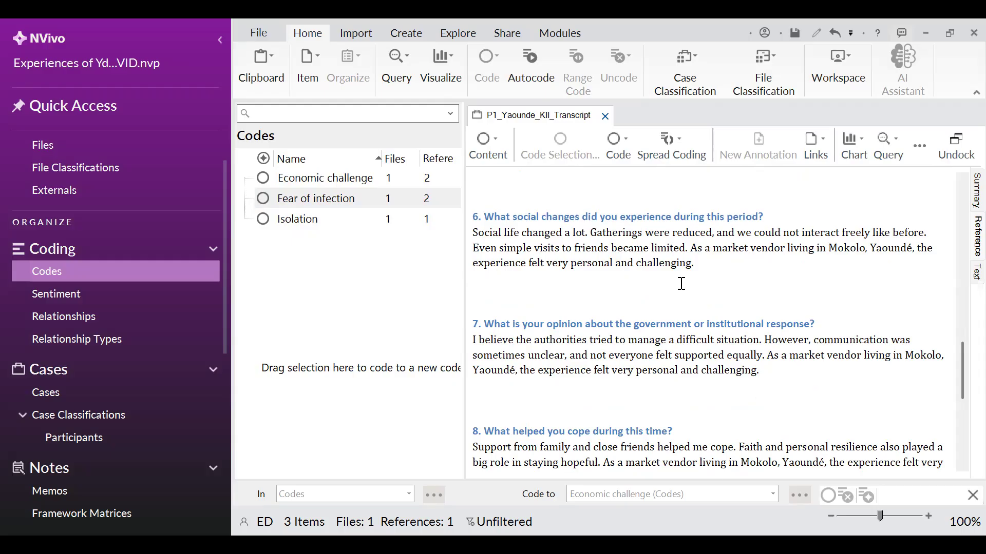
left_click_drag(688, 249, 472, 235)
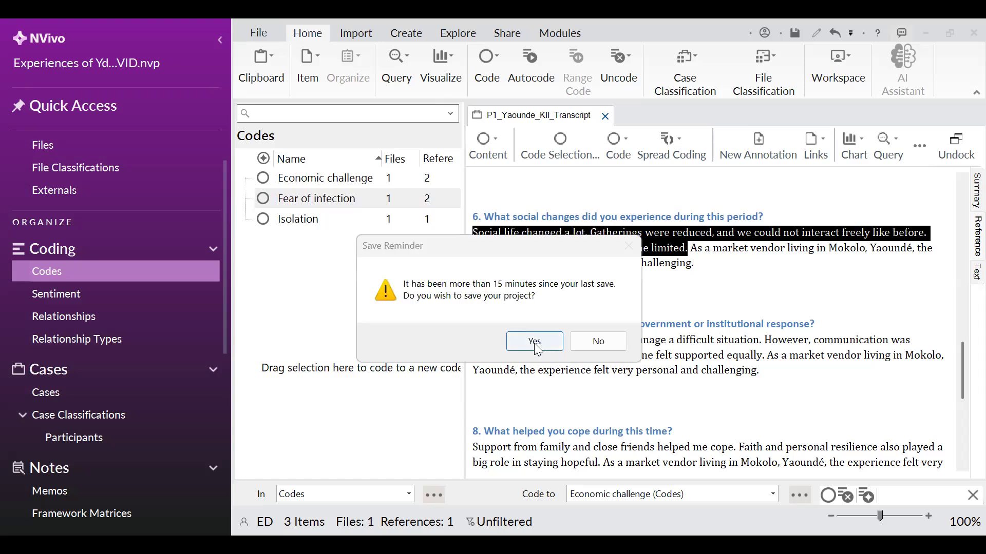
left_click(535, 342)
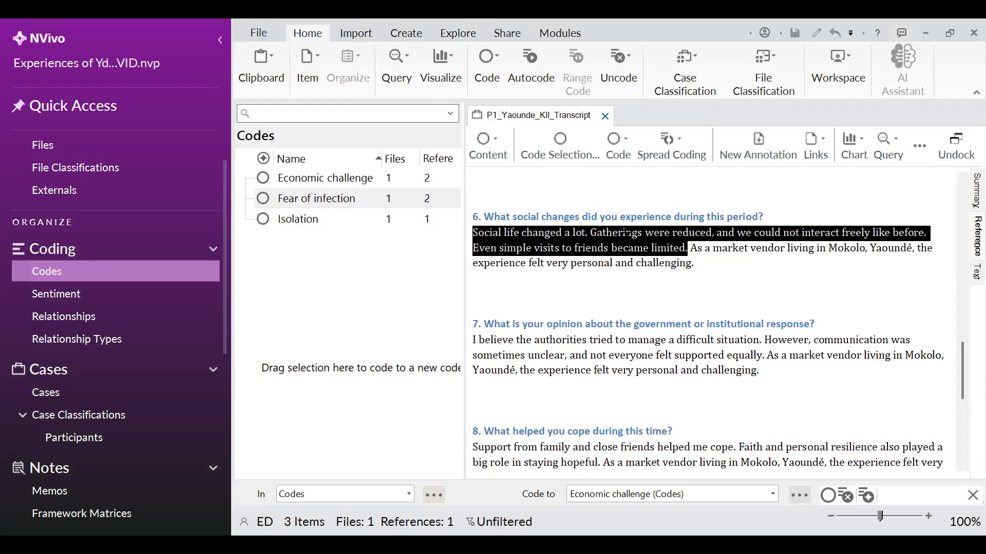
Code the selected social-life sentences to Isolation, undoing an accidental coding to Fear of infection
left_click_drag(627, 234, 303, 209)
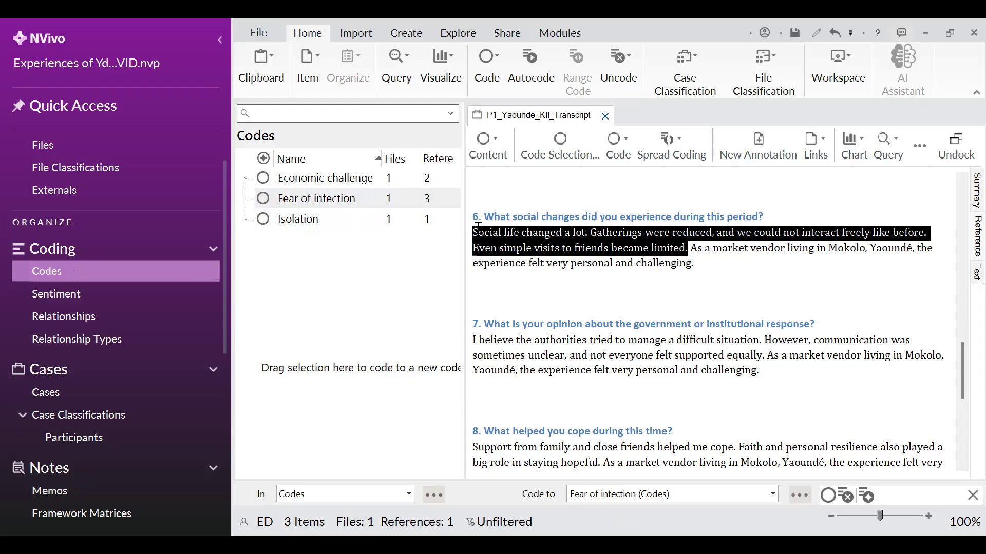
key("ctrl+z")
left_click_drag(483, 234, 286, 208)
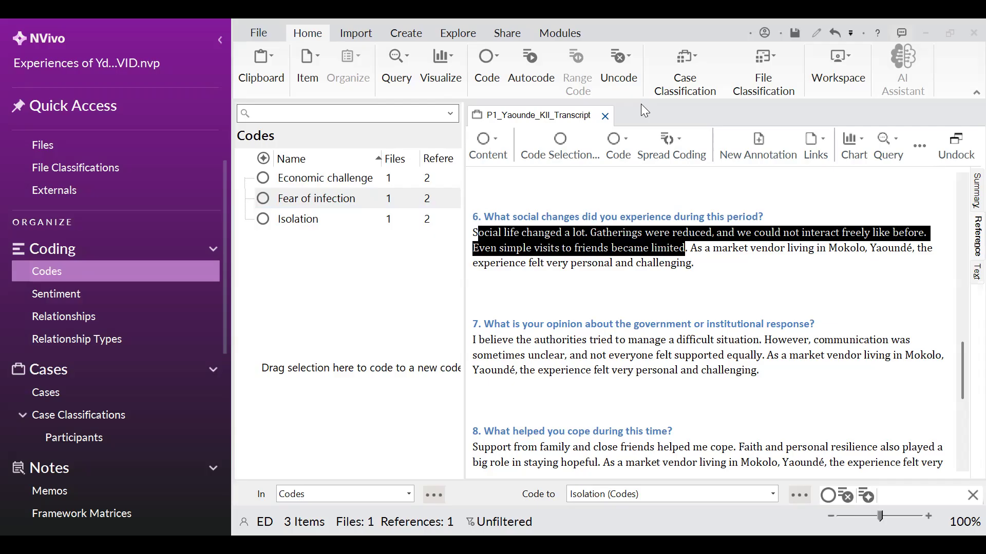
left_click(716, 266)
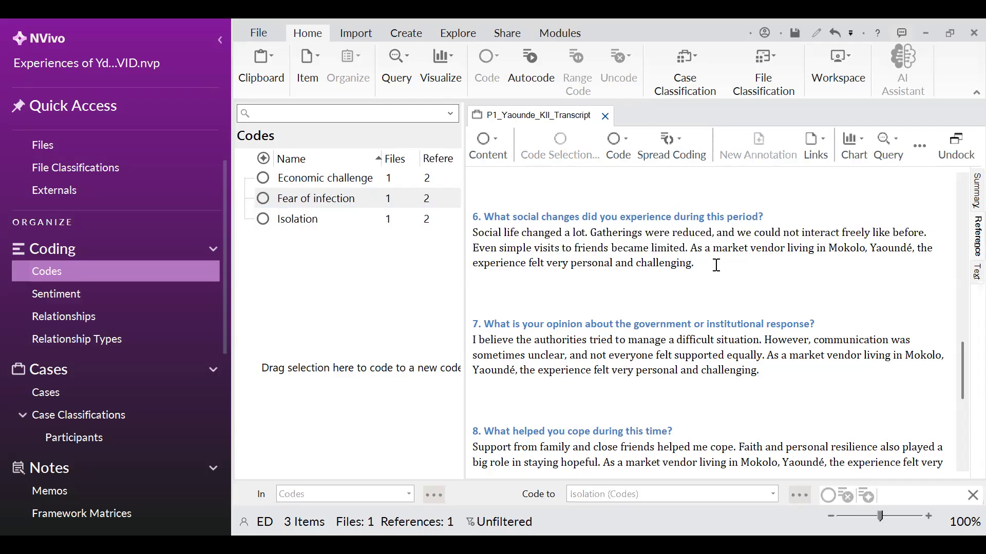
Code the seventh answer's sentences about the authorities and unclear communication to a new code named Lack of information
scroll(695, 287, "down", 1)
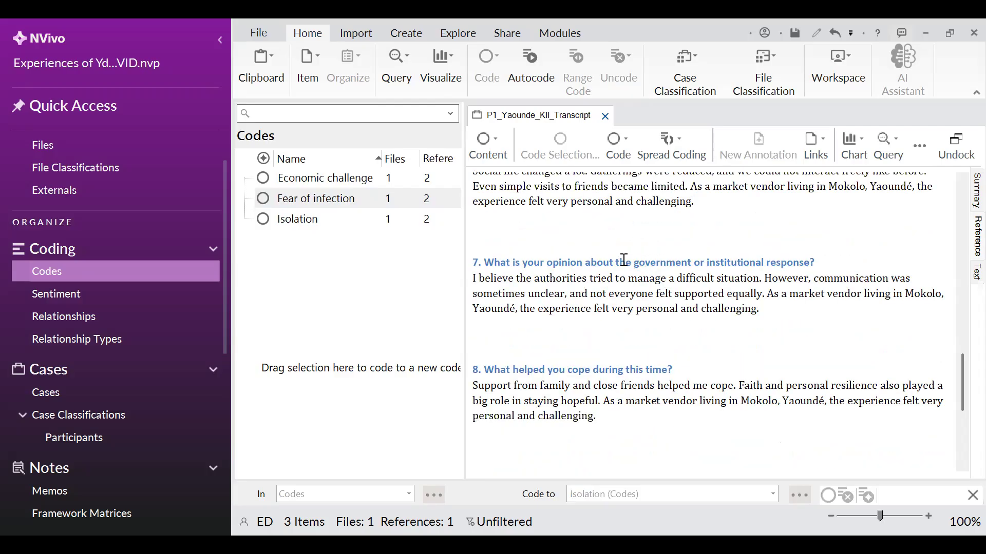
scroll(620, 258, "down", 1)
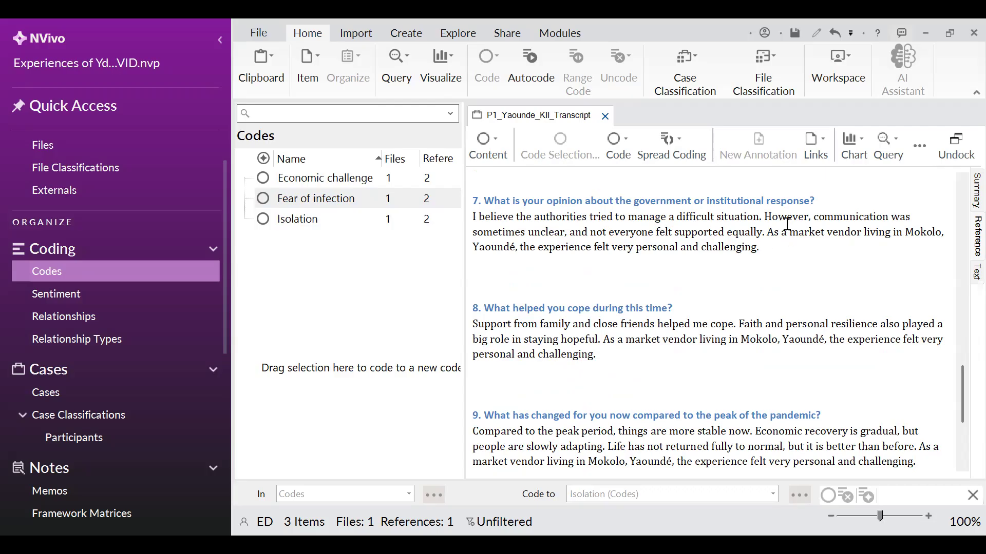
left_click_drag(763, 235, 469, 220)
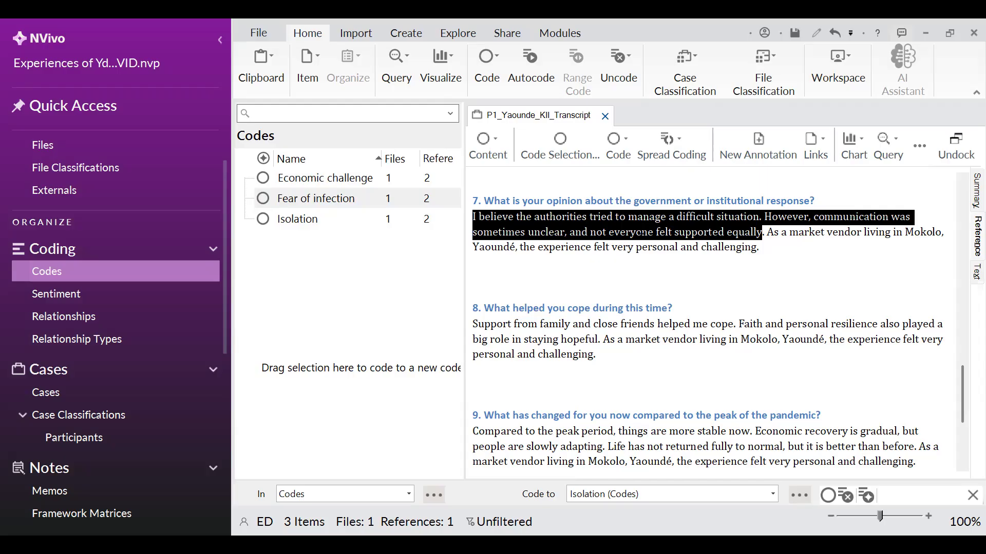
left_click_drag(643, 232, 346, 257)
type("La")
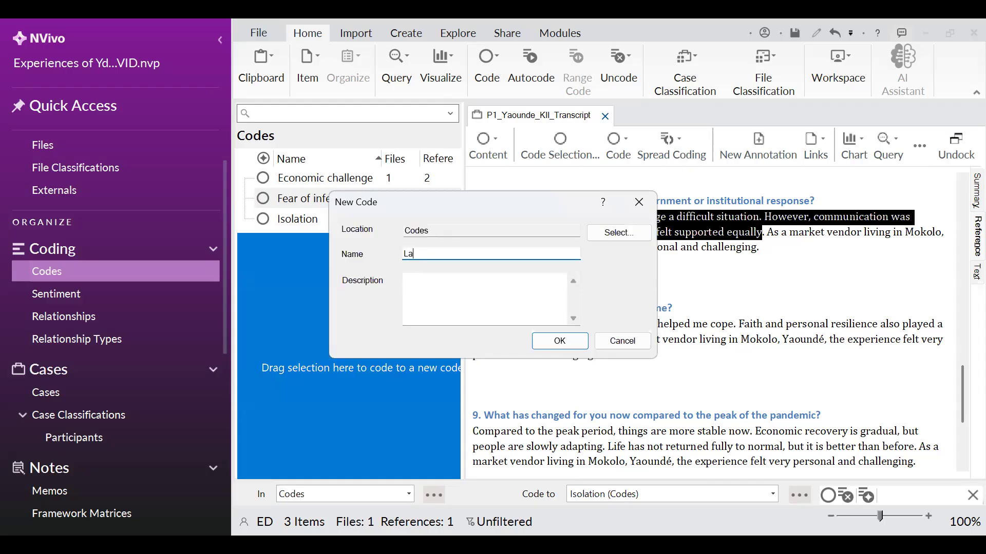
type("ck of information")
left_click(561, 345)
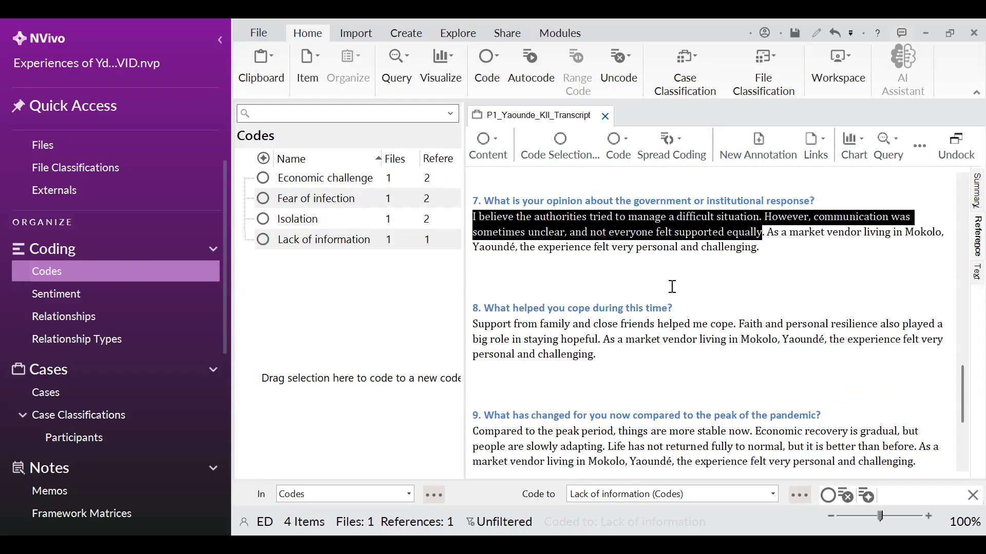
Code "Support from family and close friends helped me cope" to a new code named Support from family and friends
scroll(615, 263, "down", 1)
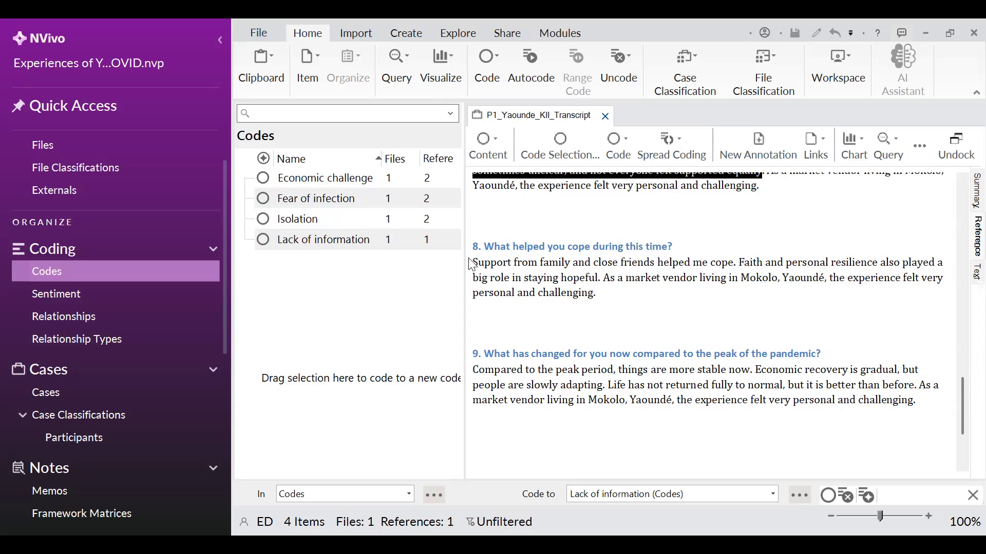
left_click_drag(472, 264, 734, 265)
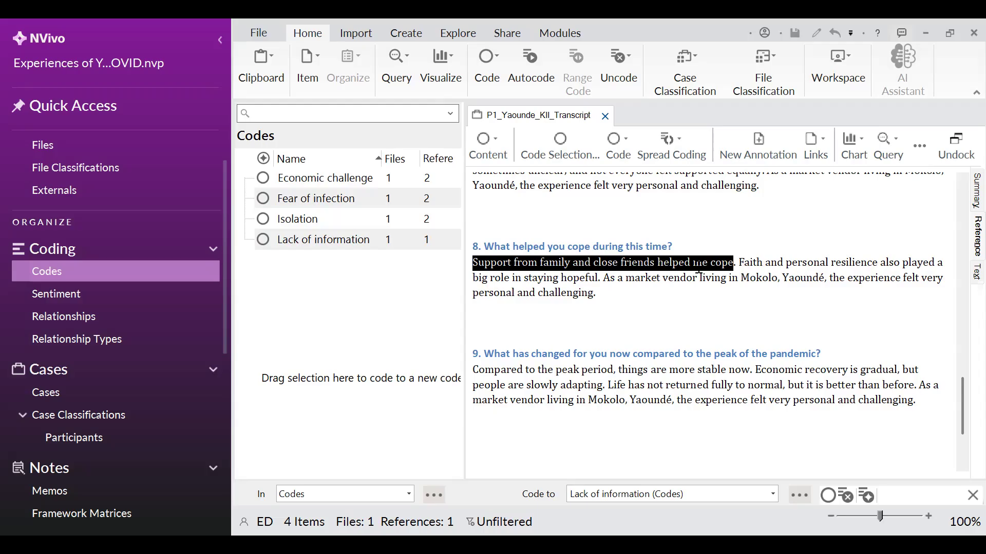
left_click_drag(695, 267, 358, 286)
type("Support from family and f")
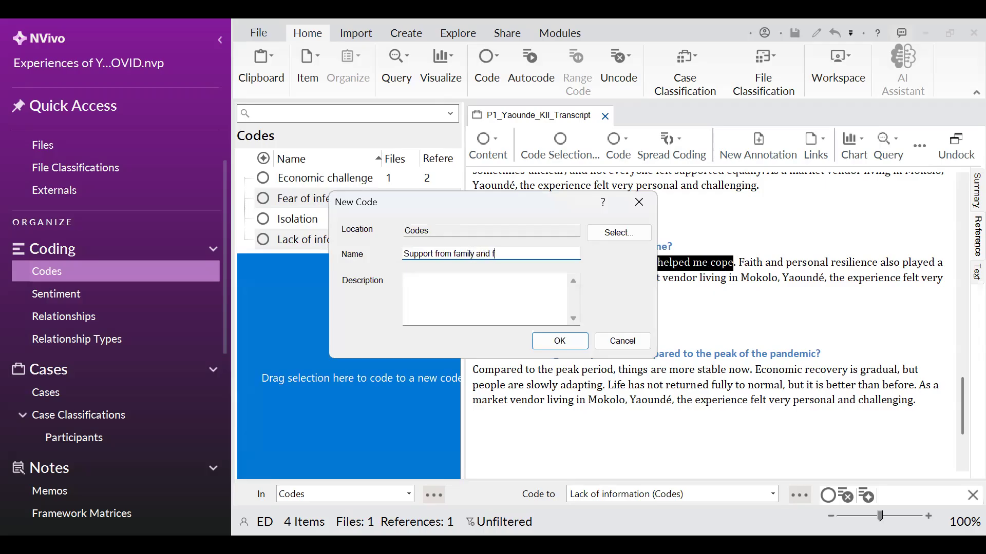
type("riends")
left_click(549, 342)
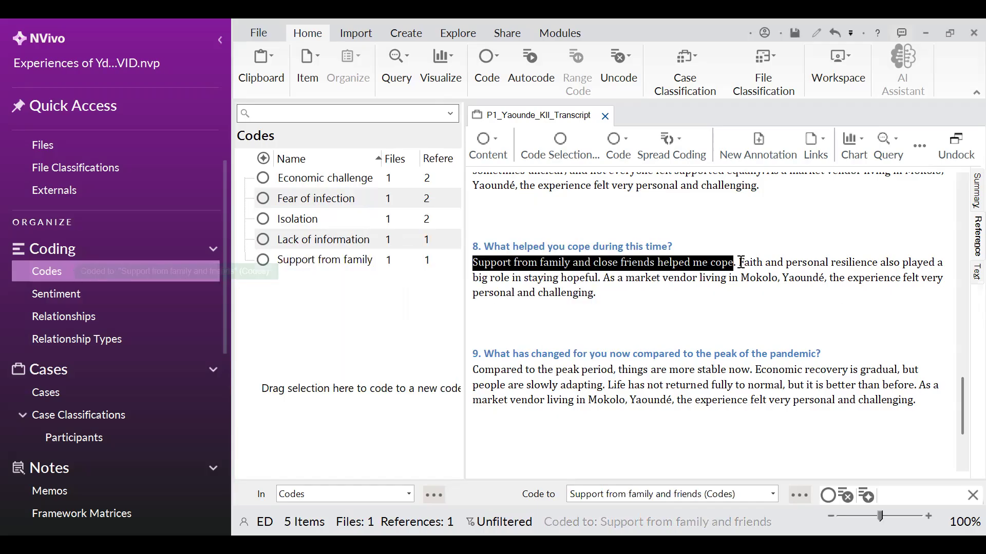
Code the eighth answer's sentence "Faith and personal resilience also played a big role in staying hopeful." to a new code named Faith
left_click(757, 265)
left_click_drag(756, 264, 600, 285)
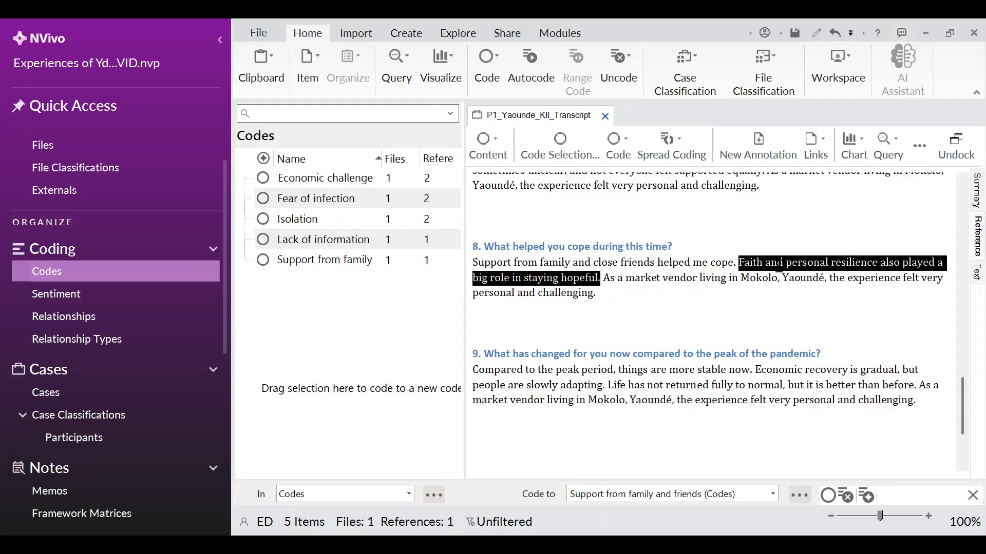
left_click_drag(778, 264, 381, 297)
type("Faith")
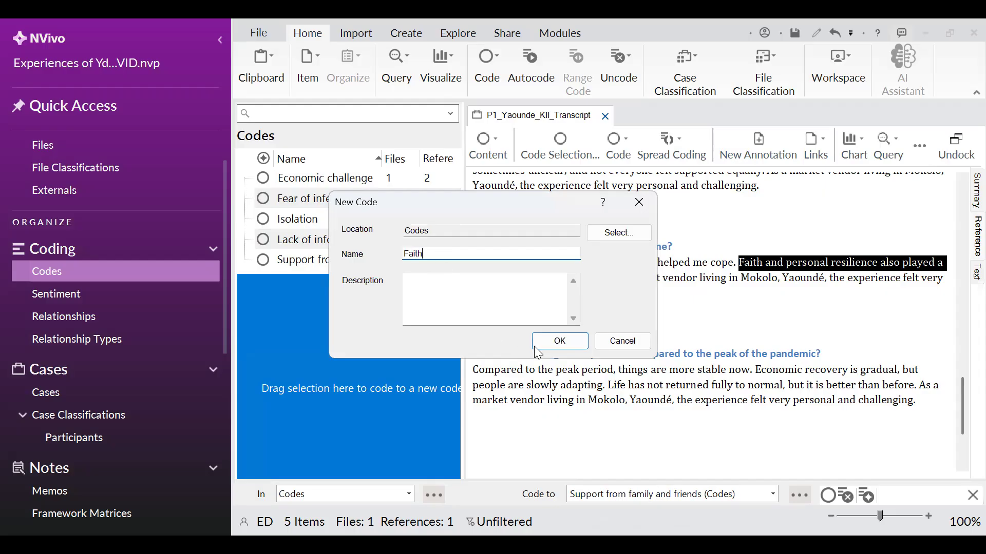
left_click(553, 339)
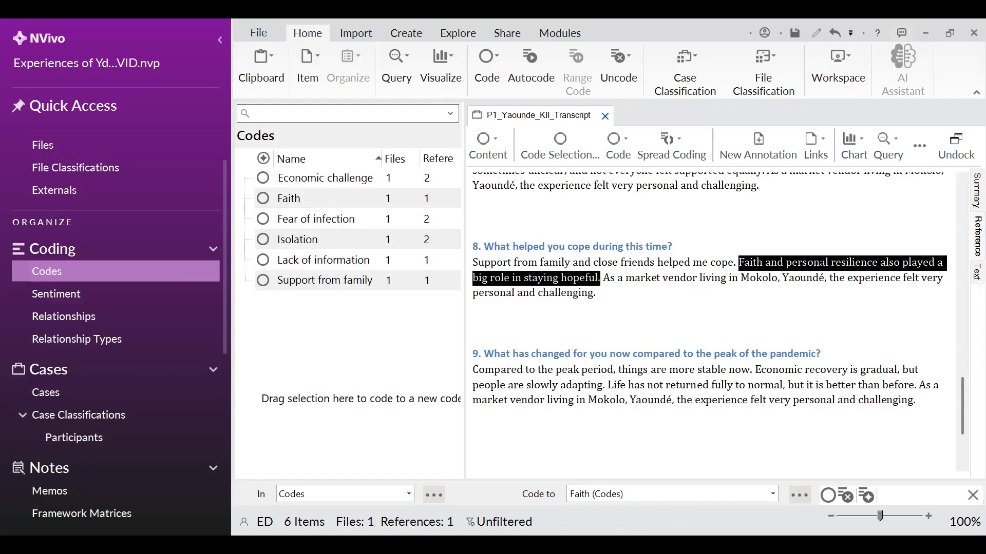
Code the same faith and resilience sentence to another new code named Personal resilience
left_click_drag(539, 278, 306, 320)
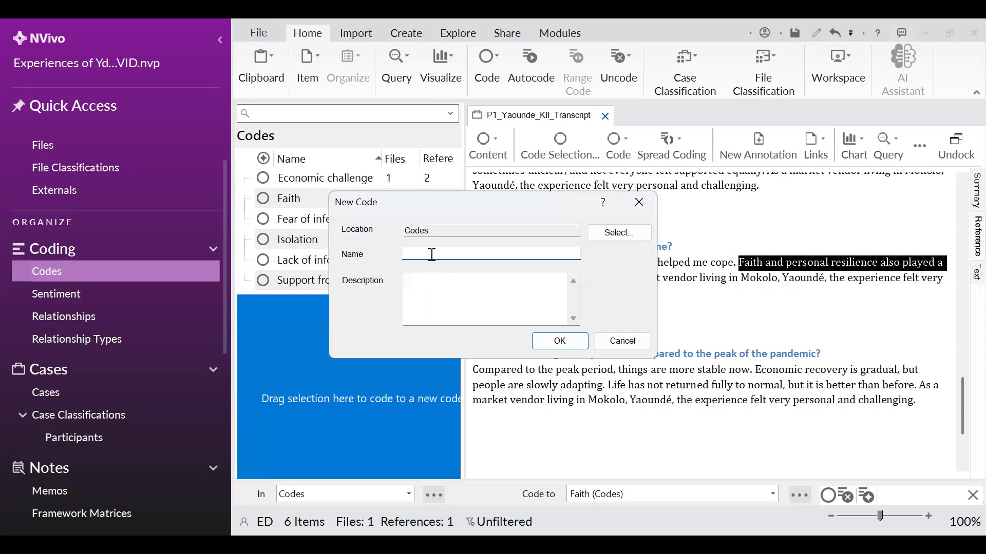
type("Personal resilience")
left_click(554, 340)
Code the ninth answer's "Compared to the peak period, things are more stable now" to a new code named Gradual improvement
scroll(691, 347, "down", 1)
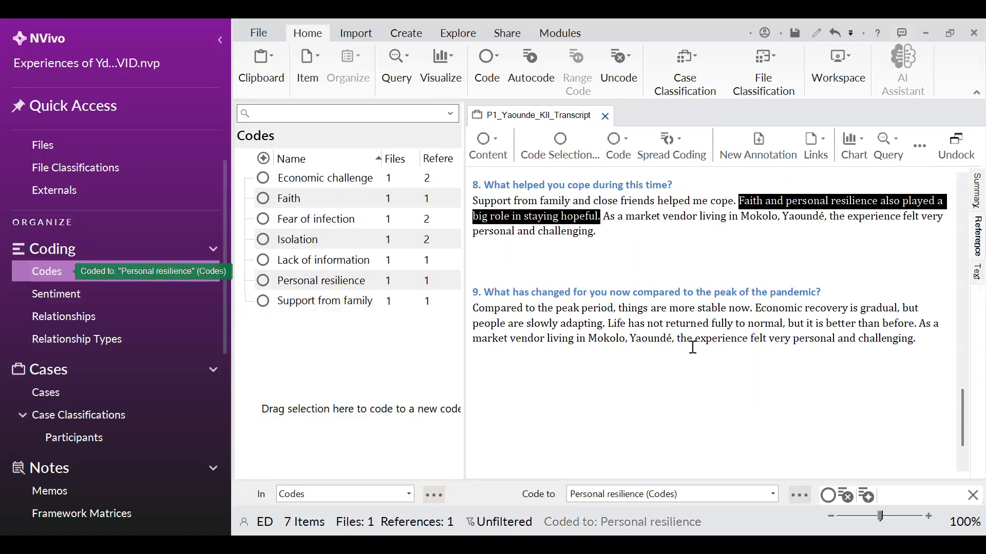
scroll(581, 299, "down", 1)
scroll(579, 293, "up", 1)
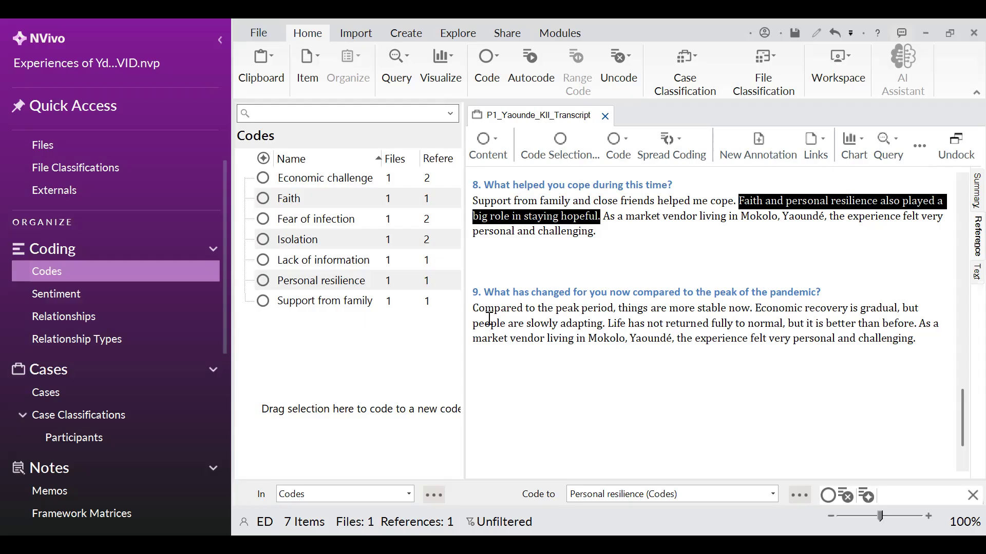
left_click_drag(473, 309, 751, 310)
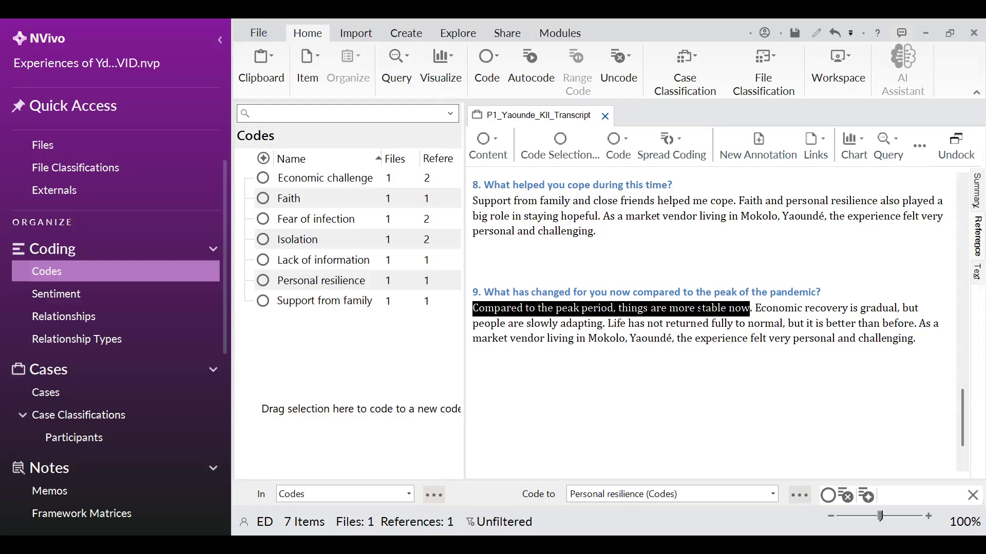
right_click(698, 307)
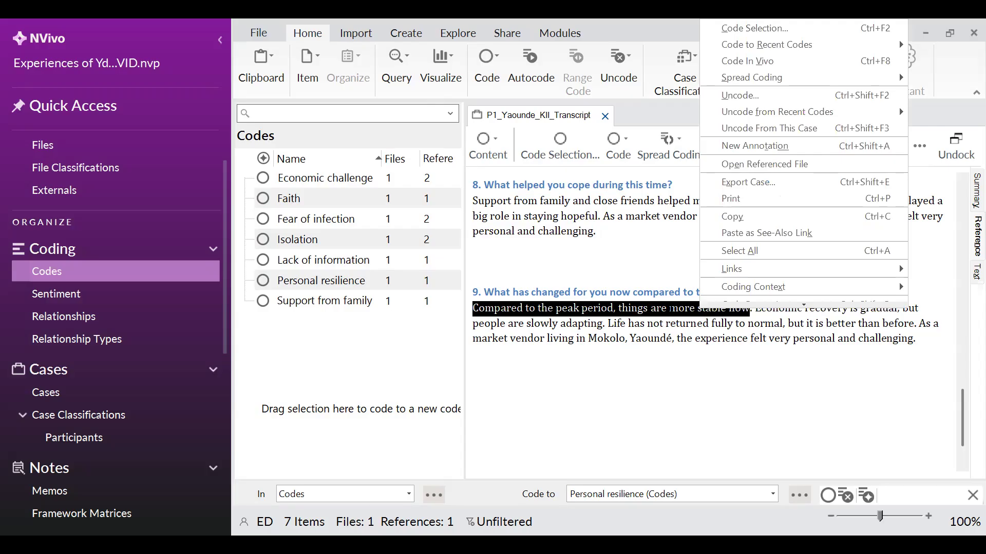
left_click_drag(670, 309, 333, 361)
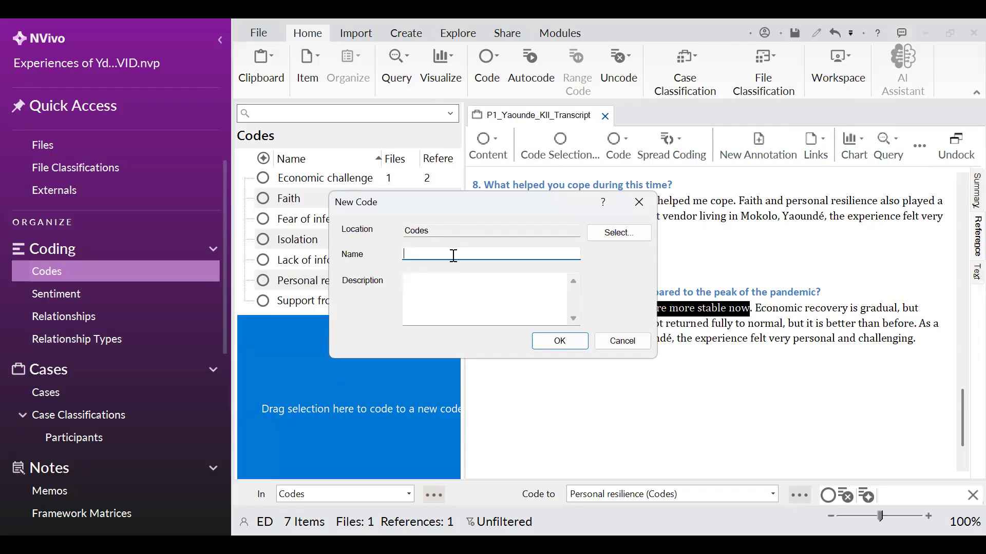
type("Gradual improvement")
left_click(543, 339)
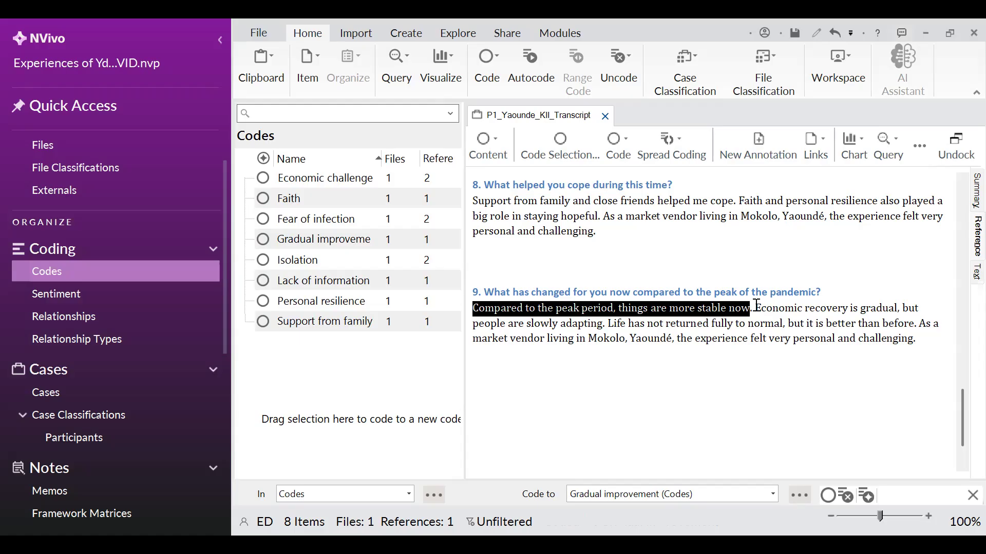
Code "Economic recovery is gradual, but people are slowly adapting" to a new code named Slow recovery, then undo that coding
left_click_drag(757, 306, 602, 325)
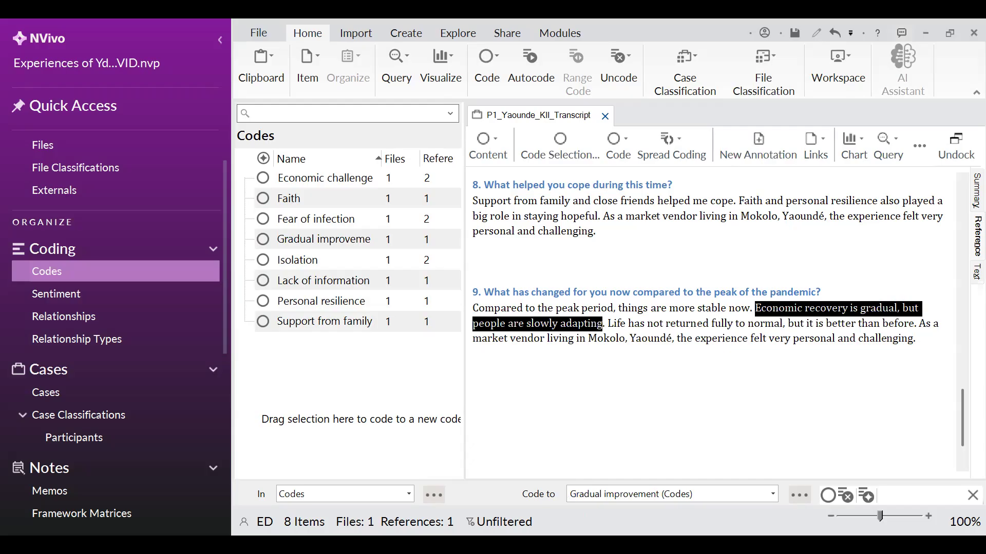
right_click(581, 323)
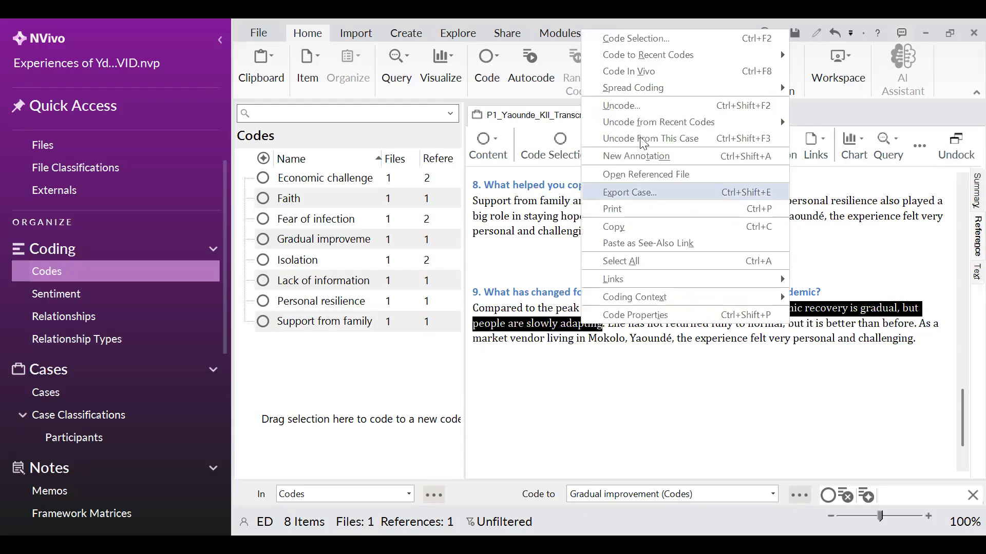
left_click(348, 362)
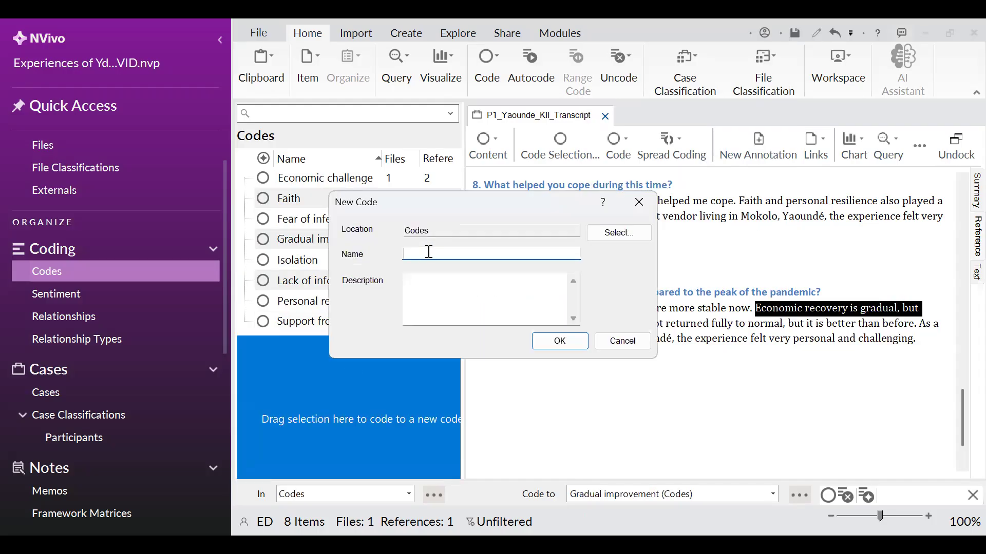
type("Slow recovery")
left_click(567, 343)
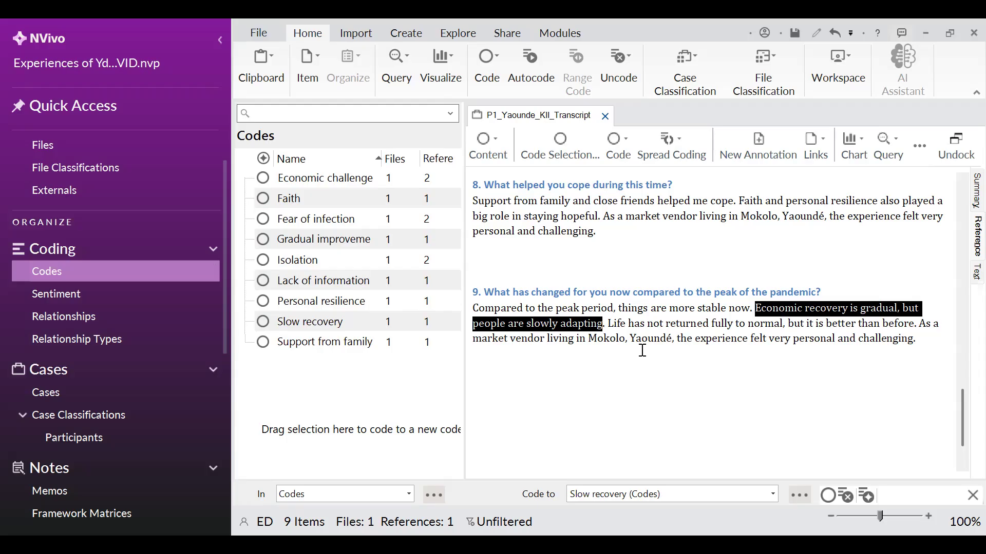
key("ctrl+z")
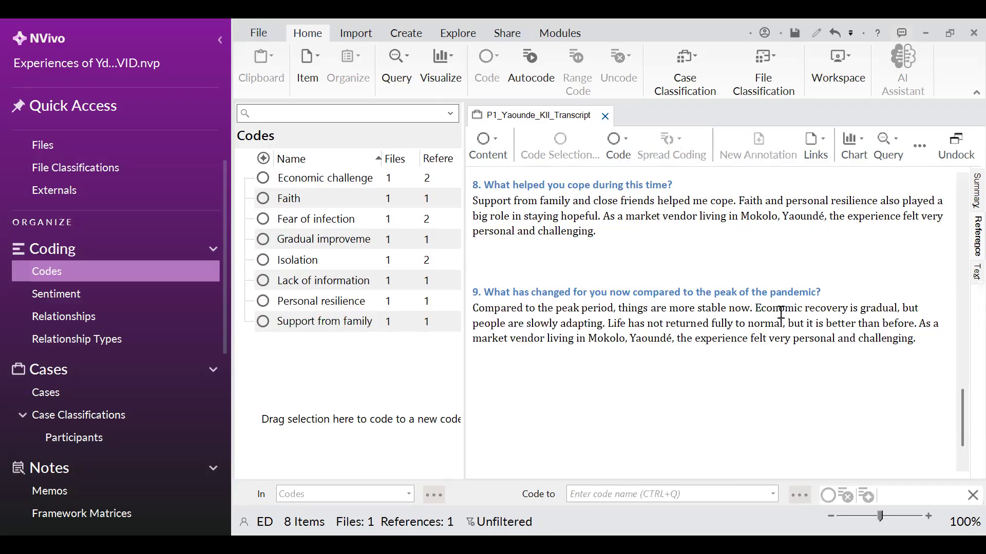
Code the sentences from "Economic recovery is gradual" to "better than before" to a new code named slow recovery
left_click_drag(758, 307, 916, 327)
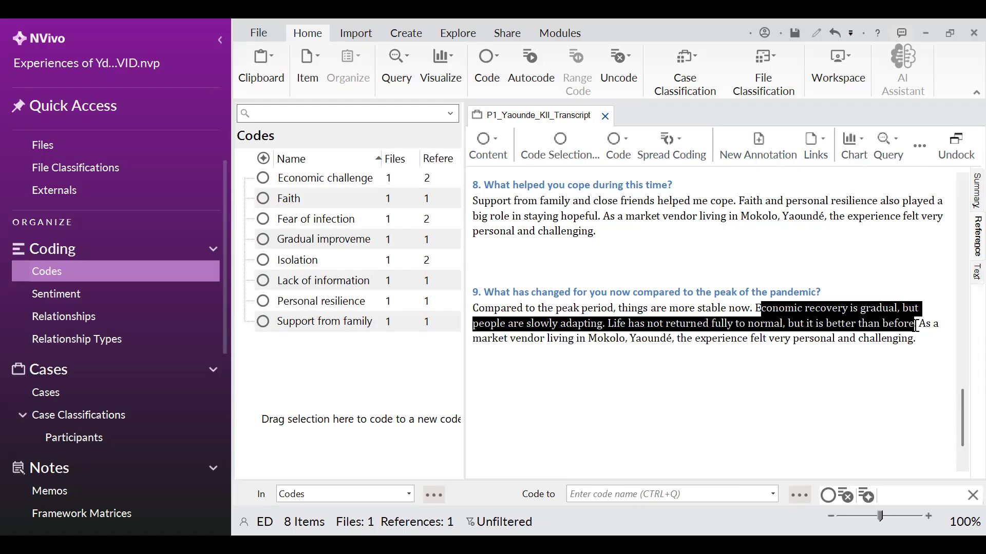
left_click(771, 308)
left_click(760, 308)
left_click_drag(792, 310, 815, 311)
left_click_drag(755, 308, 915, 327)
left_click_drag(778, 324, 350, 368)
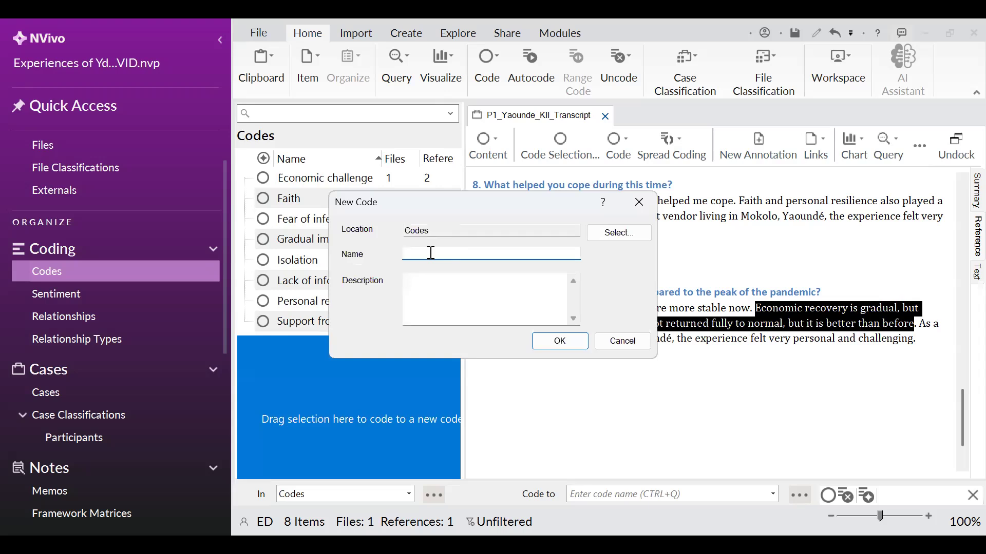
type("slow recovery")
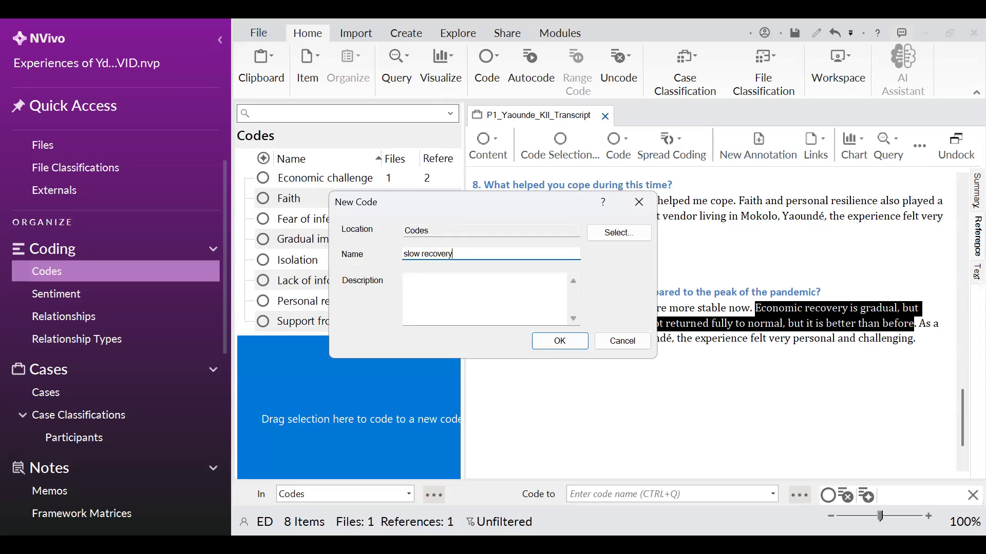
left_click(560, 343)
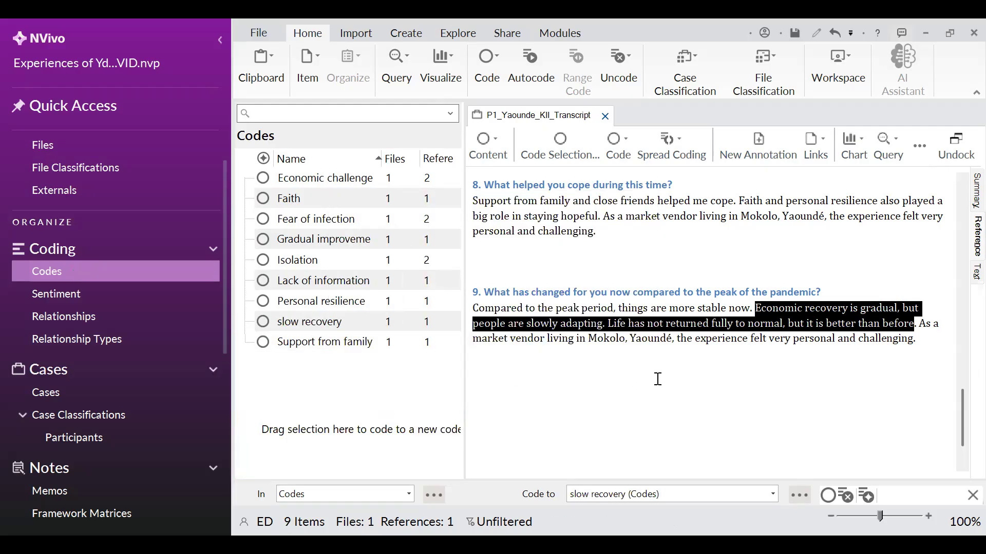
Close the P1 transcript, open P2_Yaounde_KII_Transcript from Files, and show the Codes list beside it
scroll(731, 364, "up", 3)
scroll(731, 363, "up", 20)
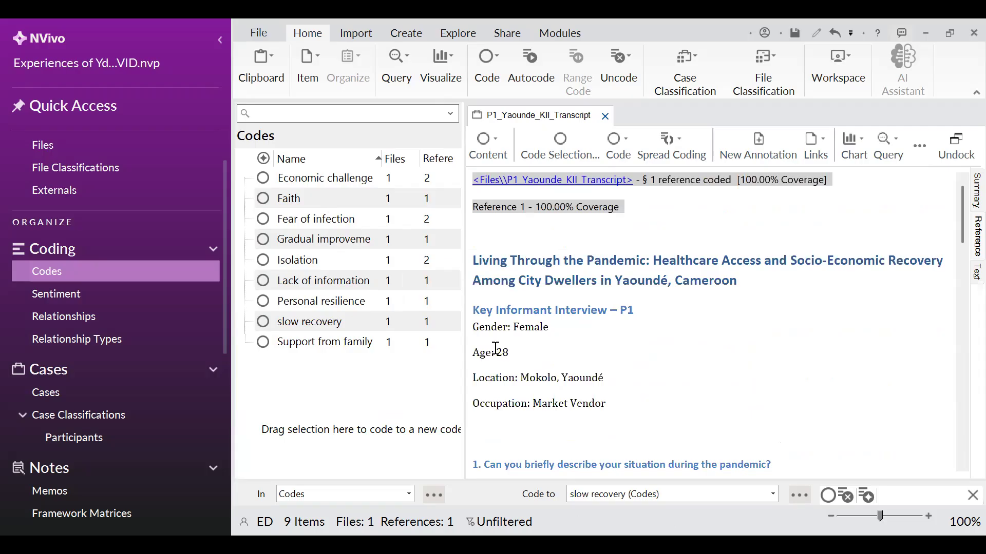
left_click(610, 121)
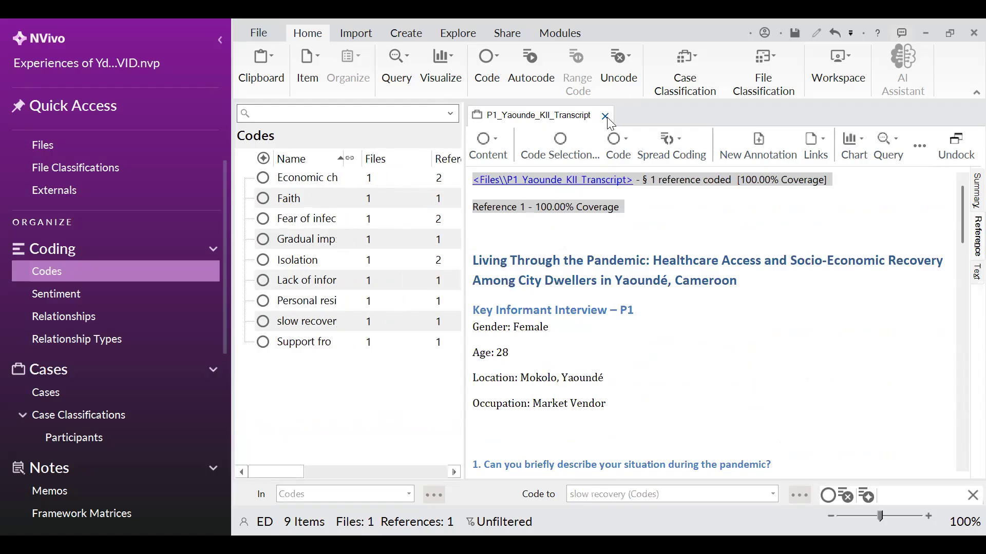
left_click(606, 117)
scroll(67, 175, "up", 1)
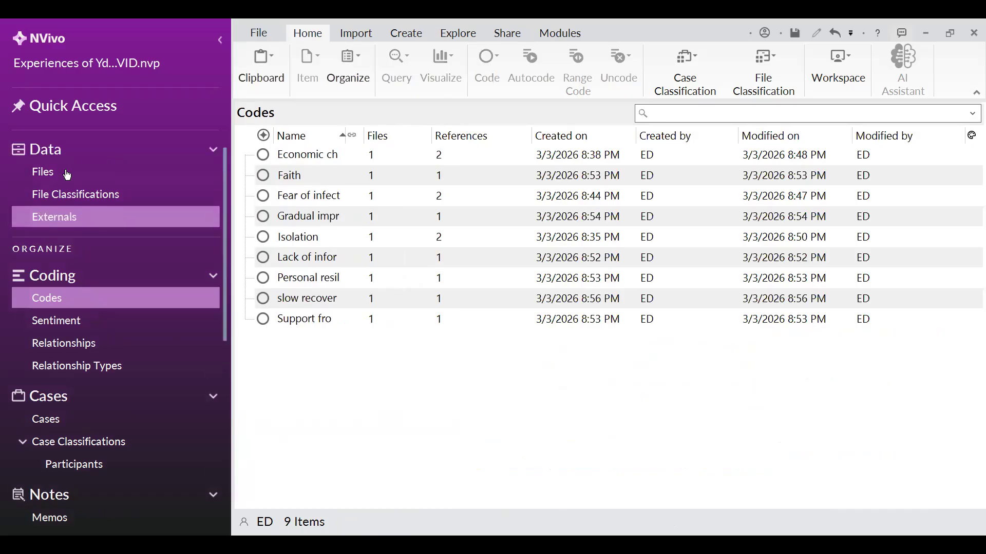
scroll(68, 175, "up", 1)
left_click(44, 195)
left_click(310, 177)
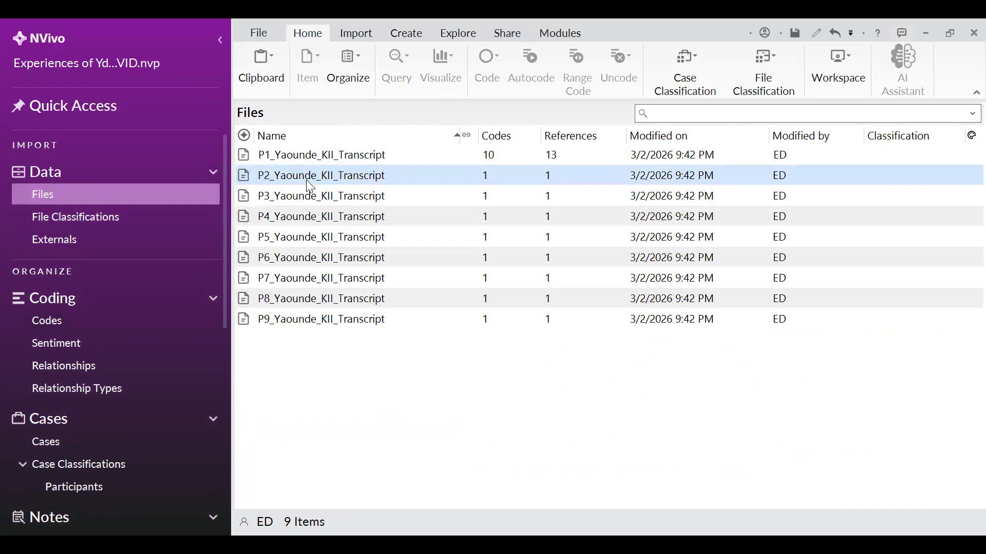
double_click(365, 177)
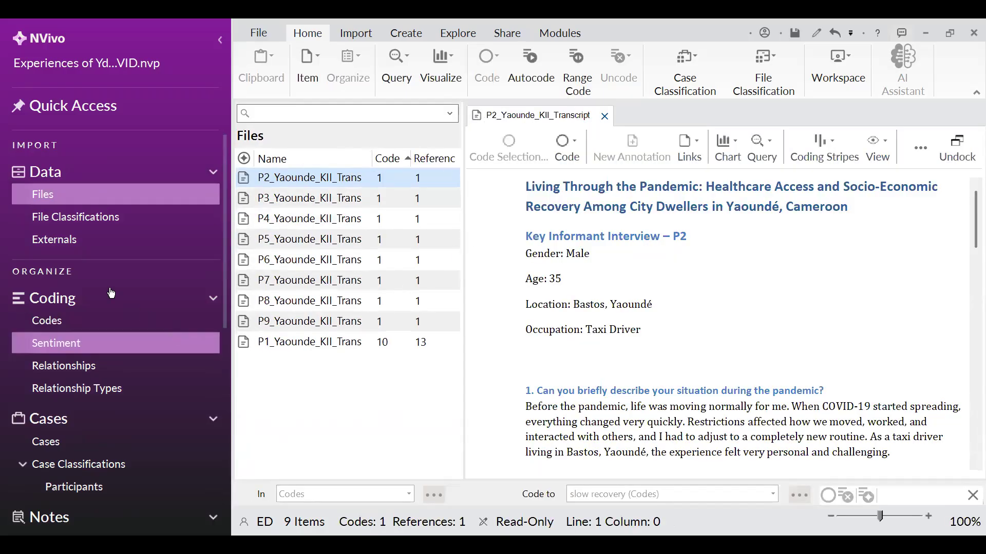
left_click(56, 326)
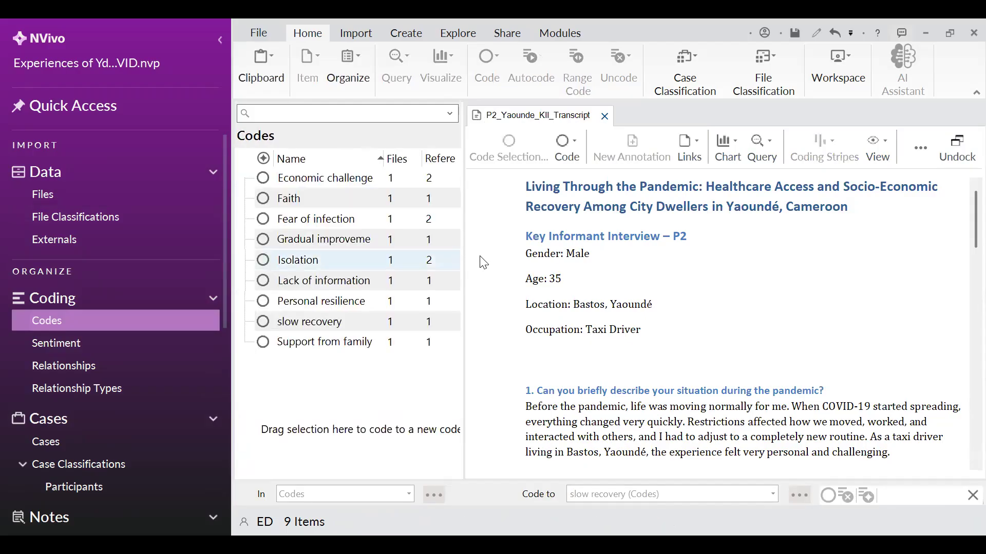
scroll(711, 305, "down", 2)
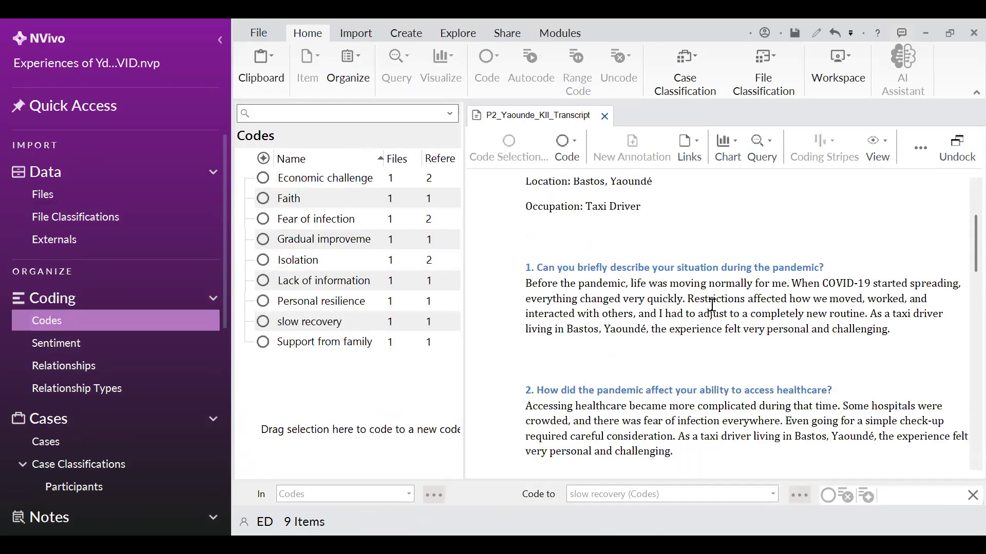
scroll(708, 295, "down", 1)
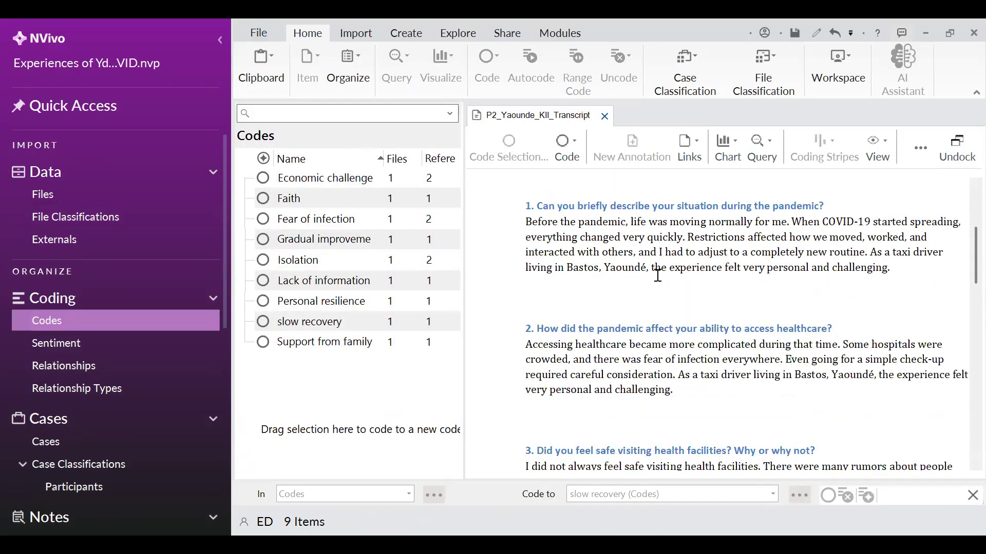
scroll(657, 273, "up", 1)
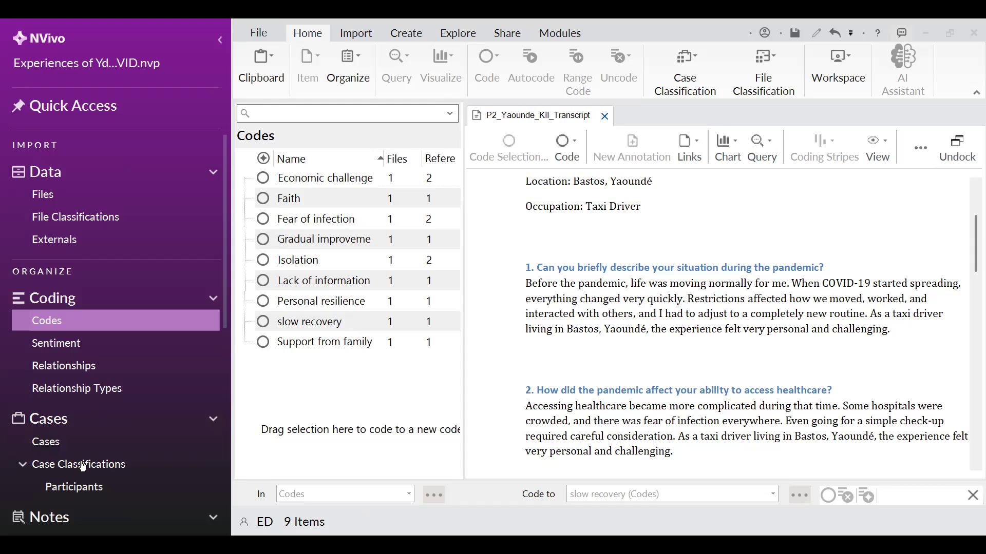
scroll(72, 455, "down", 1)
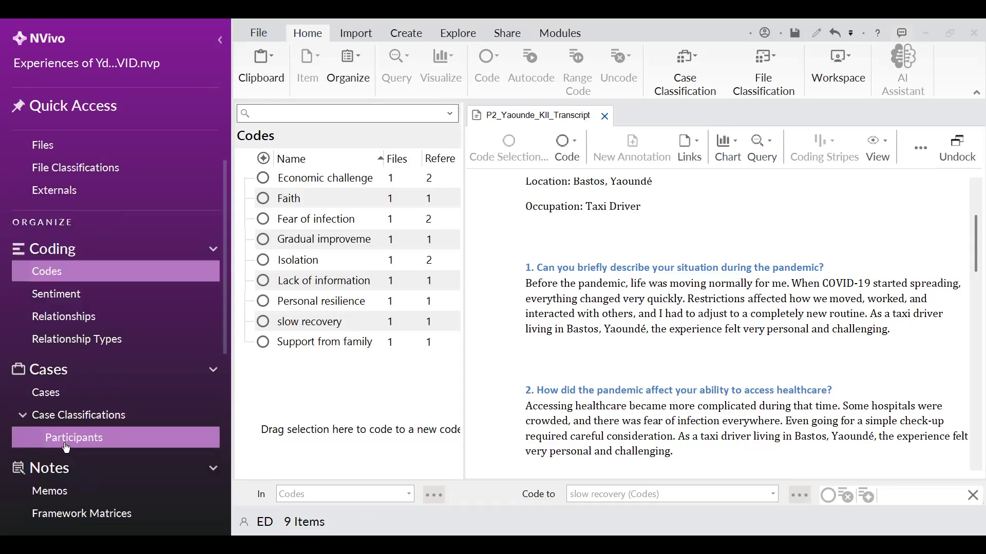
Display the participant cases listed under the Participants case classification
left_click(67, 448)
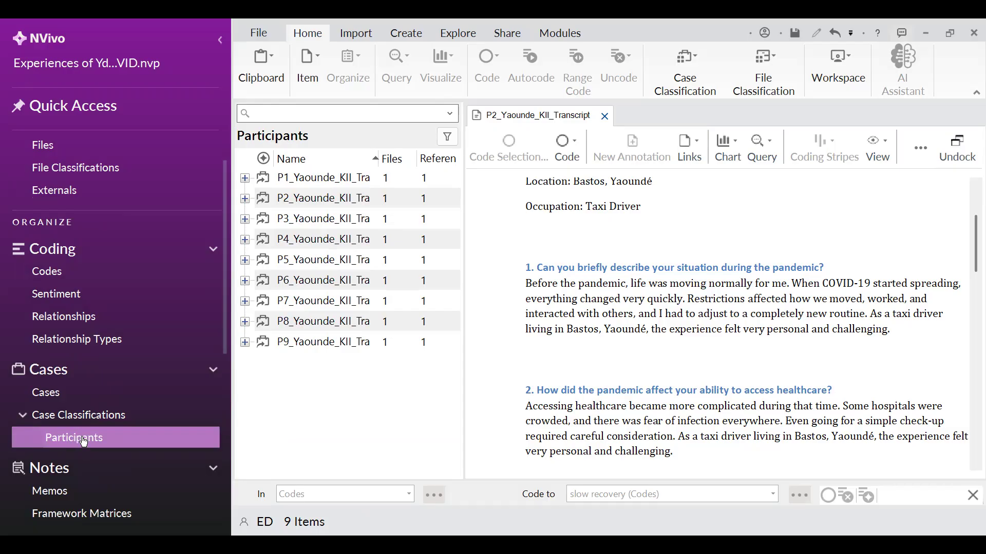
right_click(85, 442)
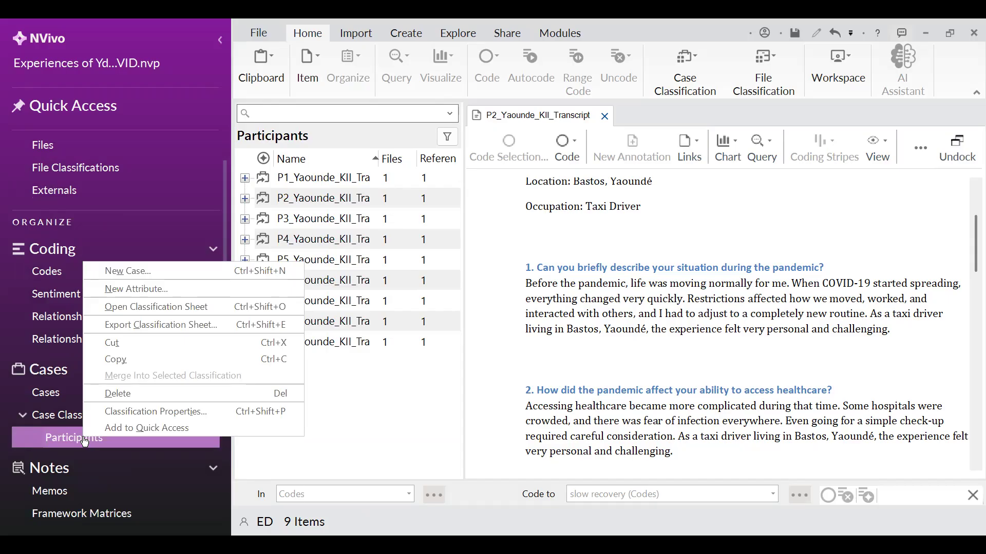
left_click(146, 411)
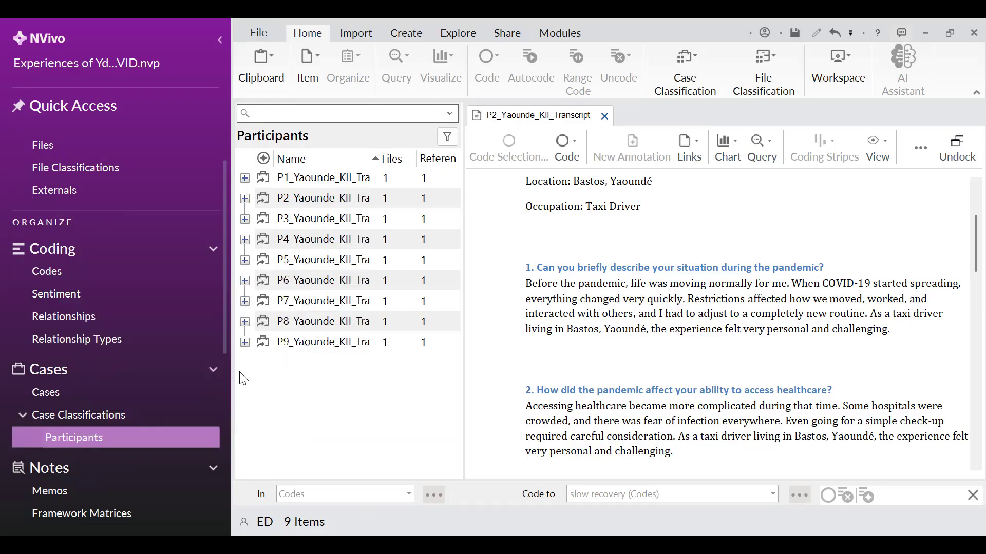
left_click(471, 208)
key("BackSpace")
type("s")
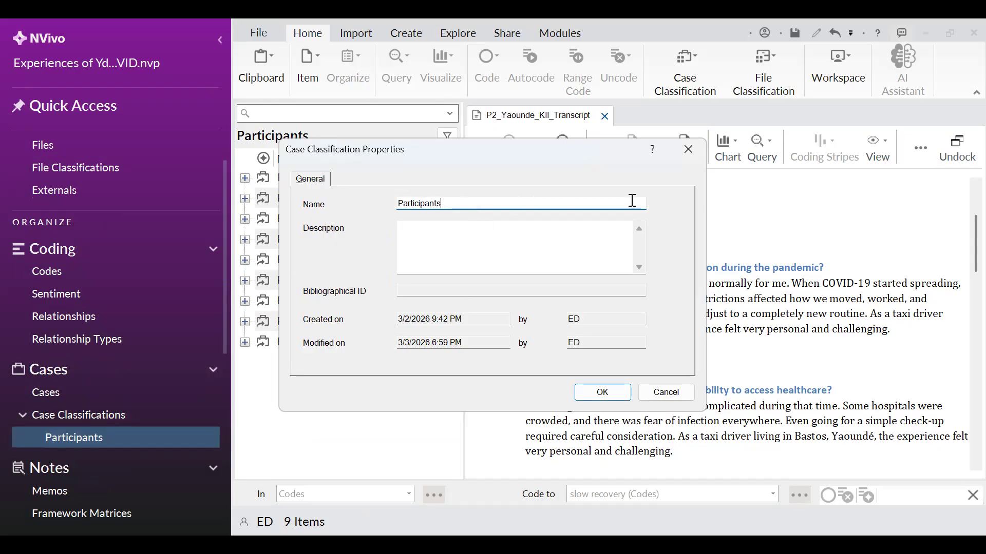
left_click(682, 158)
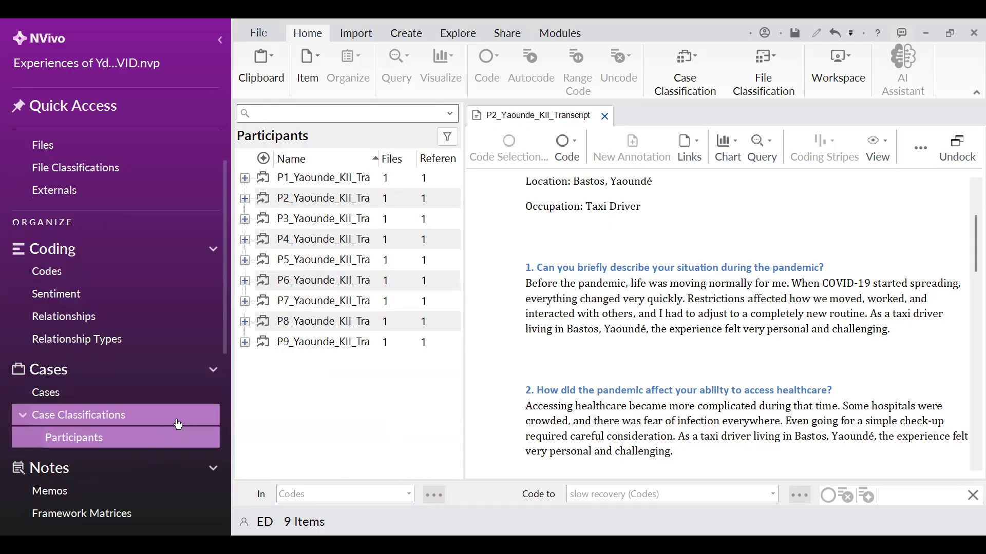
Scroll through the P2 transcript to review its participant details and answers
scroll(579, 297, "up", 2)
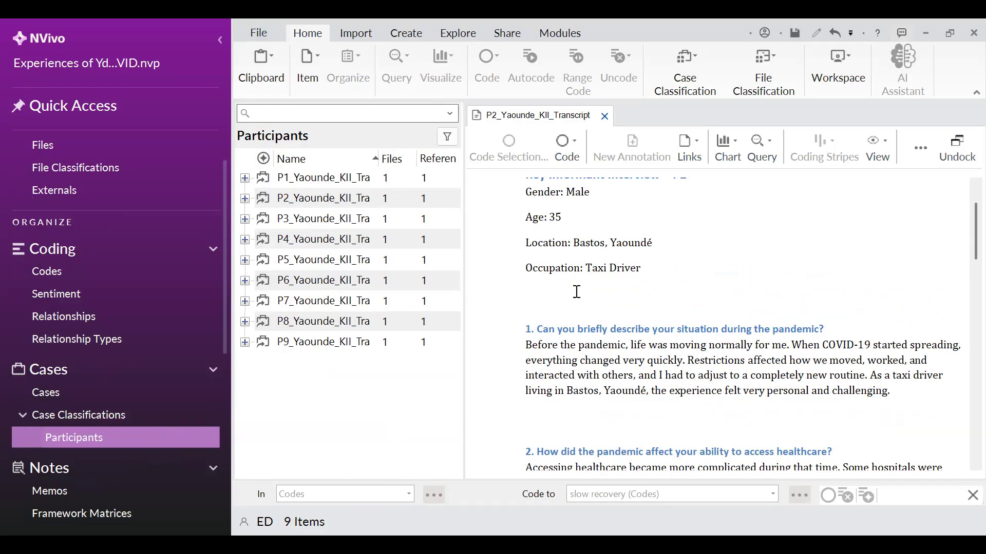
scroll(576, 292, "down", 3)
scroll(574, 290, "up", 1)
scroll(573, 289, "up", 2)
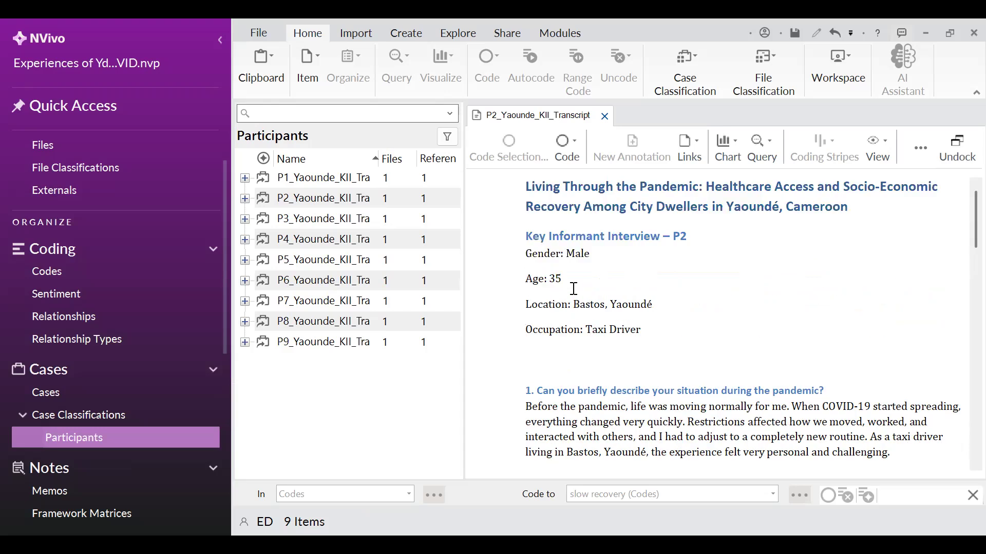
scroll(633, 315, "down", 2)
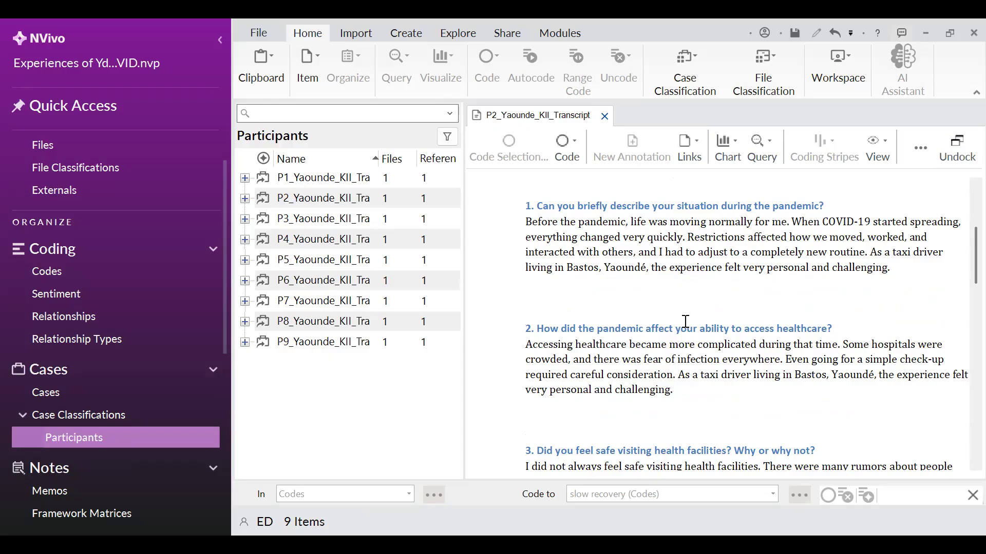
scroll(685, 321, "down", 1)
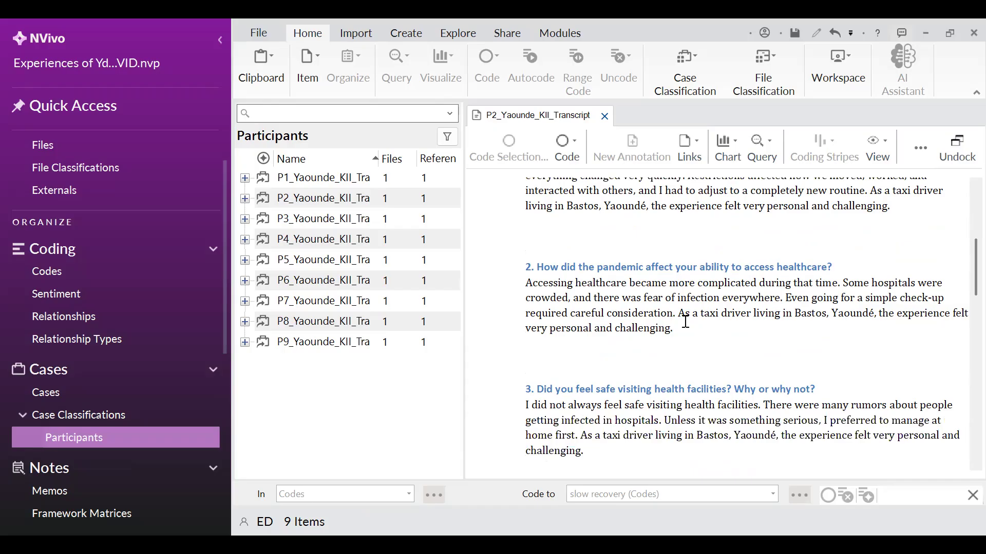
scroll(685, 321, "down", 3)
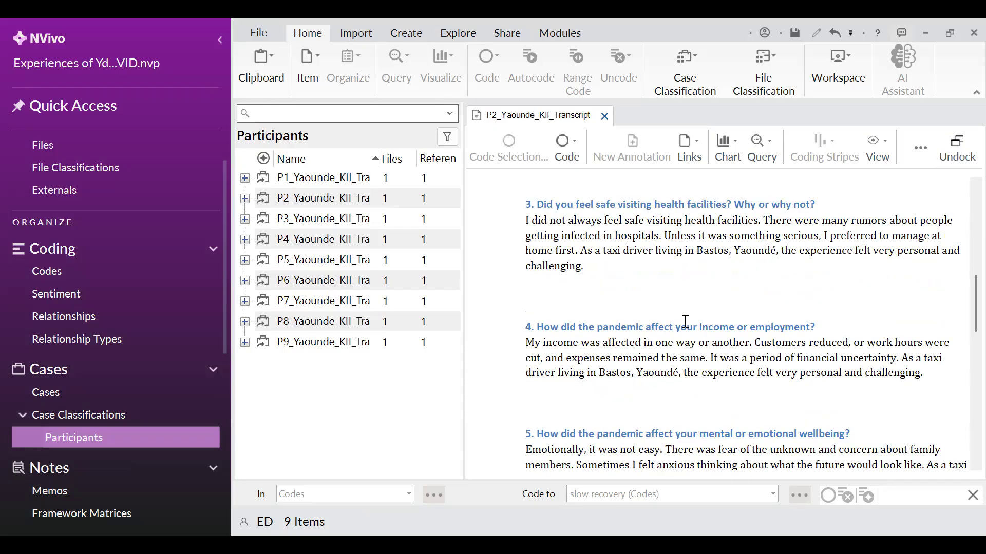
scroll(685, 321, "down", 5)
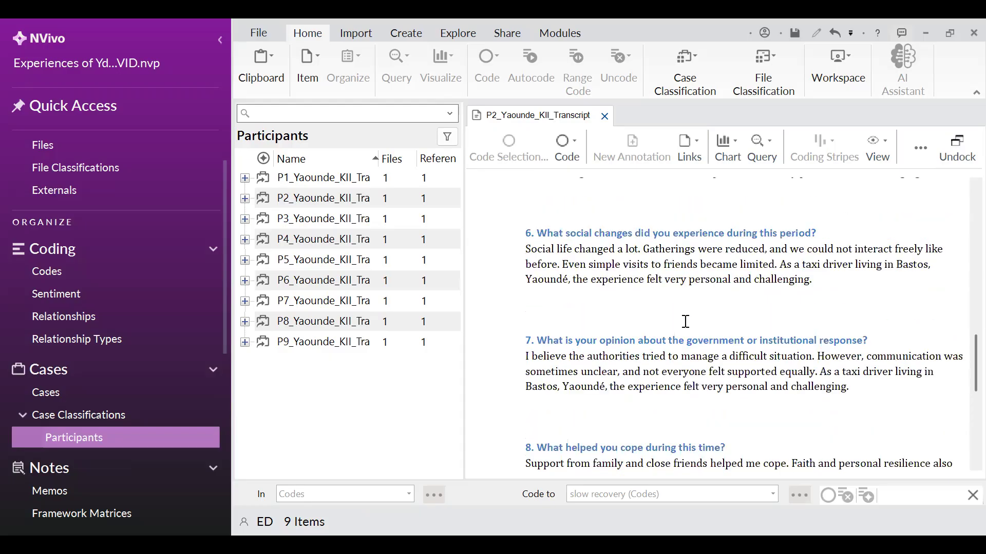
scroll(685, 321, "up", 12)
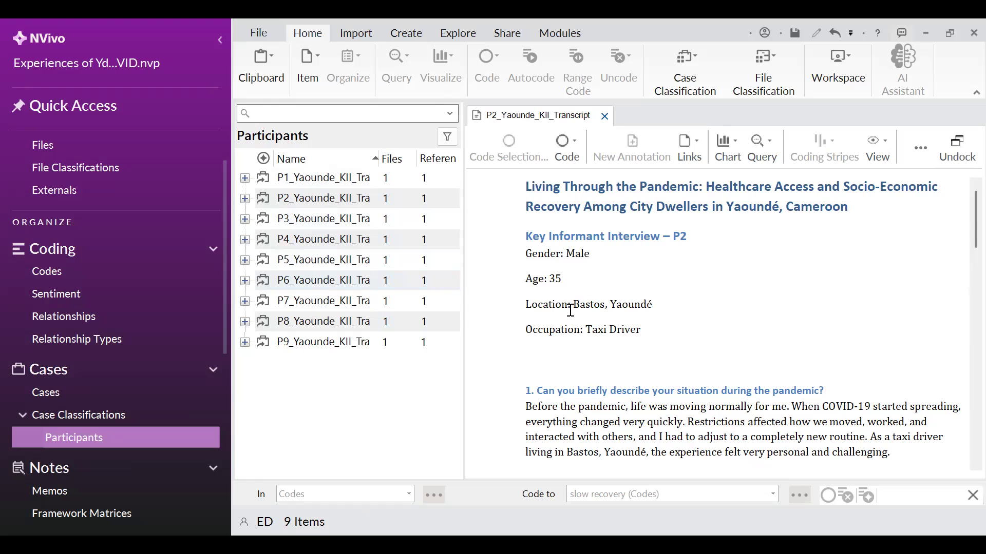
scroll(965, 236, "down", 3)
scroll(964, 195, "up", 3)
scroll(631, 296, "down", 5)
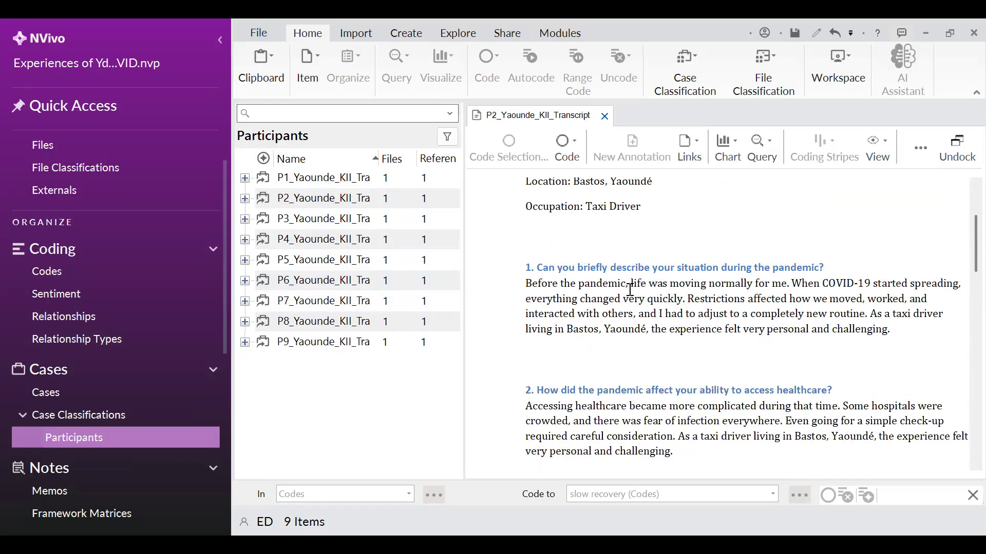
scroll(629, 291, "up", 5)
Open the P3_Yaounde_KII_Tra participant case and scroll through its transcript content
left_click(386, 215)
double_click(379, 213)
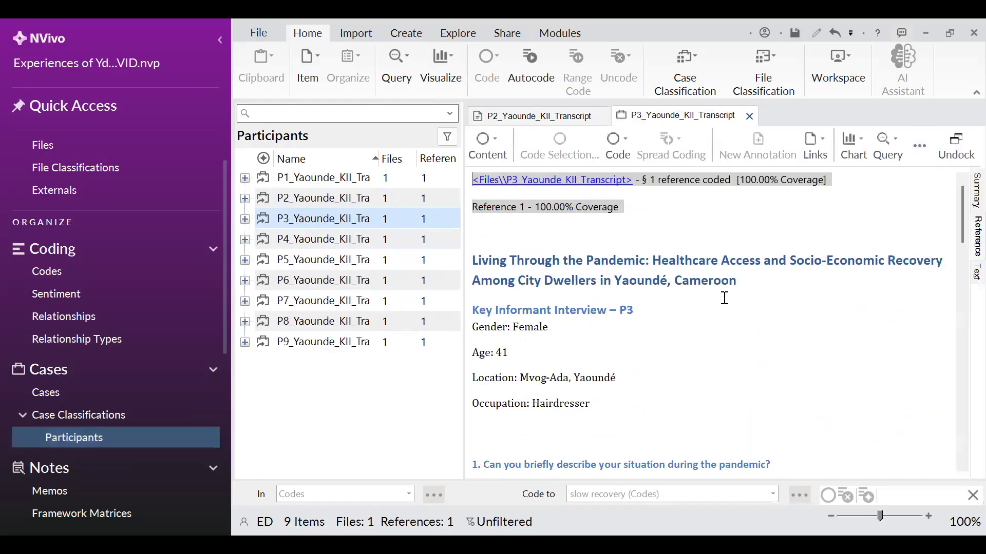
scroll(730, 293, "down", 5)
scroll(730, 293, "up", 3)
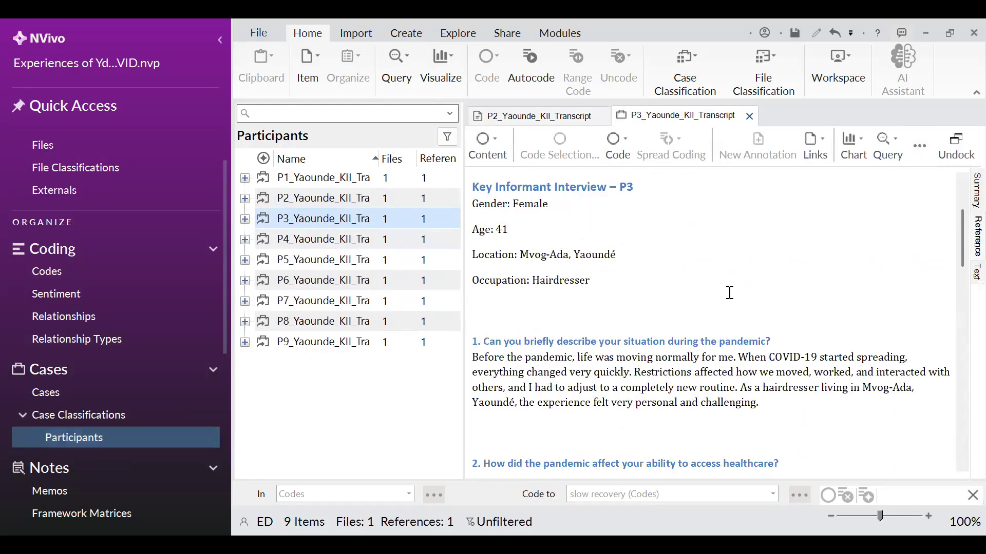
scroll(730, 293, "down", 2)
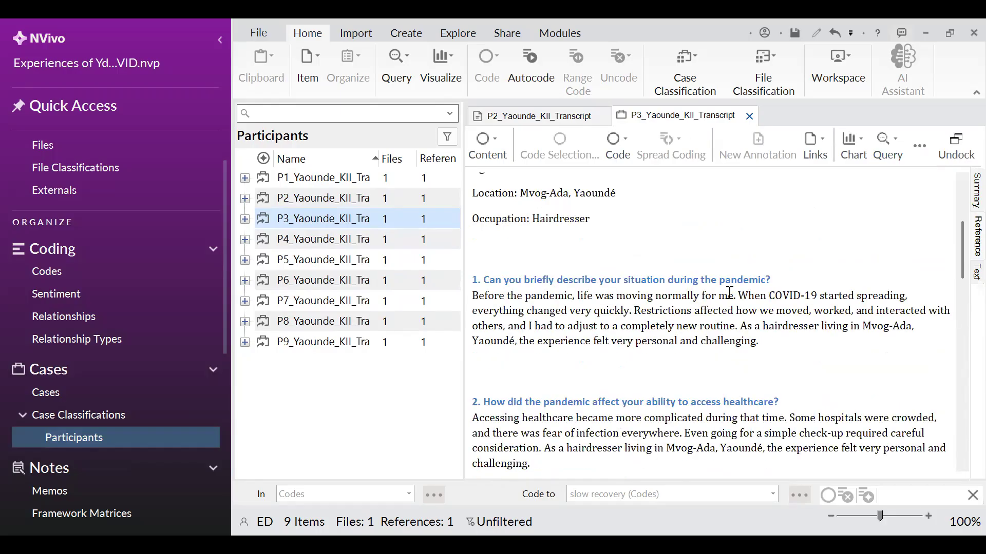
scroll(729, 293, "down", 4)
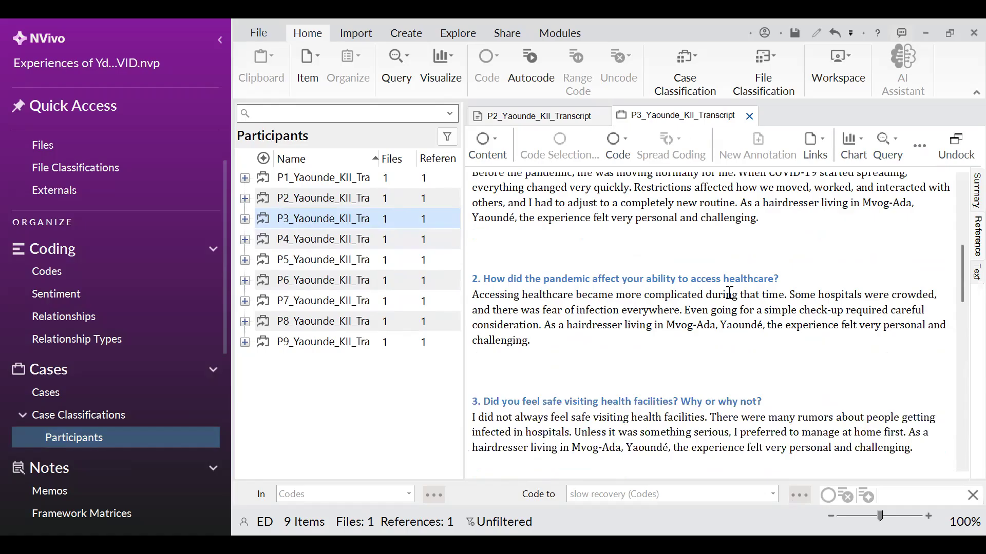
scroll(729, 293, "down", 2)
scroll(735, 286, "up", 14)
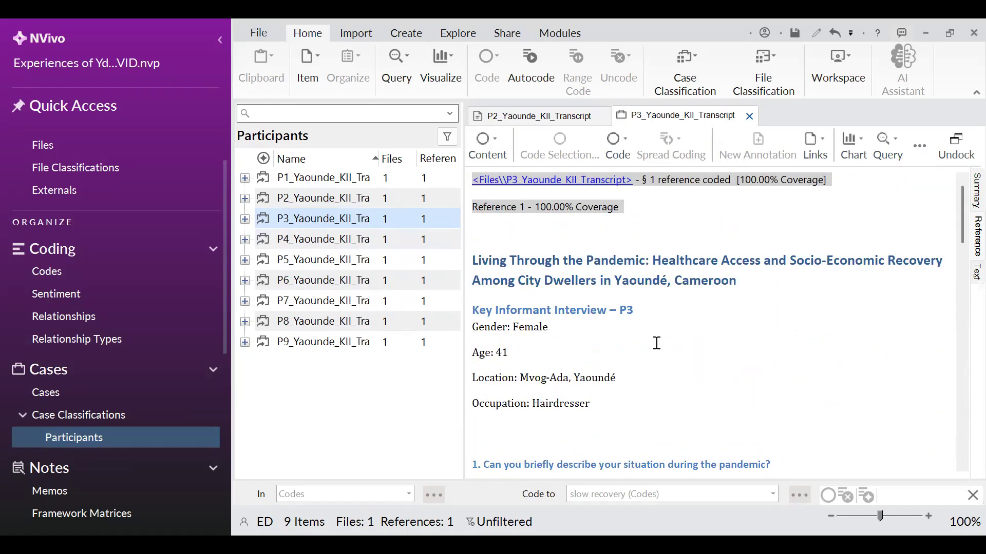
mouse_move(964, 215)
left_mouse_down()
mouse_move(961, 304)
mouse_move(964, 203)
left_mouse_up()
scroll(681, 312, "down", 15)
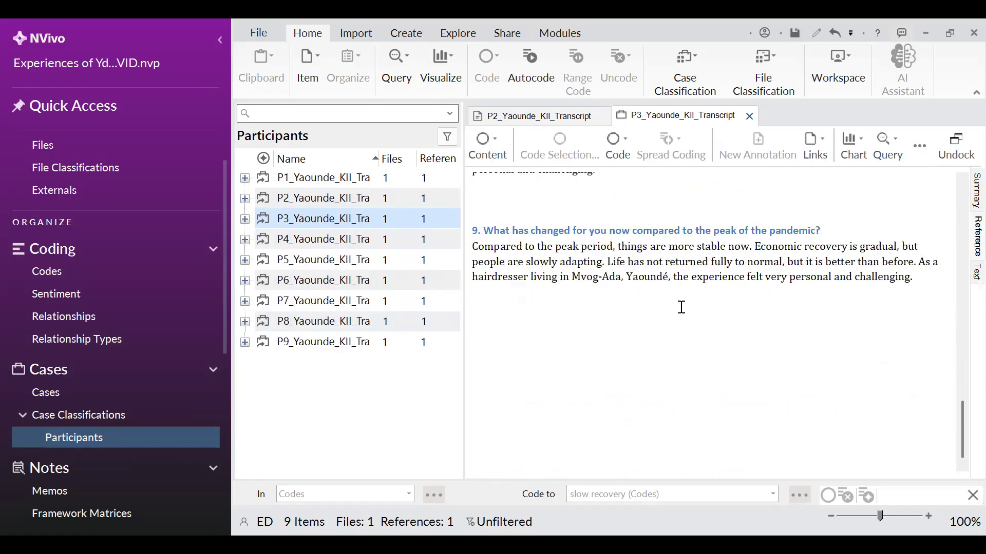
scroll(680, 303, "up", 15)
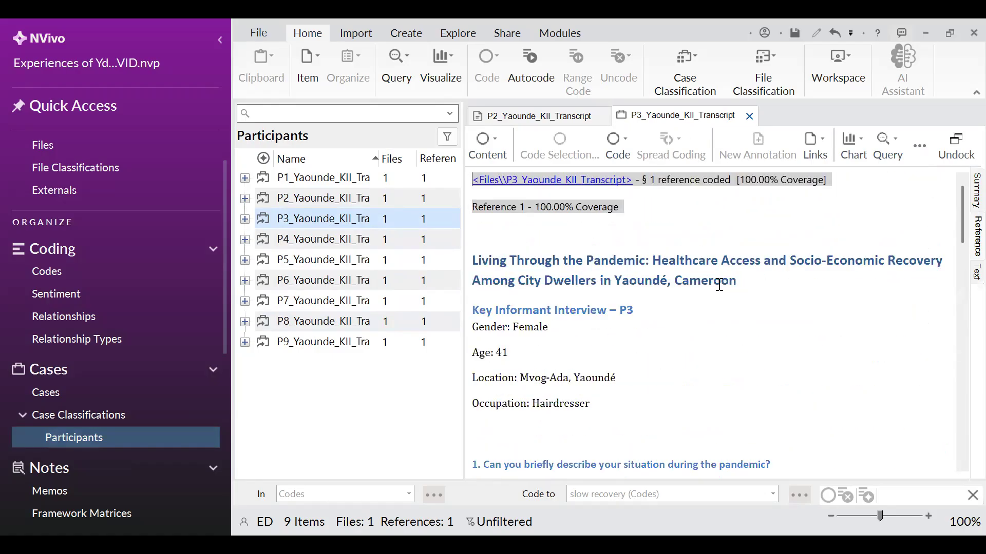